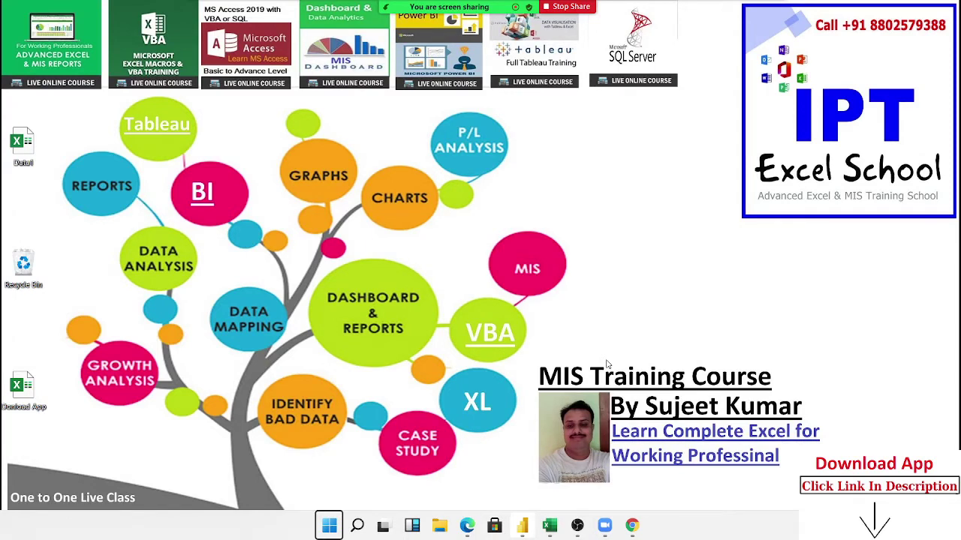
Bring the blank Book4 Excel workbook into view and show the meeting's participant list
key(alt+Tab)
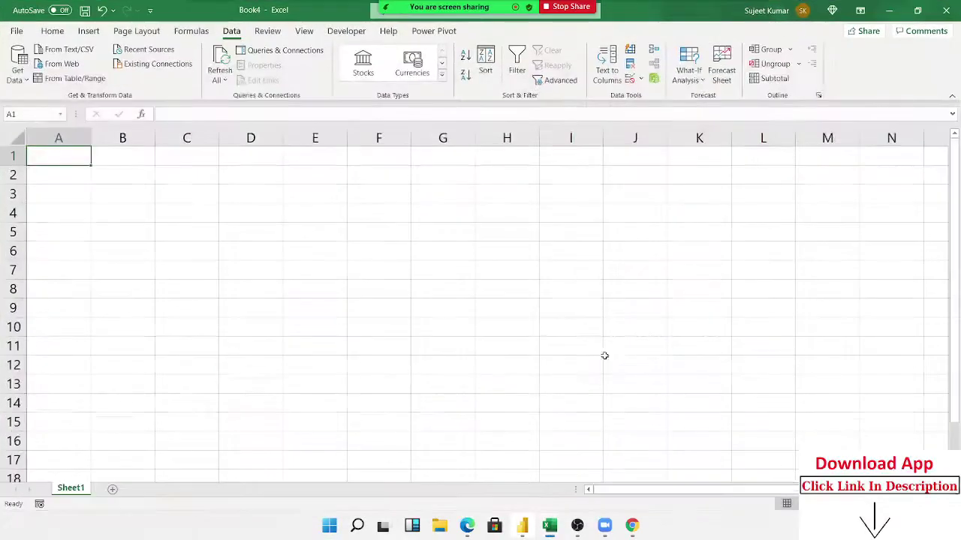
click(386, 12)
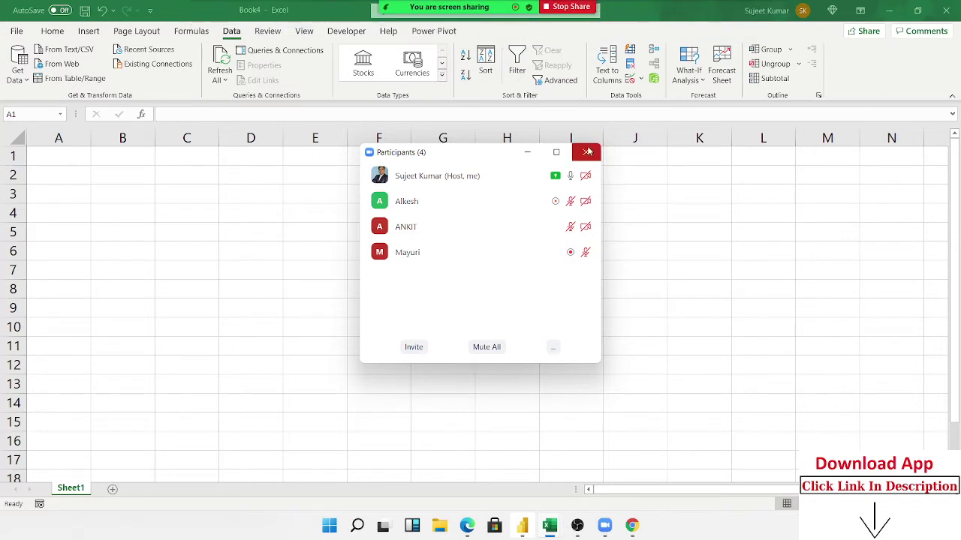
Check the options for each of the four meeting participants, then close the participant list
click(587, 152)
click(384, 15)
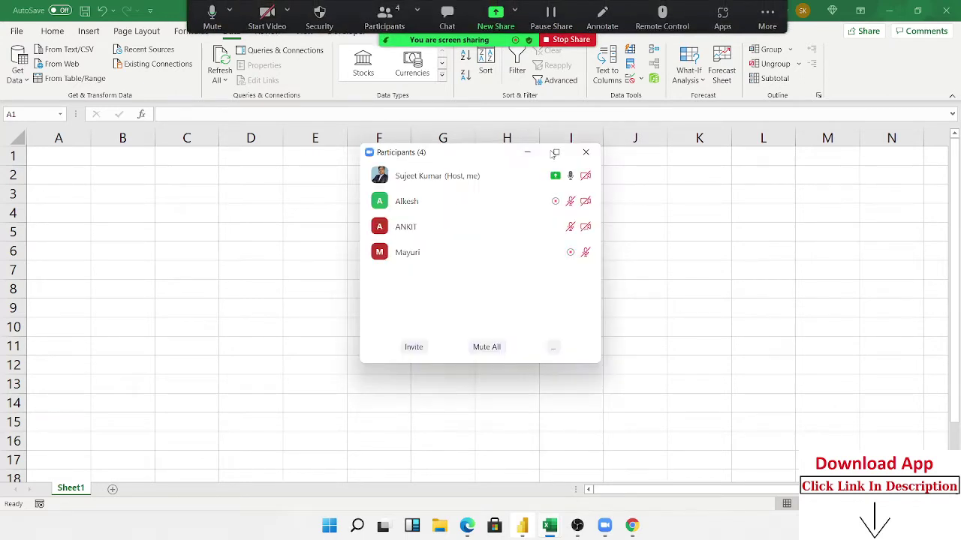
click(572, 202)
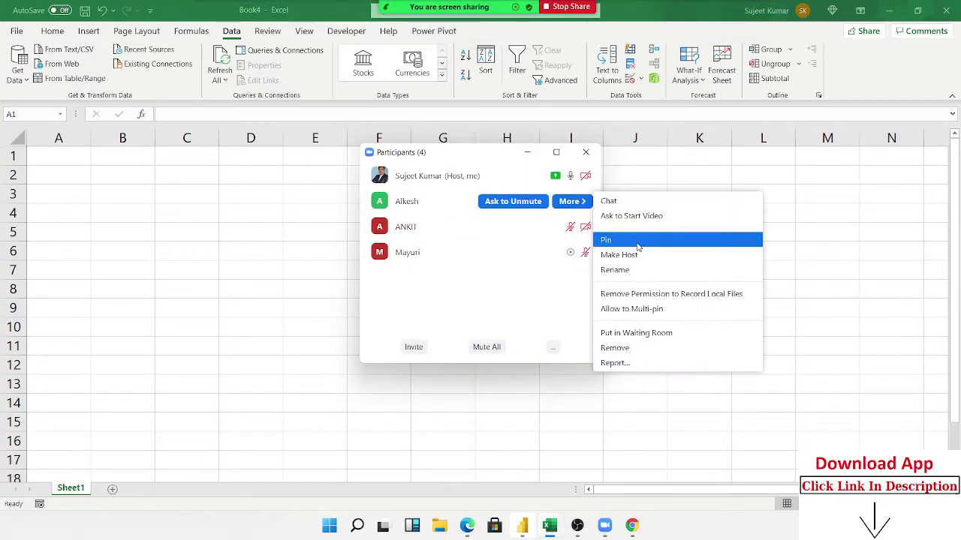
click(582, 239)
click(572, 227)
click(584, 258)
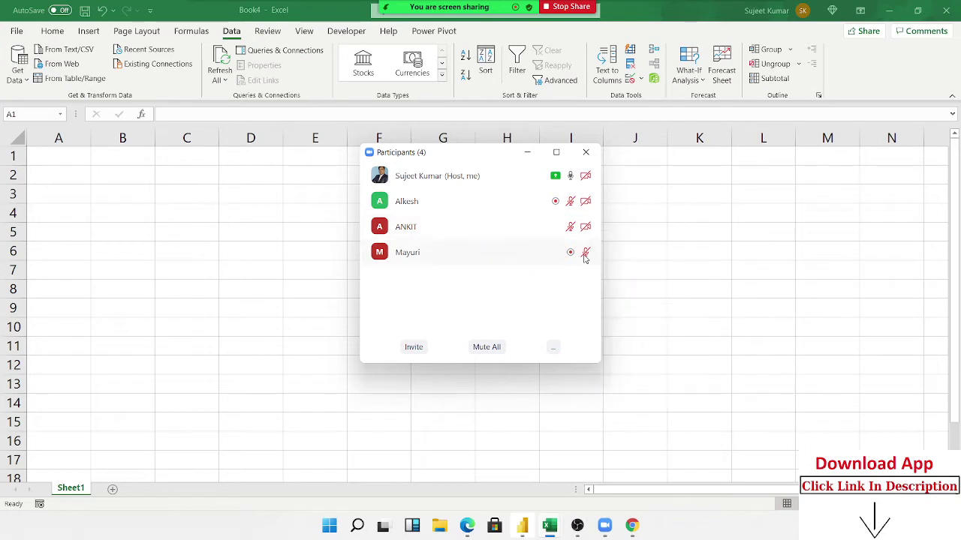
click(580, 252)
click(579, 253)
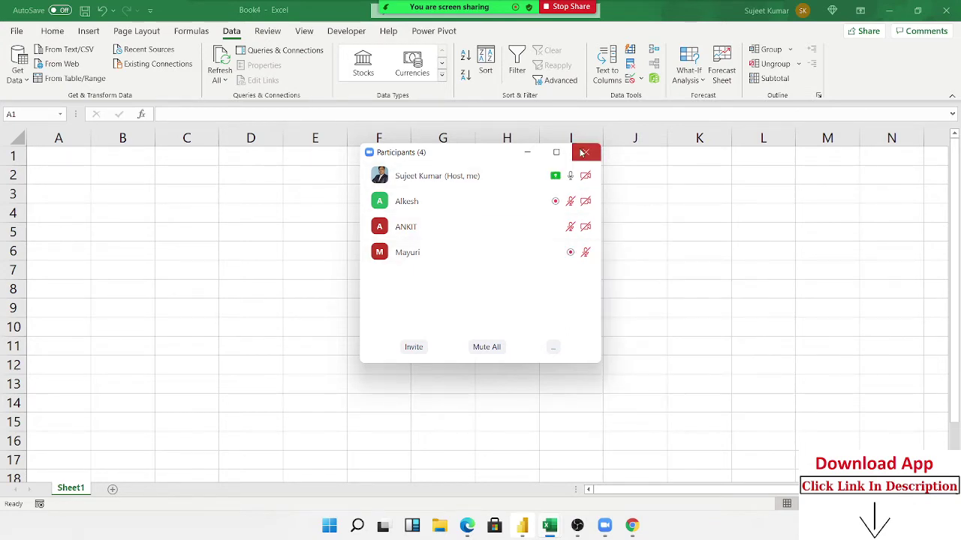
click(582, 153)
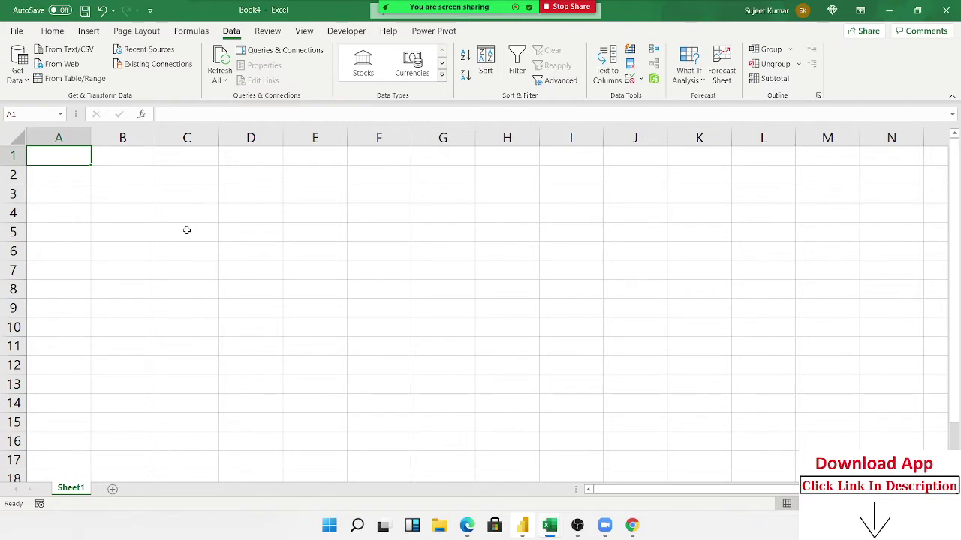
Enter the loan inputs P 50000, R 15% and Time 3 in A2:B4
key(Down)
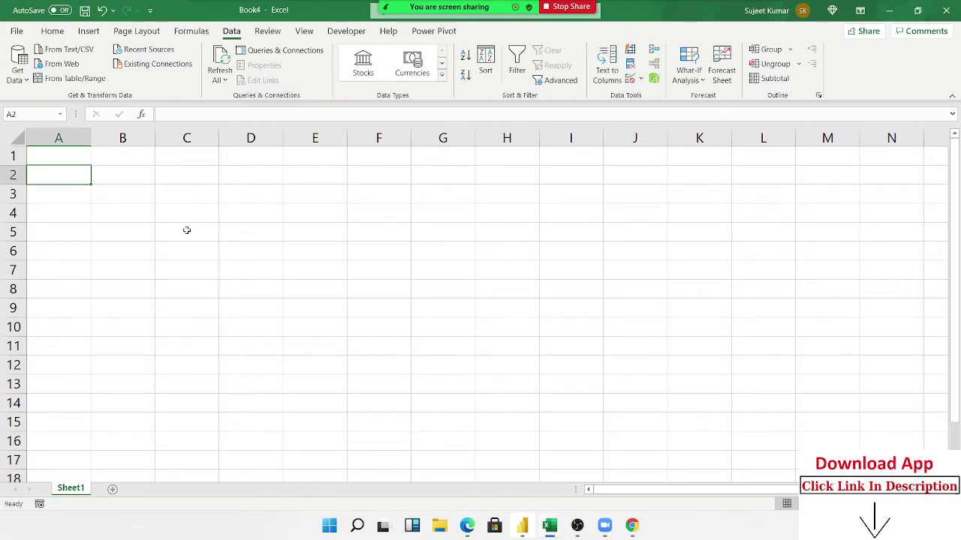
text(P)
key(Tab)
text(5)
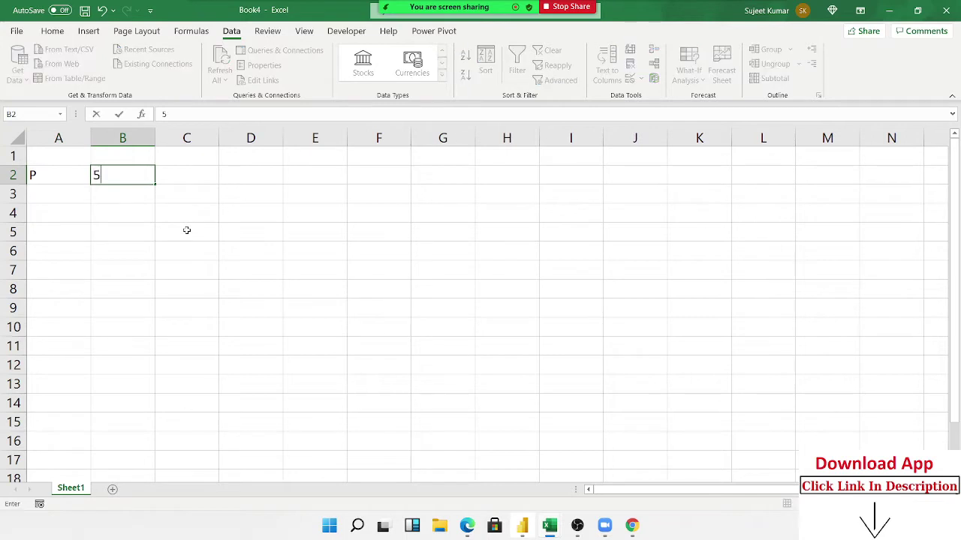
text(0000)
key(Return)
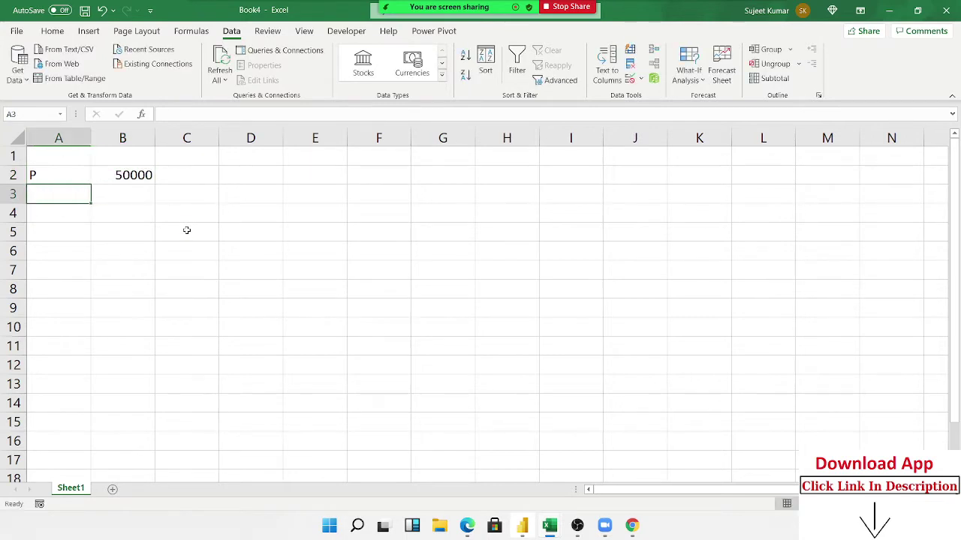
text(R)
key(Tab)
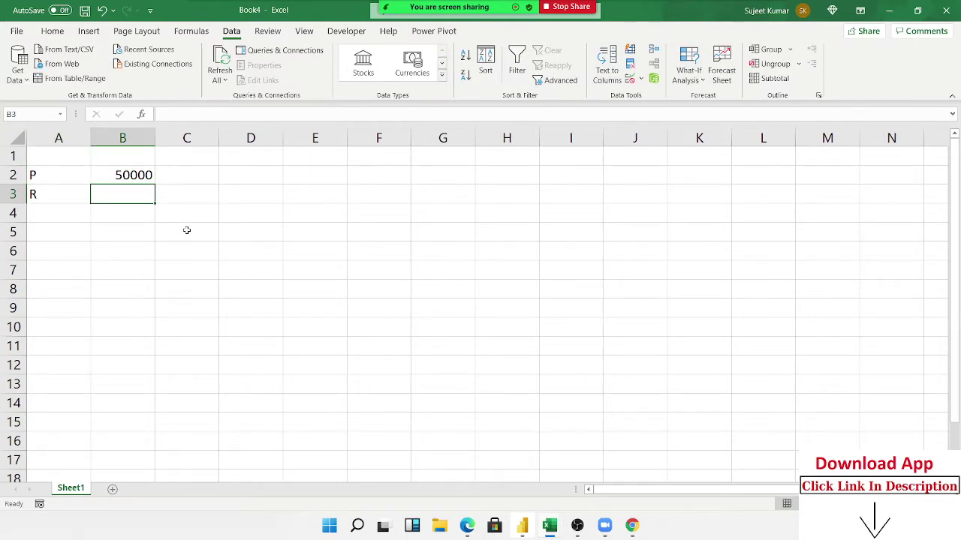
text(15)
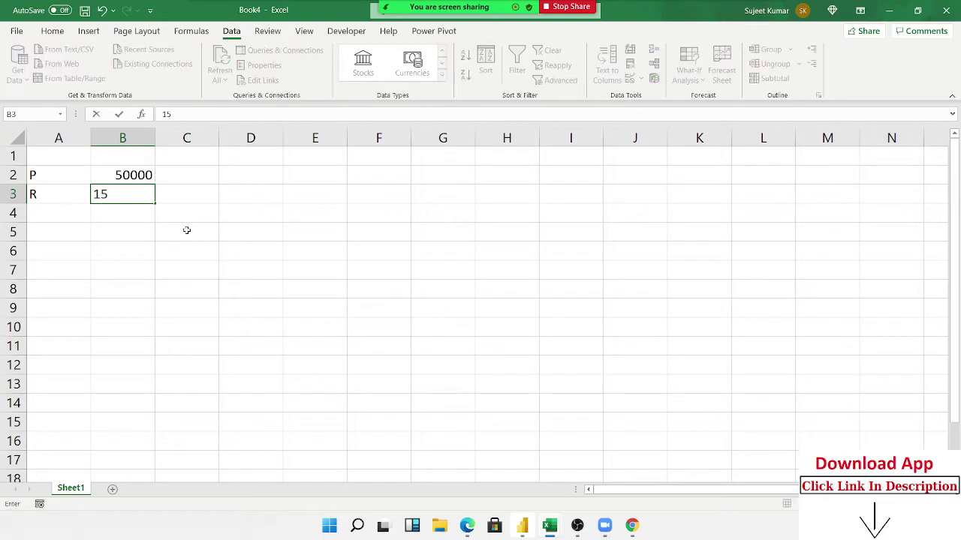
text(%)
key(Return)
text(T)
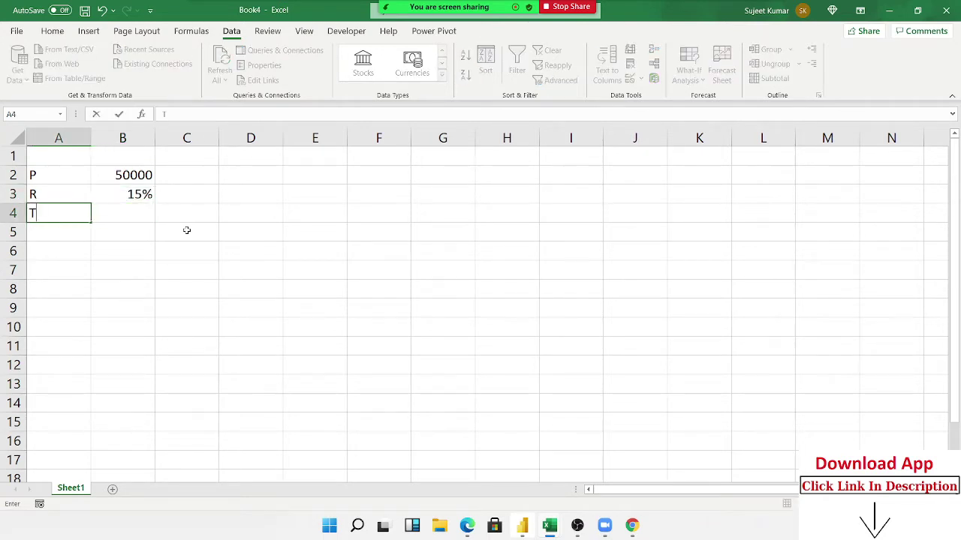
text(ime)
key(Tab)
text(3)
key(Return)
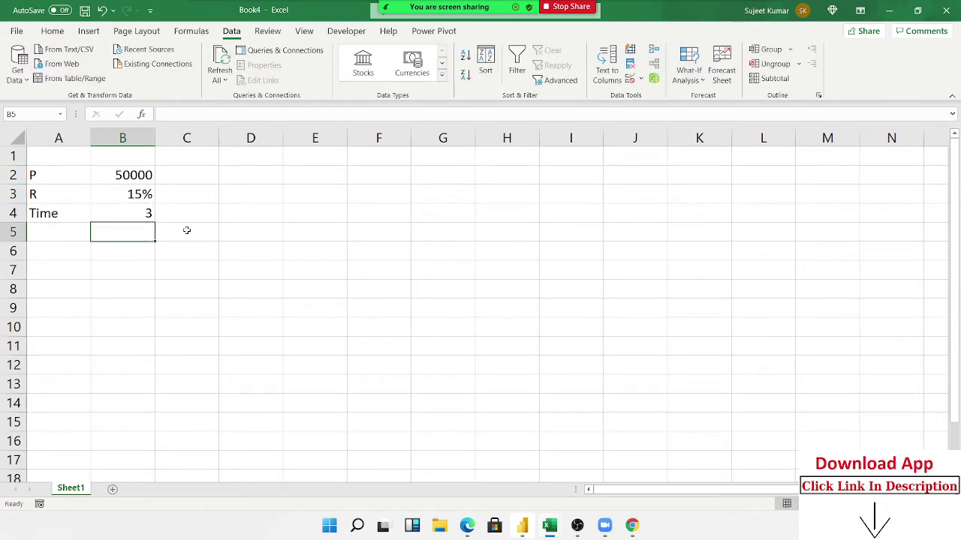
Add the label EMI in B6 below the loan inputs
key(Up)
key(Up)
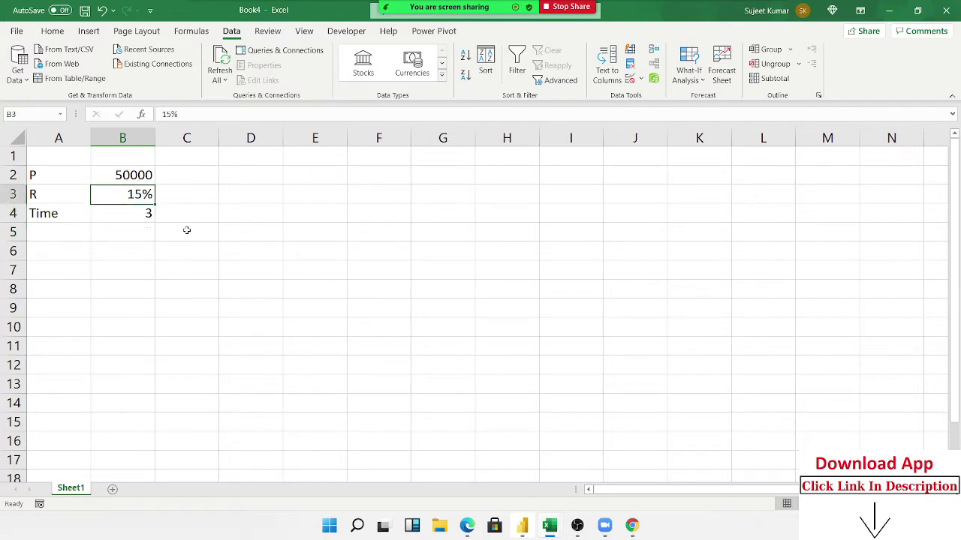
key(Down)
key(Down)
key(Down)
key(Right)
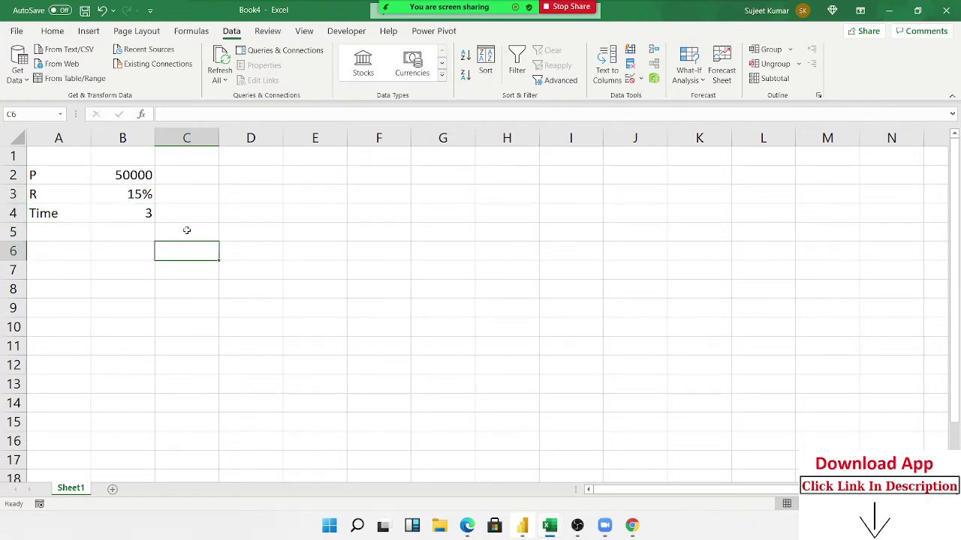
key(Up)
key(Down)
key(Left)
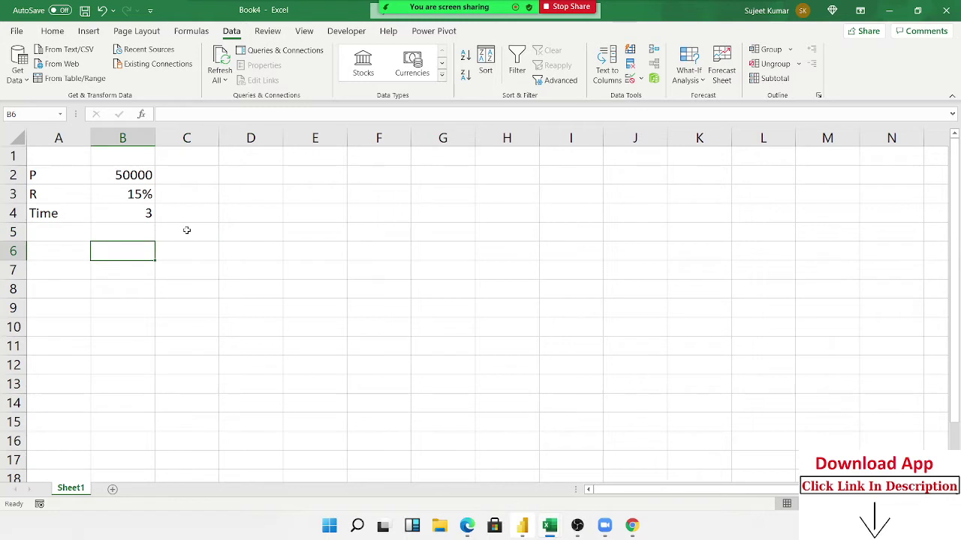
text(EMI)
key(Tab)
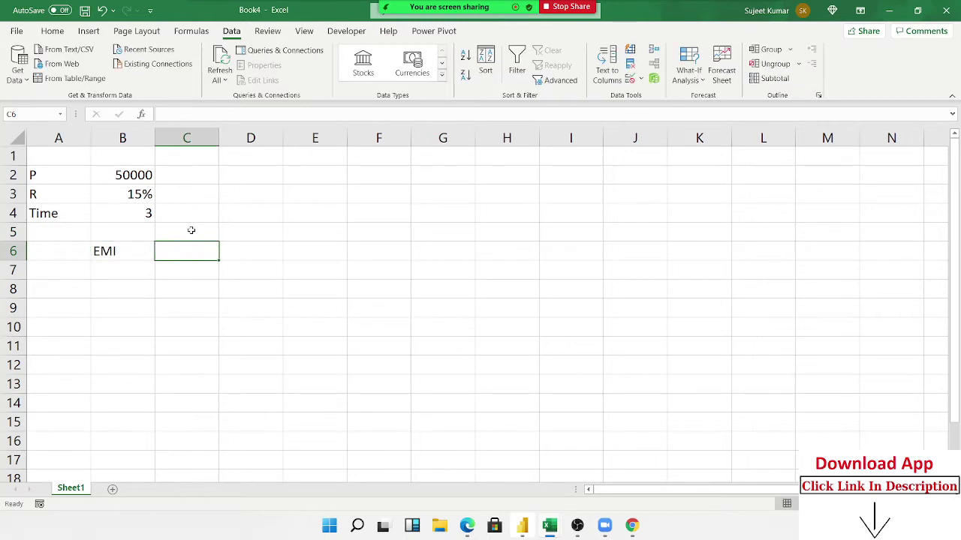
Check a participant's options in the meeting's participant list, then close it
mouse_move(571, 16)
click(390, 14)
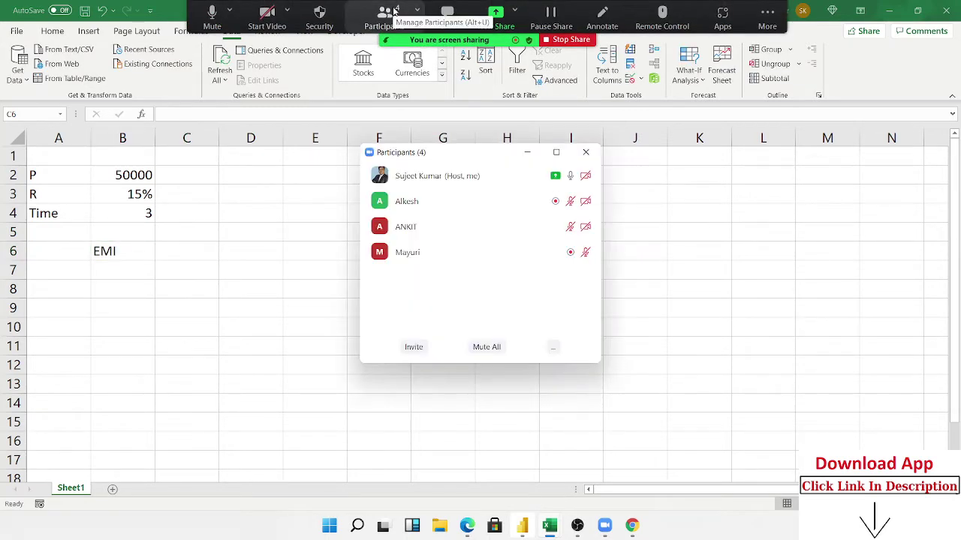
click(572, 227)
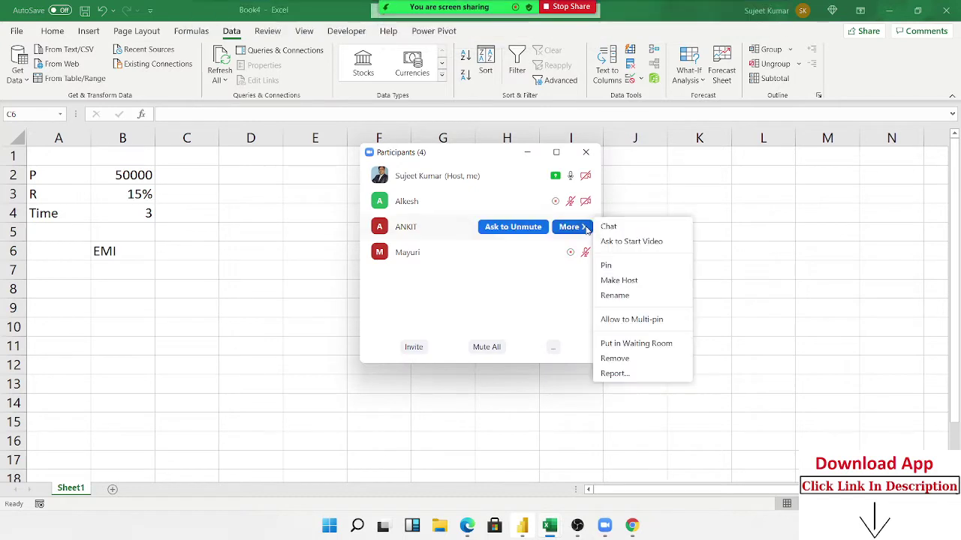
click(585, 152)
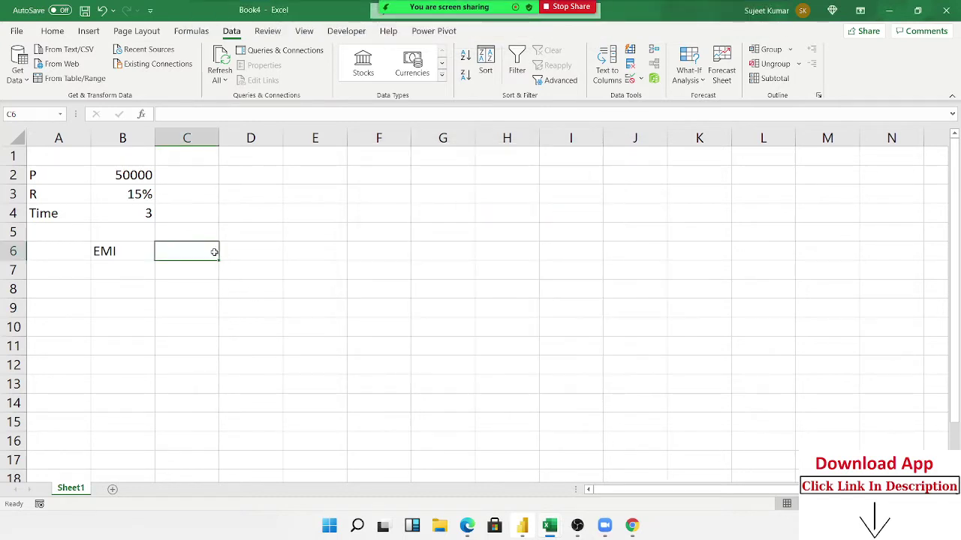
Enter =PMT(B3/12,B4*12,B2) in C6, giving a monthly EMI of ($1,733.27)
text(=p)
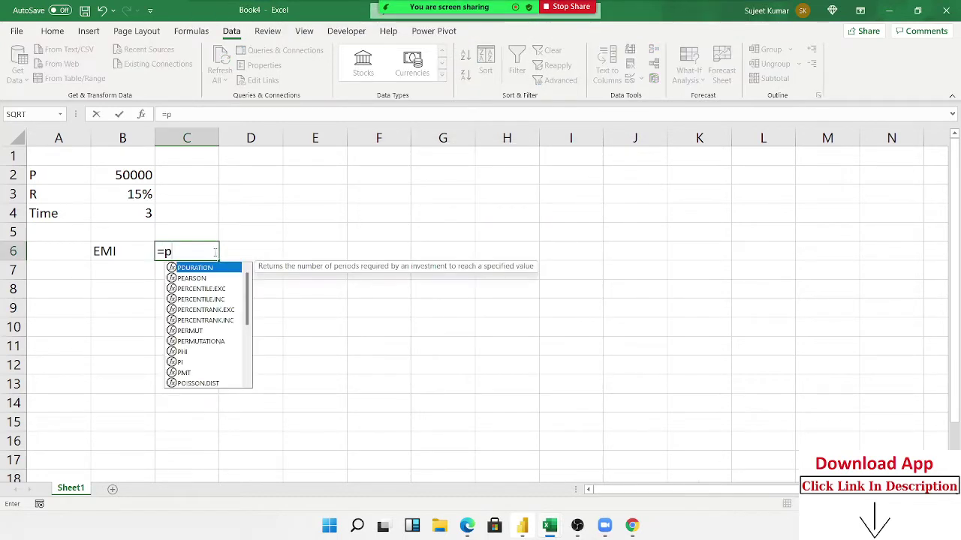
text(mt)
key(Tab)
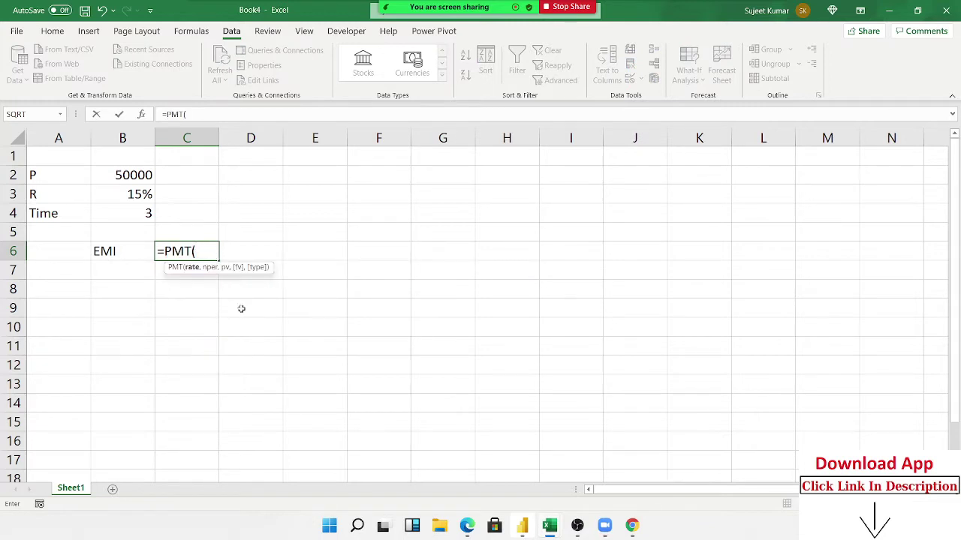
click(134, 196)
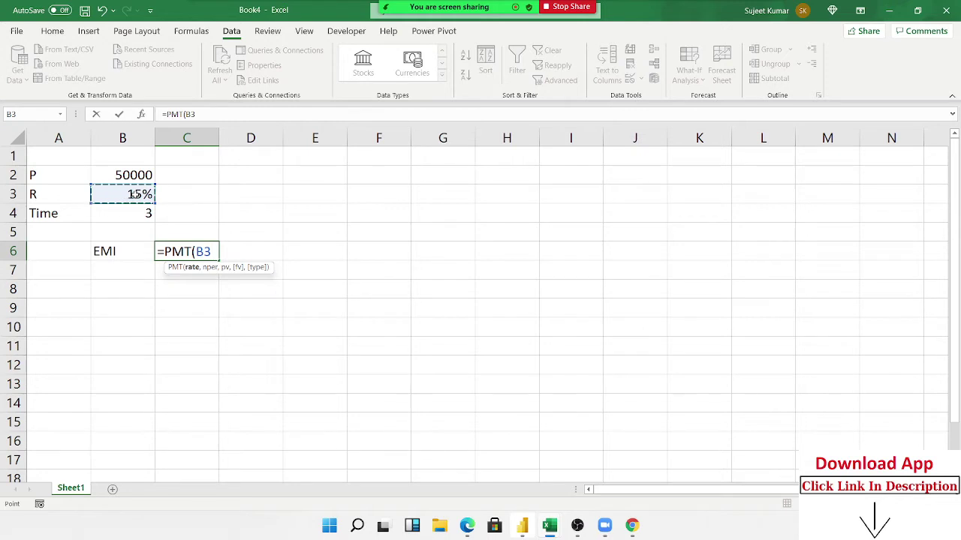
text(/)
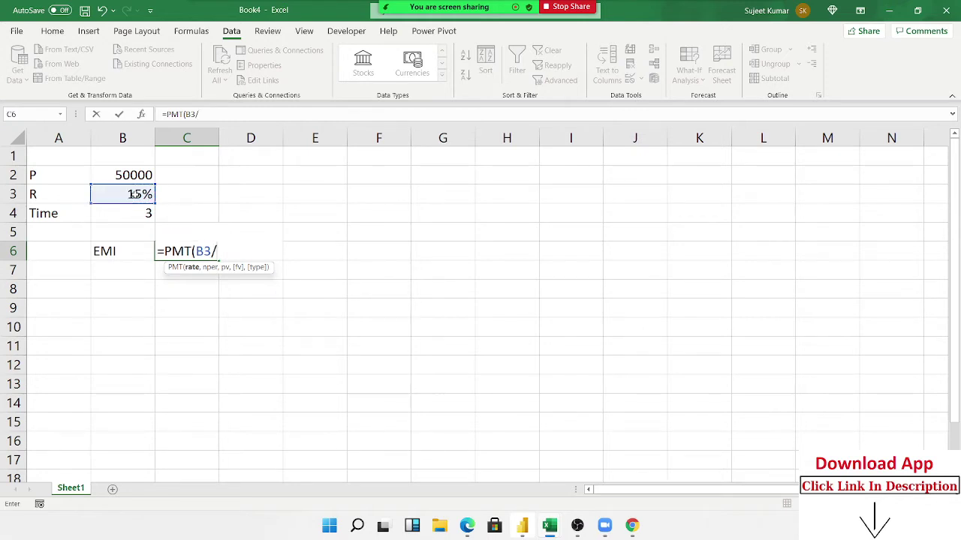
text(12)
text(,)
click(105, 210)
text(*12)
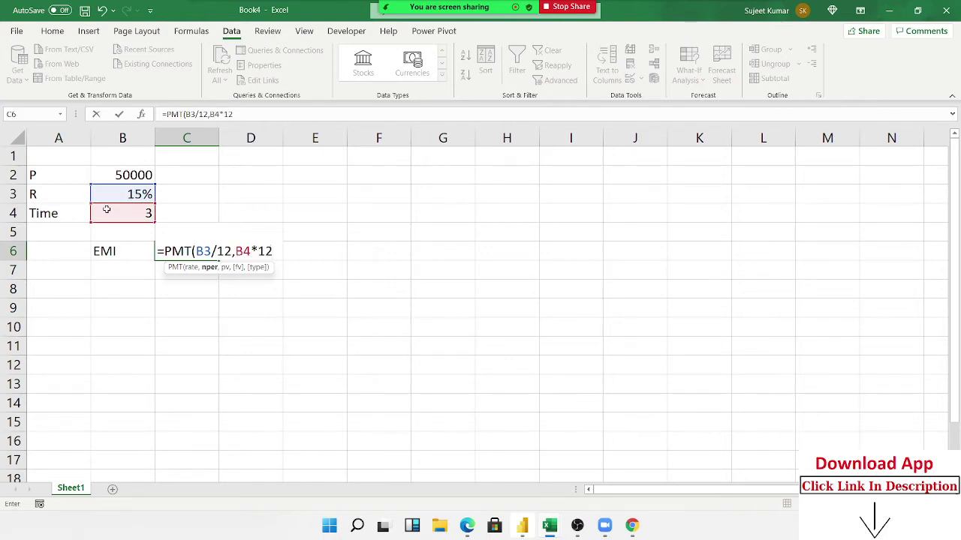
text(,)
click(146, 174)
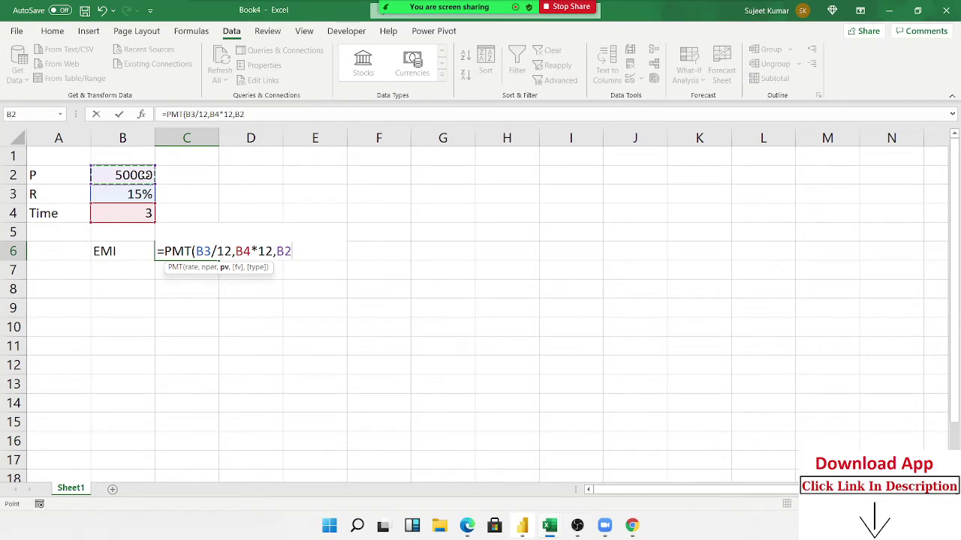
key(Return)
key(Up)
key(Right)
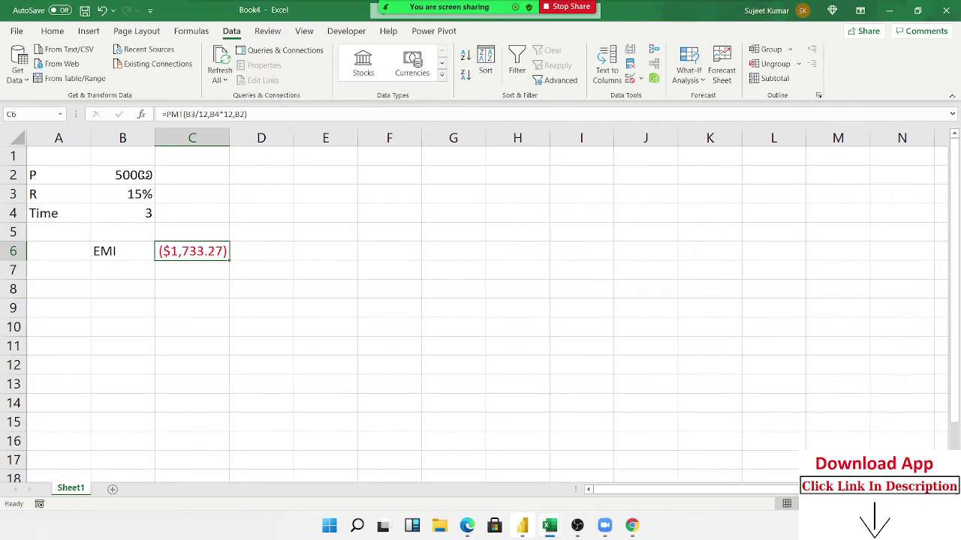
On a new Sheet2, enter 50000 in A1, =15%/12 in B1 and interest =A1*B1 in C1
click(111, 490)
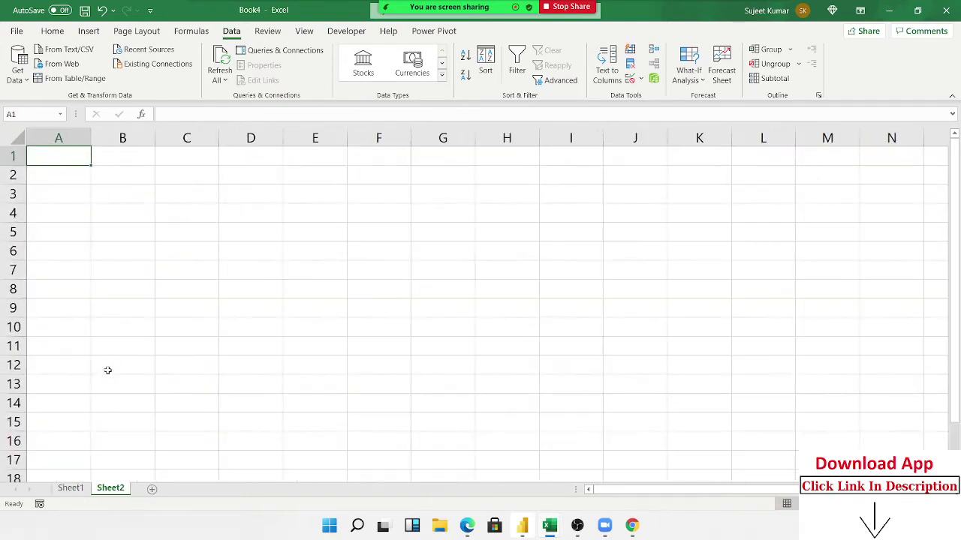
scroll(107, 370, up, 1)
text(50000)
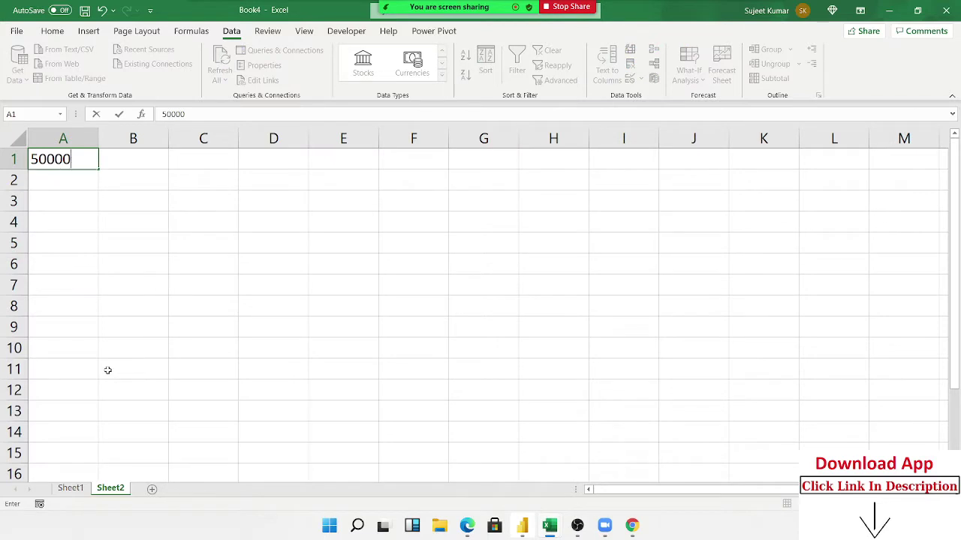
key(Tab)
text(=)
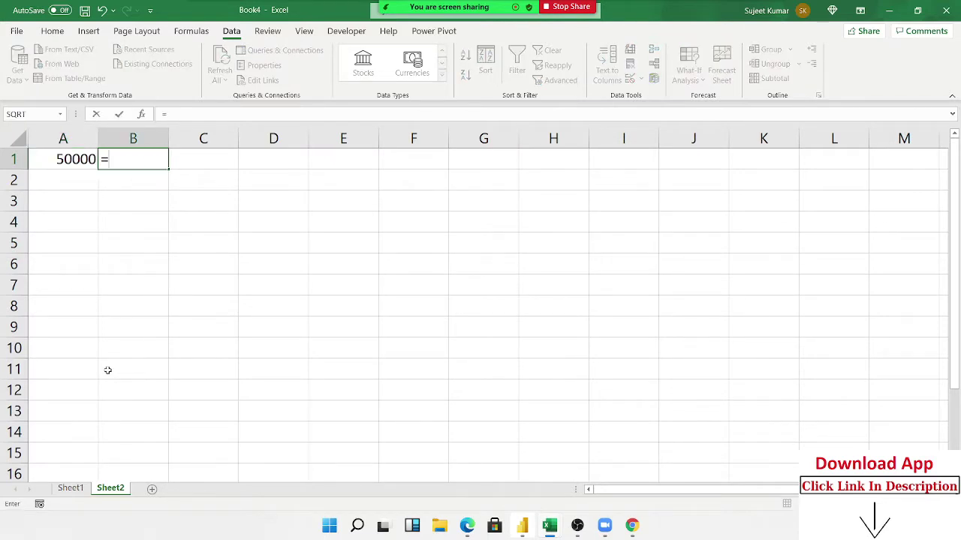
text(15%/1)
text(2)
key(Tab)
text(=)
key(Left)
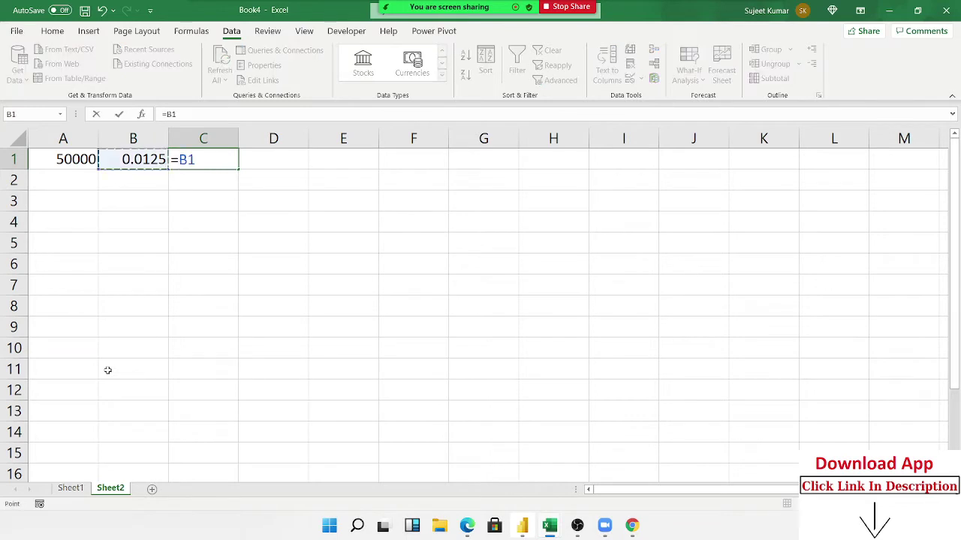
key(Left)
text(*)
key(Left)
key(Return)
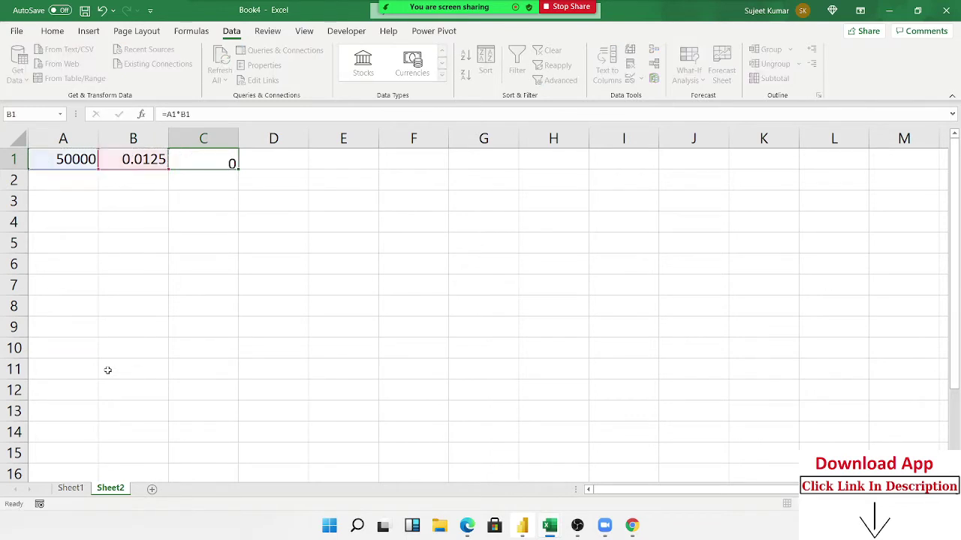
Add the balance-plus-interest total =A1+C1 in D1, giving 50625
key(Up)
key(Right)
text(=)
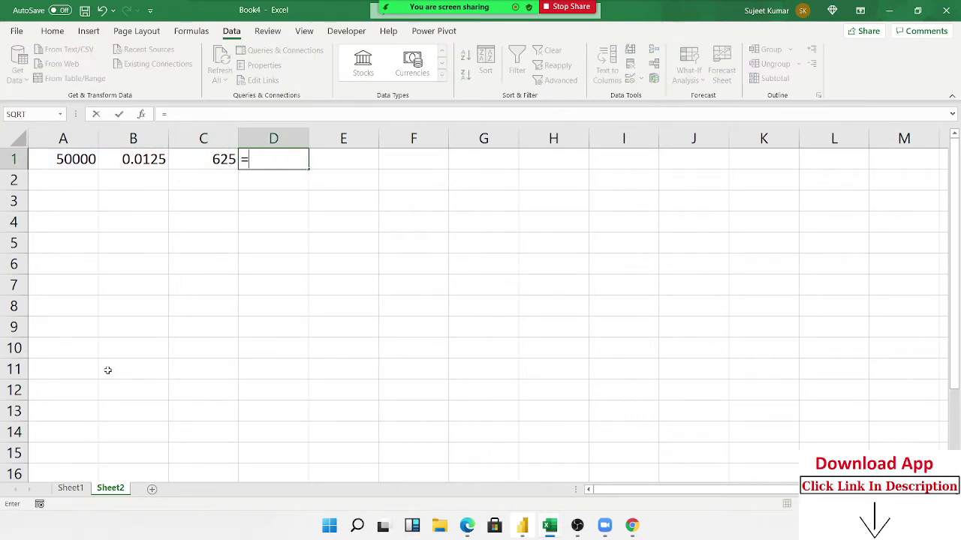
key(Left)
key(Left)
key(Left)
text(+)
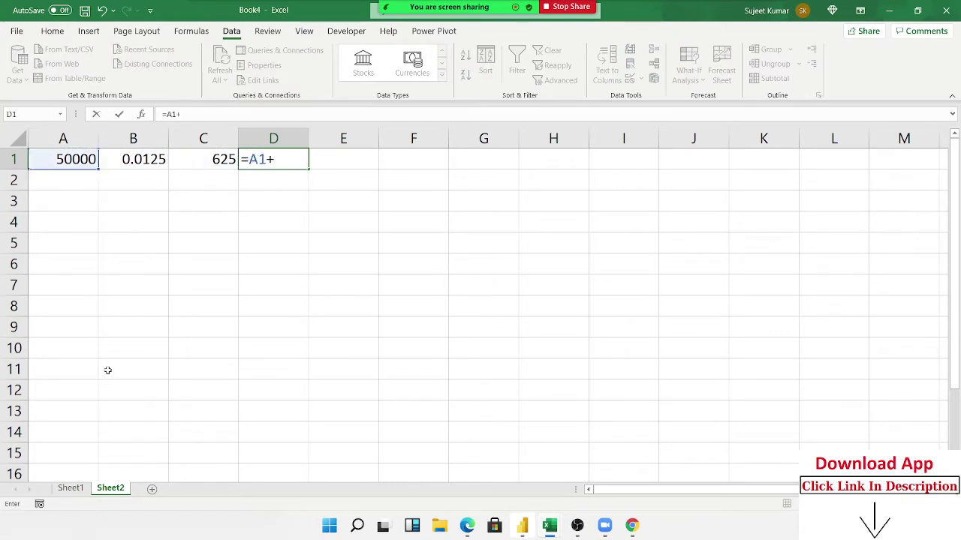
key(Left)
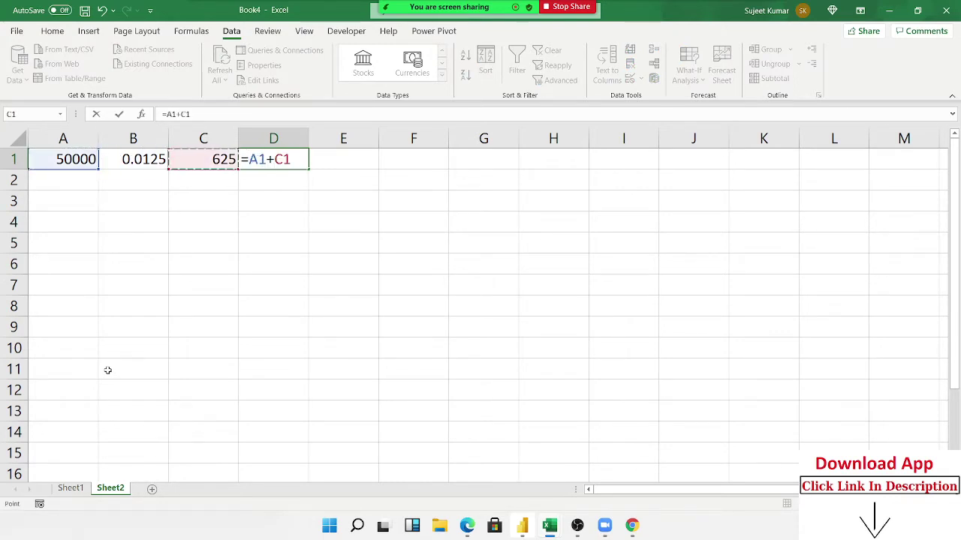
key(Return)
key(Up)
Enter the EMI 1733.27 in E1, checking the figure against Sheet1
key(Right)
text(17)
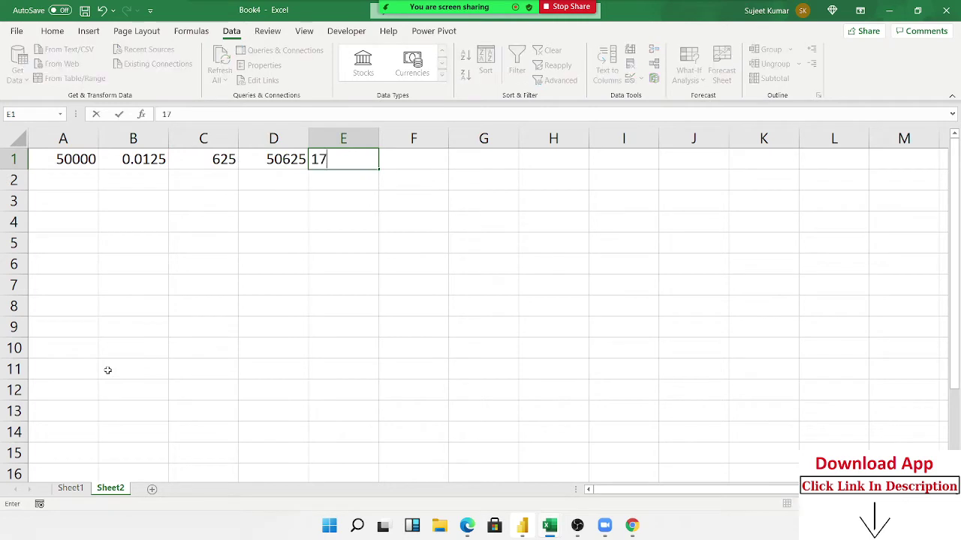
click(57, 489)
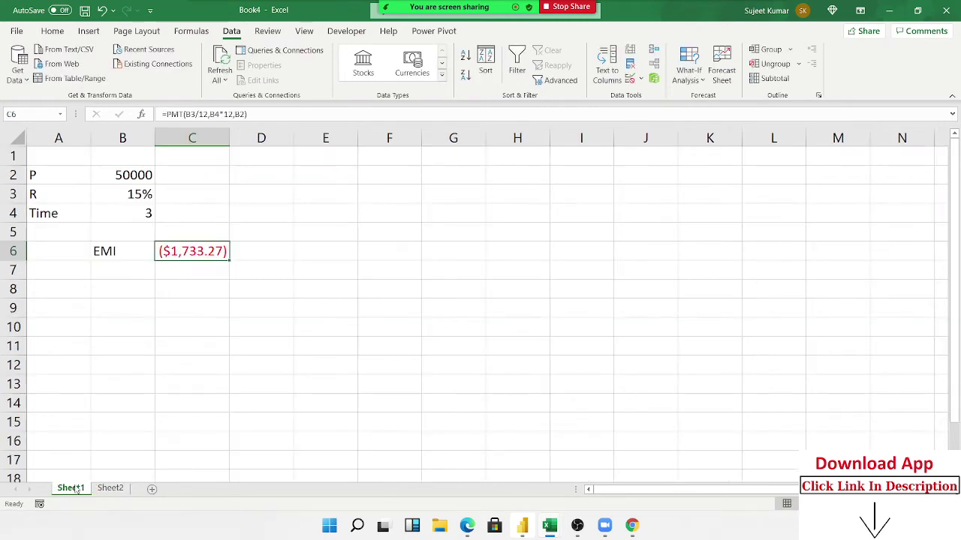
click(111, 490)
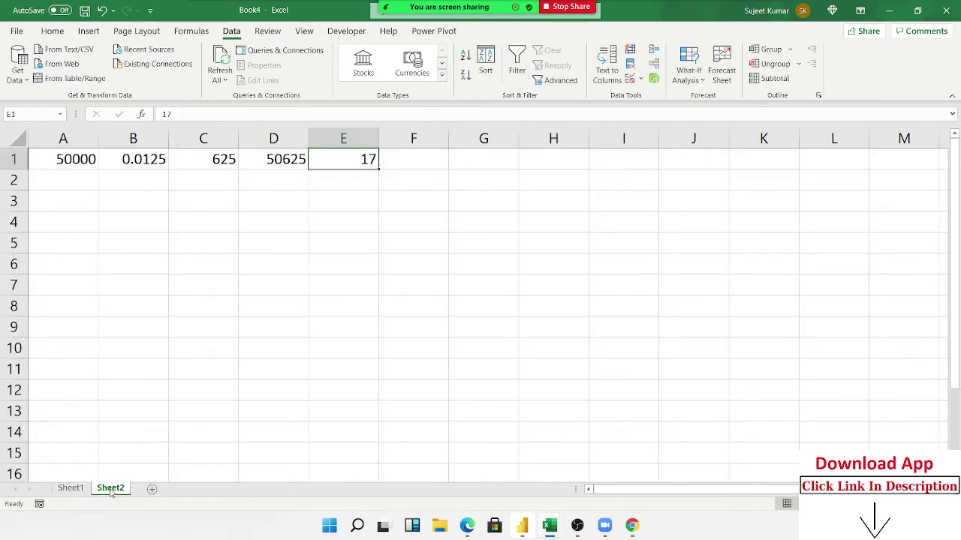
key(F2)
text(33.21)
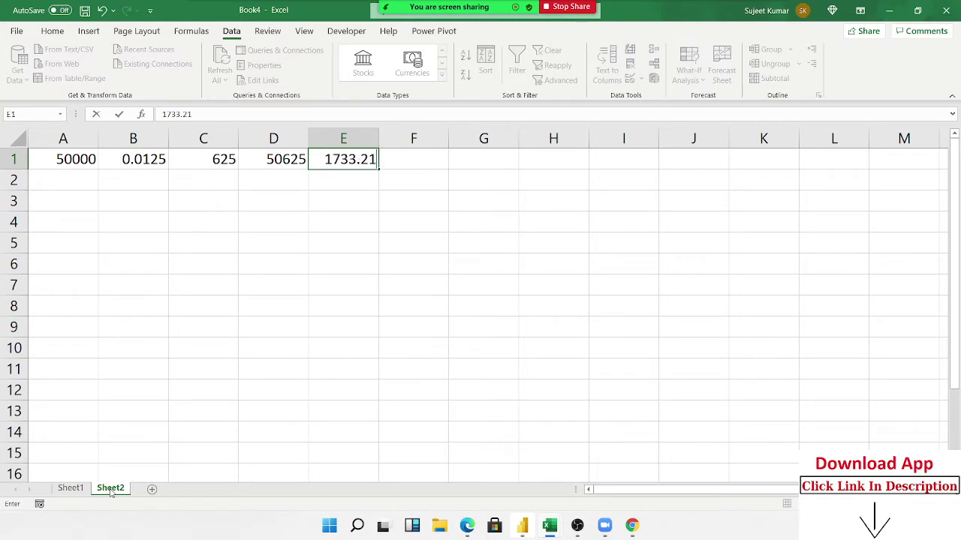
key(BackSpace)
text(7)
key(Return)
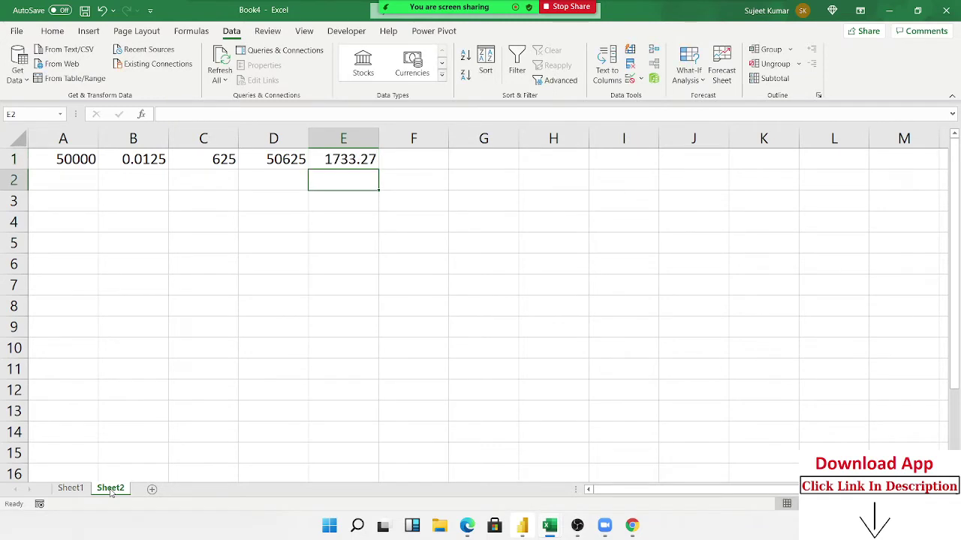
Enter the next balance =A1-E1 in A2 and copy row 1's formulas into row 2
key(Left)
key(Left)
key(Left)
key(Left)
text(=)
key(Up)
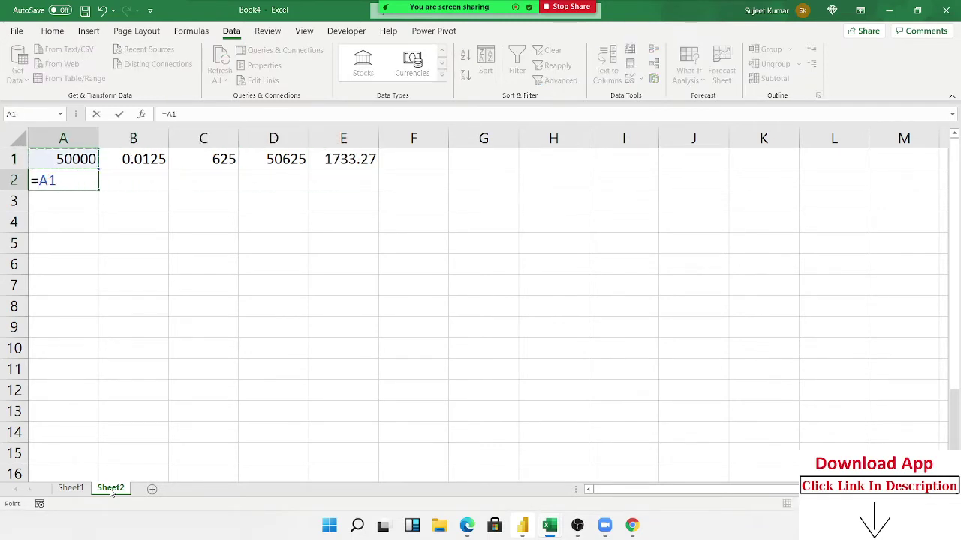
text(-)
key(Right)
key(Right)
key(Right)
key(Right)
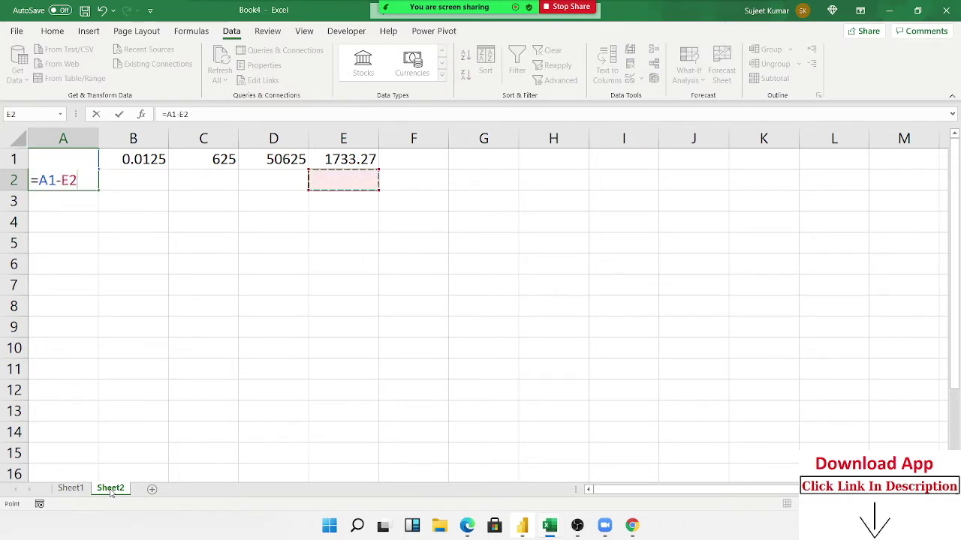
key(ctrl+Return)
key(Right)
key(shift+Right)
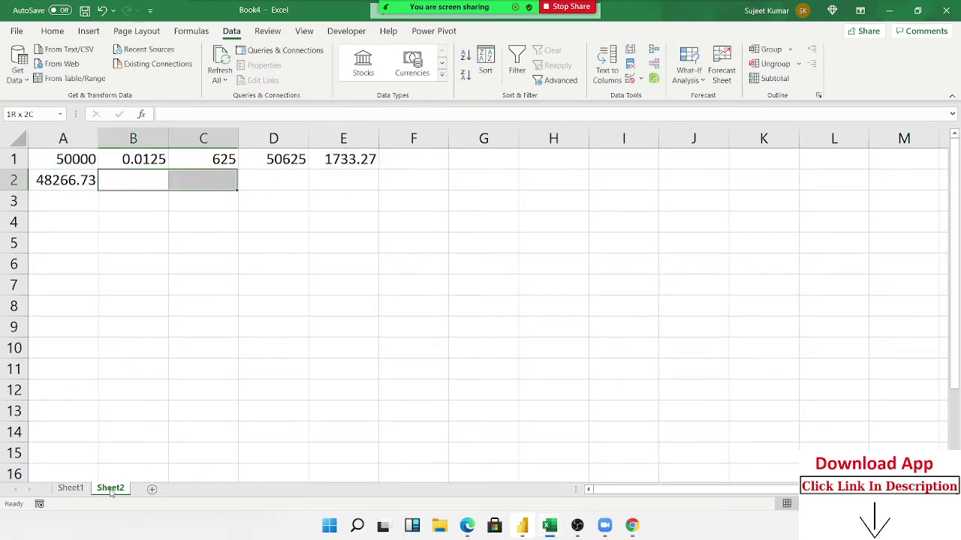
key(shift+Right)
key(shift+Right)
key(ctrl+d)
Fill the row 2 formulas down through row 36
key(Left)
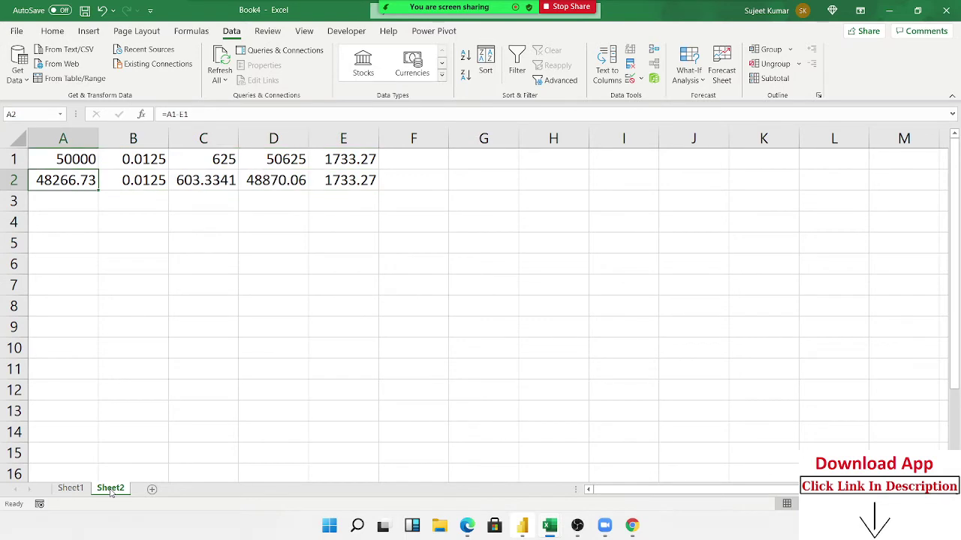
key(shift+Right)
key(shift+Right)
key(shift+Right)
key(shift+Right)
key(shift+Down)
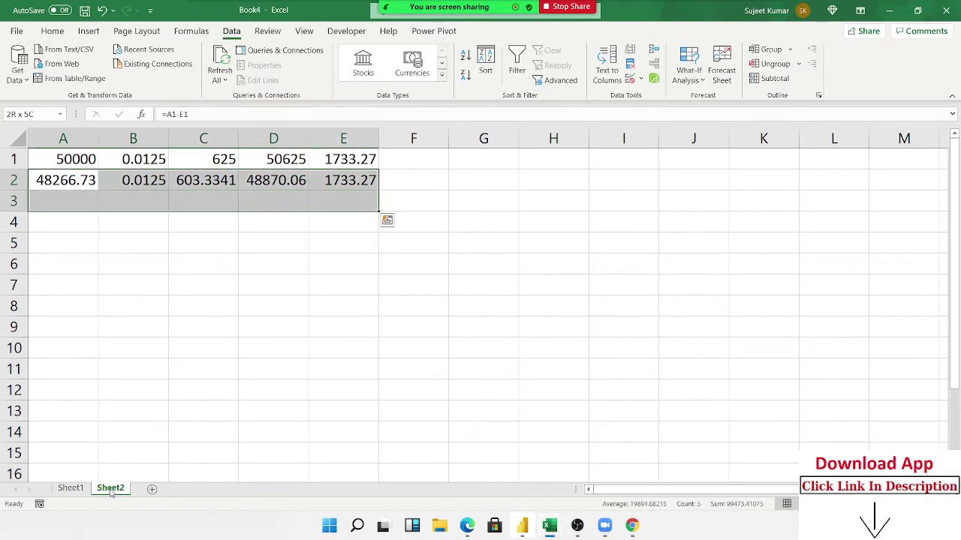
key(shift+Down)
key(shift+Down)
key(shift+Down)
key(shift+Down)
key(shift+Down)
key(shift+Down)
key(shift+Down)
key(shift+Down)
key(shift+Down)
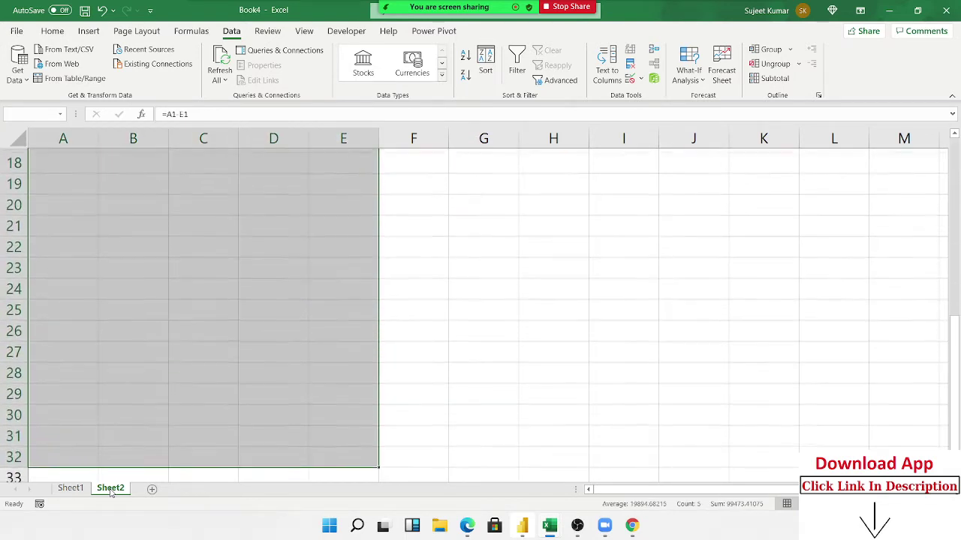
key(shift+Down)
key(shift+Down)
key(shift+Down)
key(shift+Down)
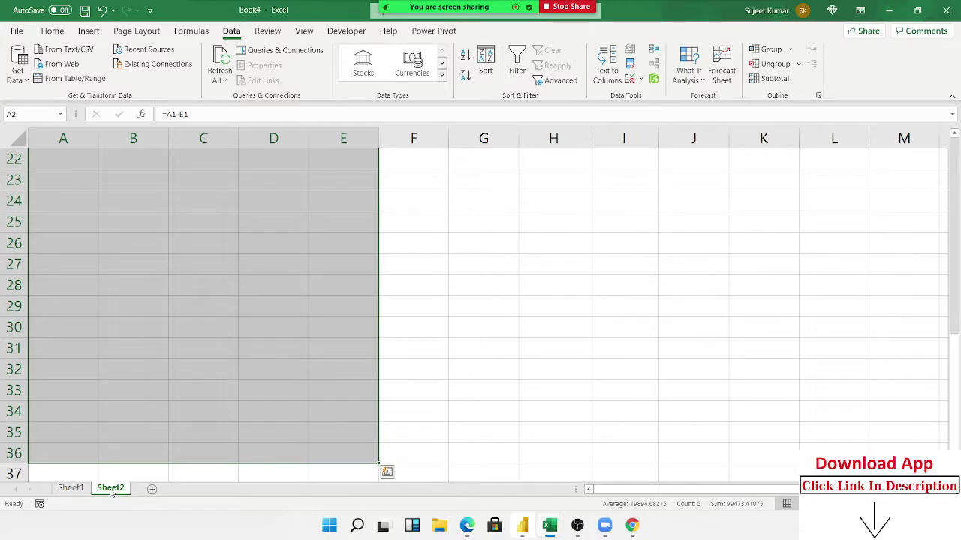
key(ctrl+d)
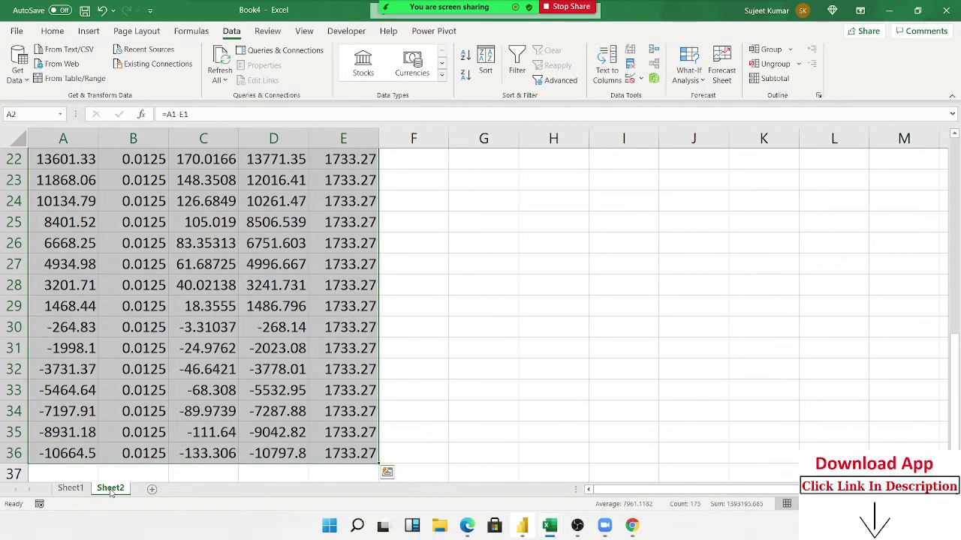
key(Down)
Review the 36-row schedule and the balance formulas in A2 and A3
key(ctrl+Down)
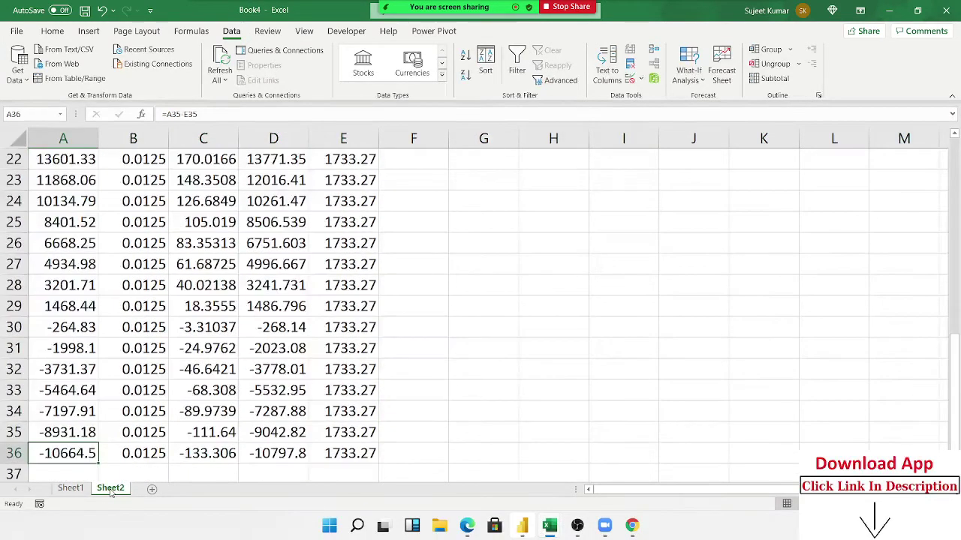
key(Up)
key(Up)
key(Up)
key(Up)
key(Up)
key(Up)
key(Up)
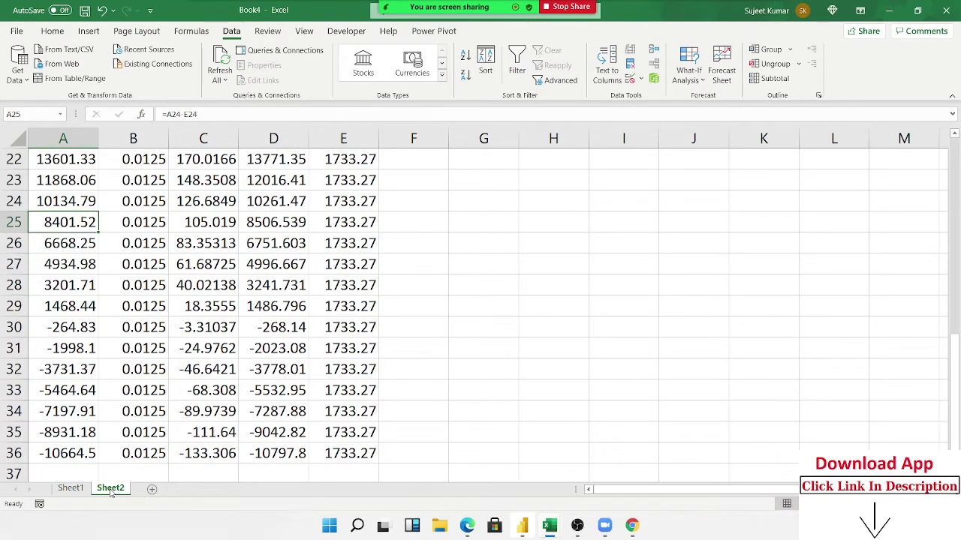
key(ctrl+Up)
key(Down)
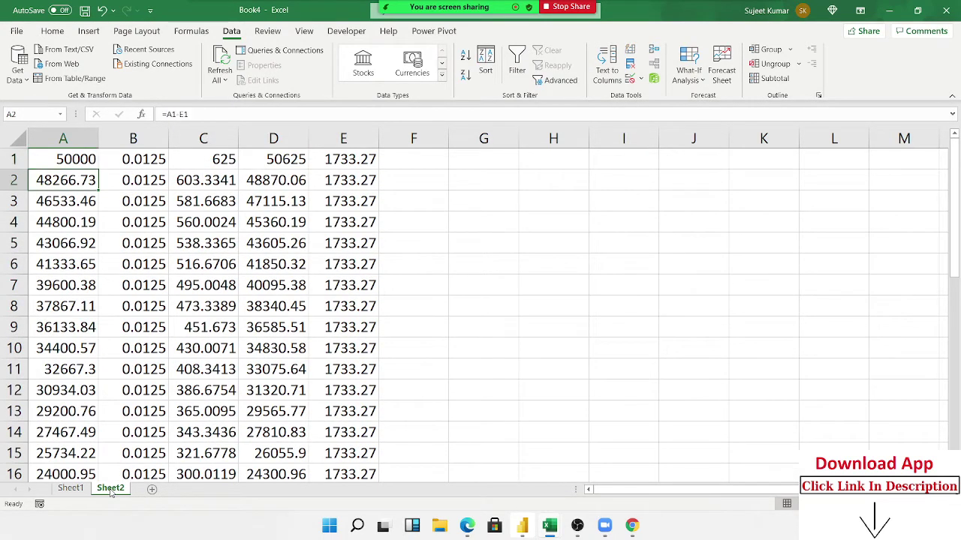
key(F2)
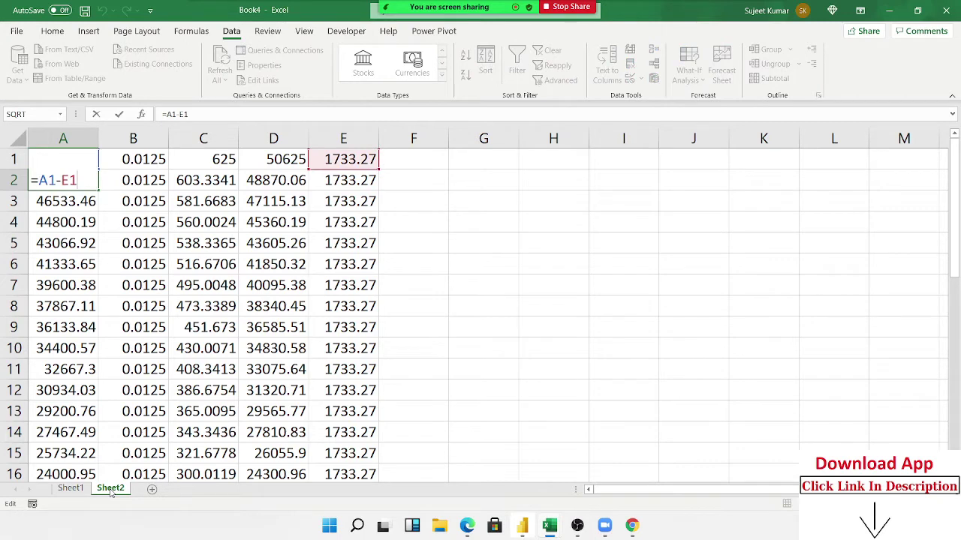
key(Escape)
key(Up)
key(Down)
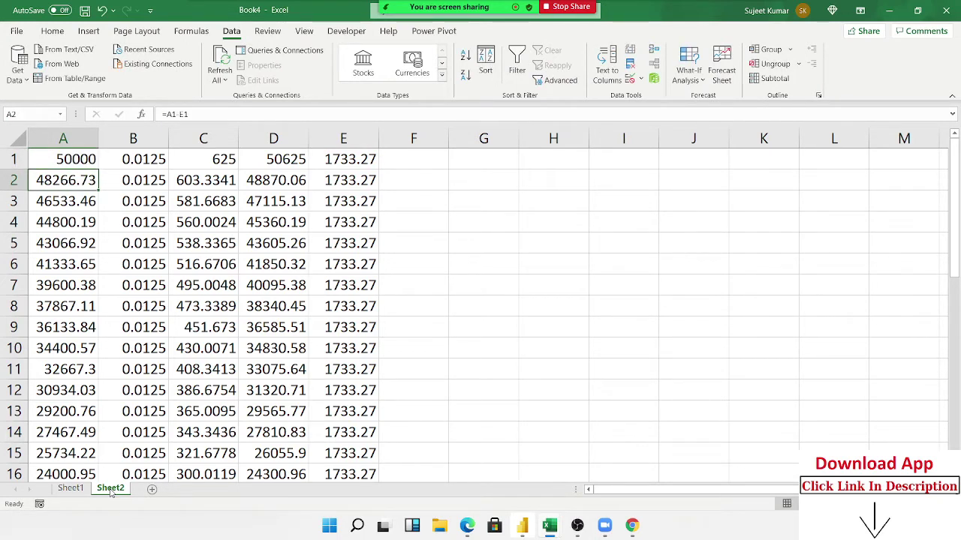
key(Down)
key(F2)
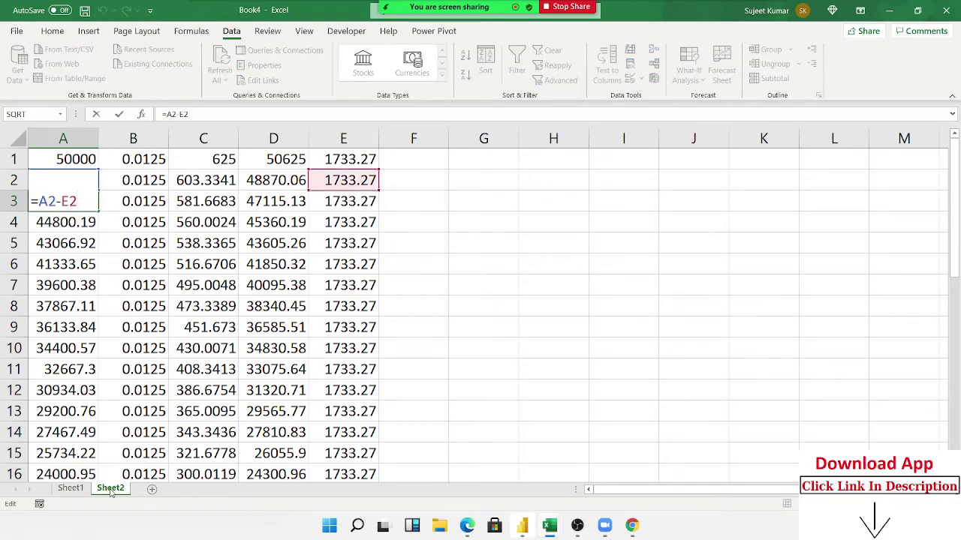
key(ctrl+Return)
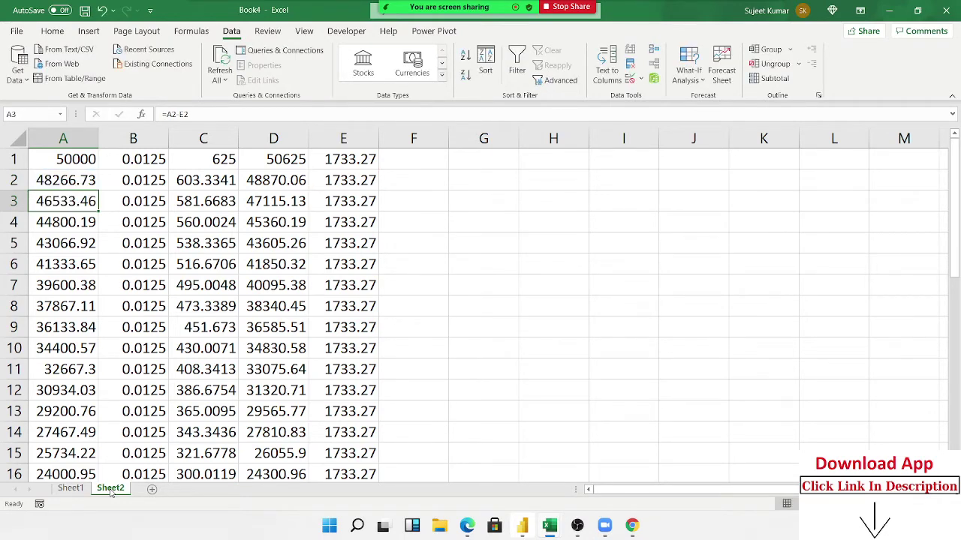
key(Down)
Compare the EMI on Sheet1 and scroll through the Sheet2 schedule
click(71, 489)
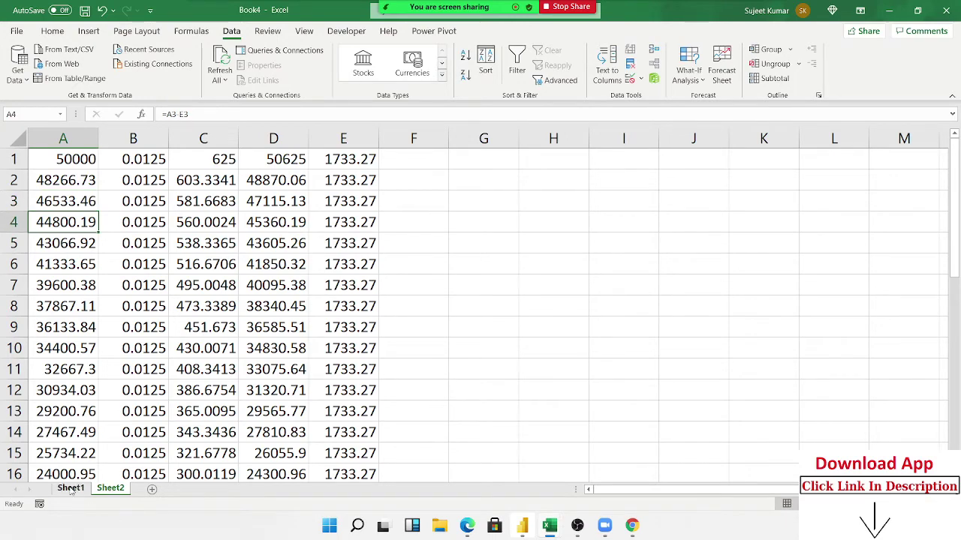
click(110, 489)
scroll(107, 408, down, 3)
scroll(107, 408, down, 3)
scroll(107, 408, down, 3)
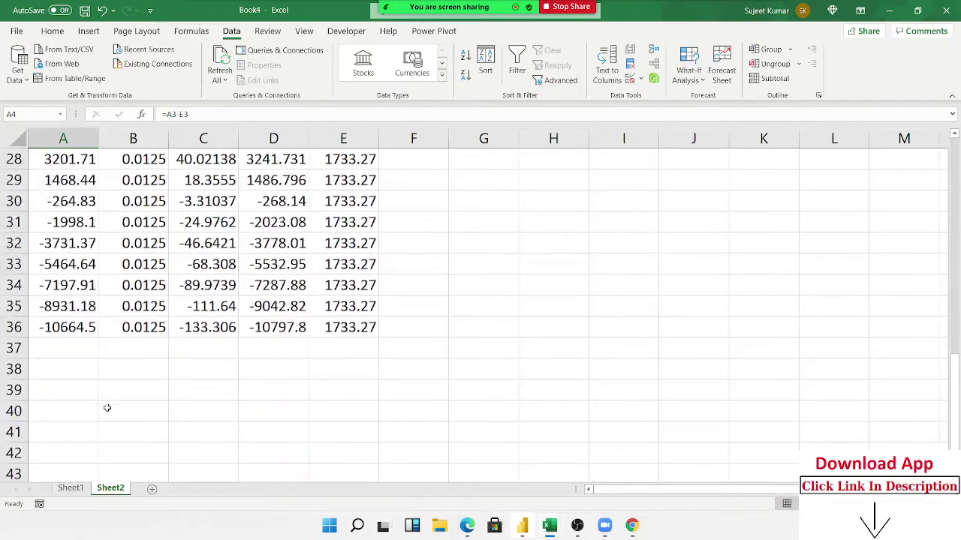
scroll(108, 407, up, 4)
scroll(111, 403, up, 5)
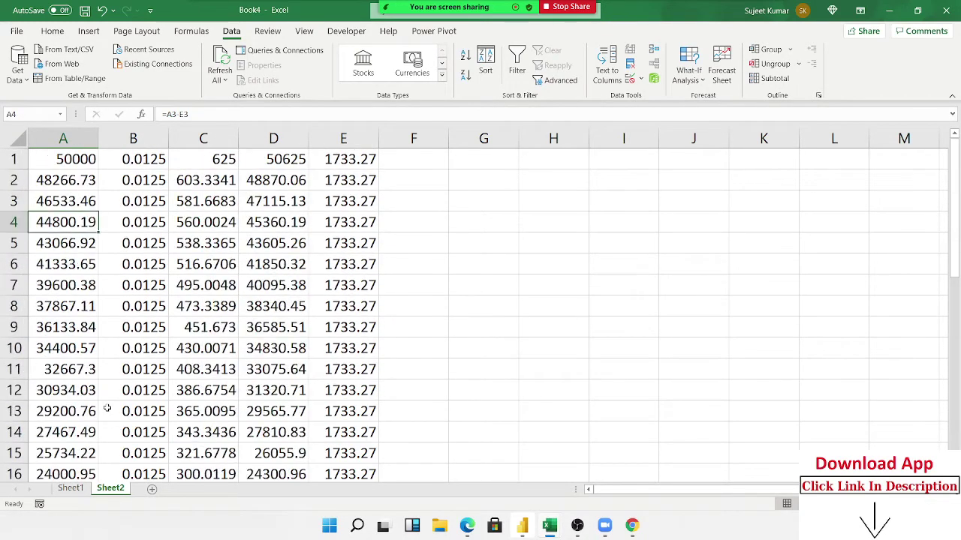
Inspect the formulas in C2, D2, E2 and A3, refilling the interest formula down column C
click(192, 178)
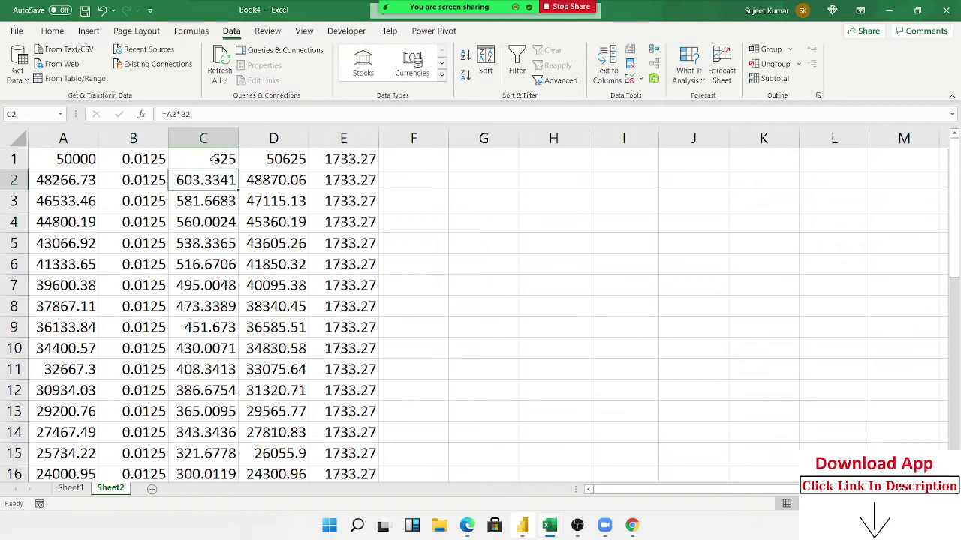
click(222, 160)
click(216, 186)
double_click(215, 185)
key(Escape)
double_click(239, 191)
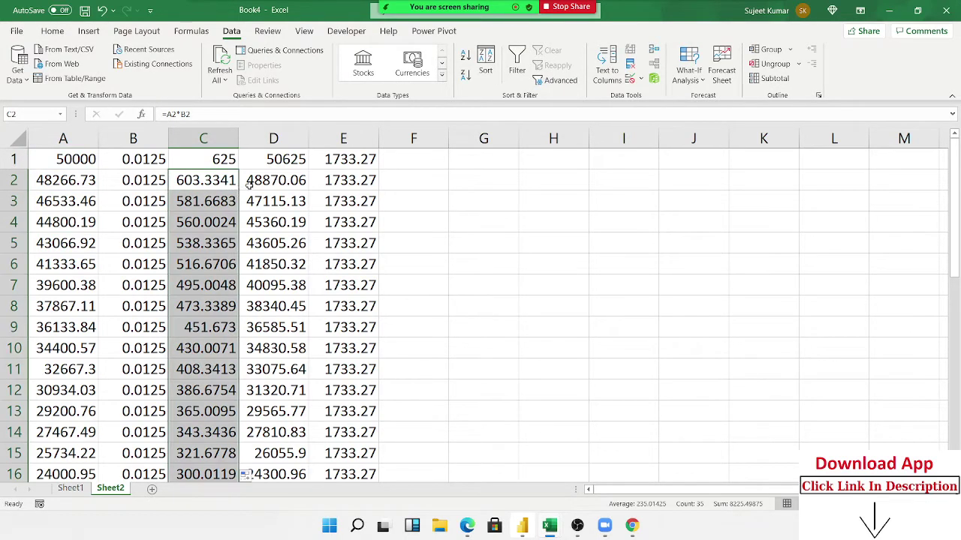
click(253, 181)
double_click(253, 180)
key(Escape)
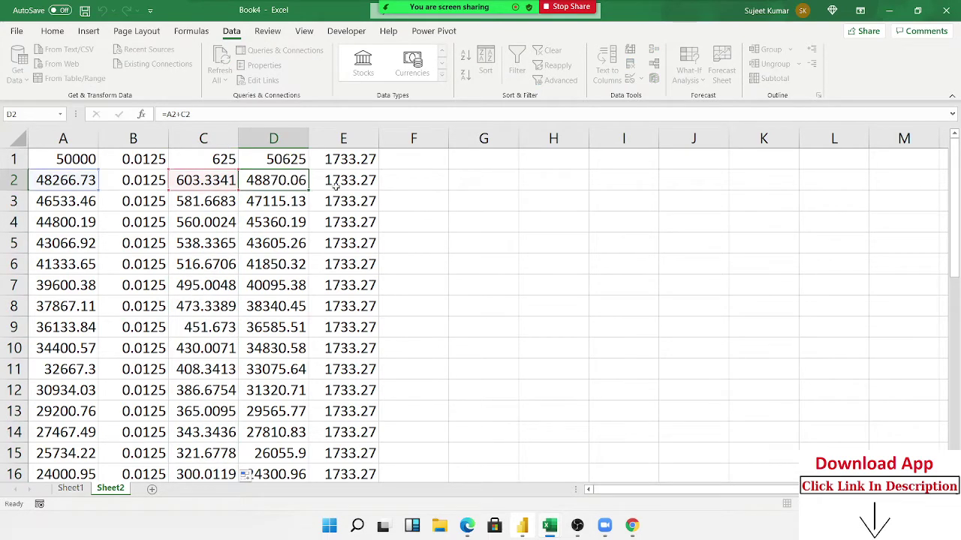
click(349, 183)
click(94, 203)
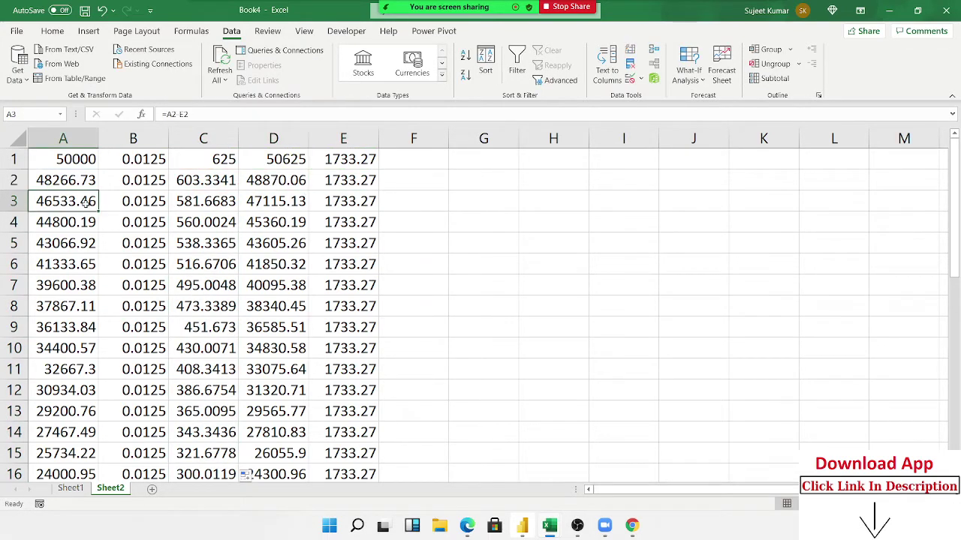
double_click(86, 203)
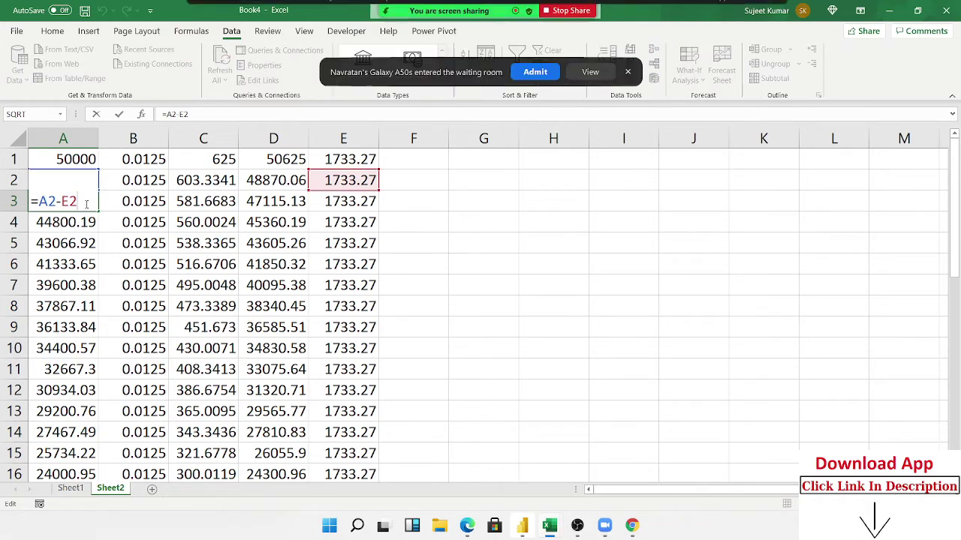
Change A2's formula to =D1-E1, subtracting the EMI from the prior row's total
key(Escape)
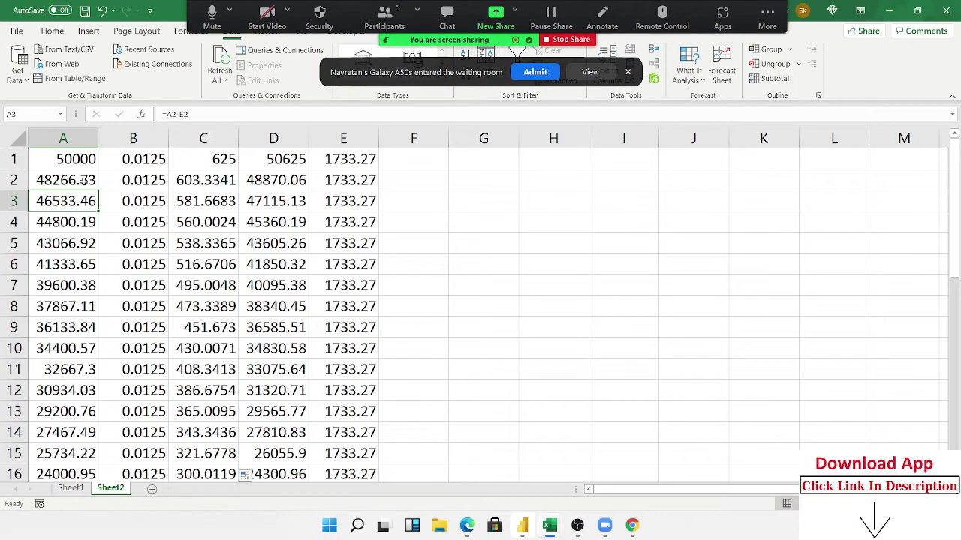
click(84, 182)
double_click(84, 182)
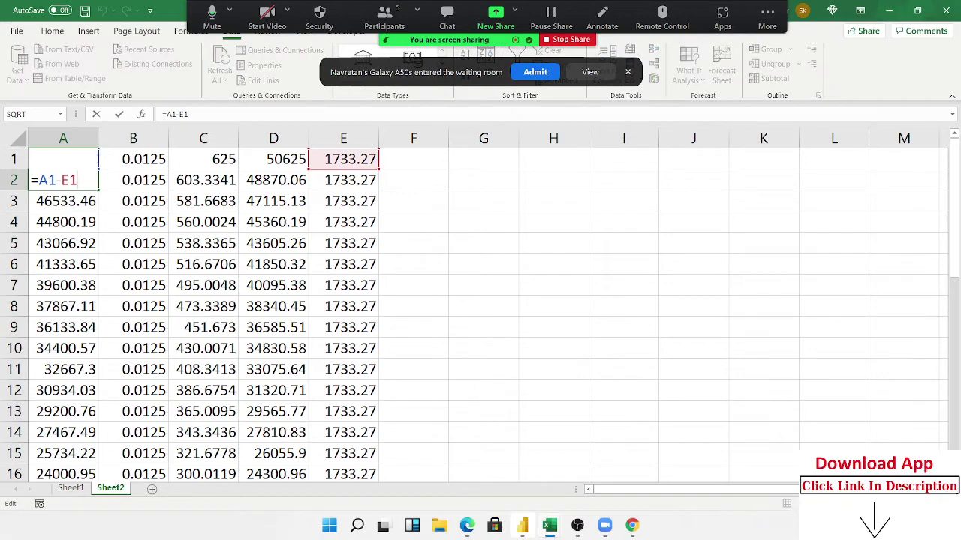
drag(99, 159, 270, 166)
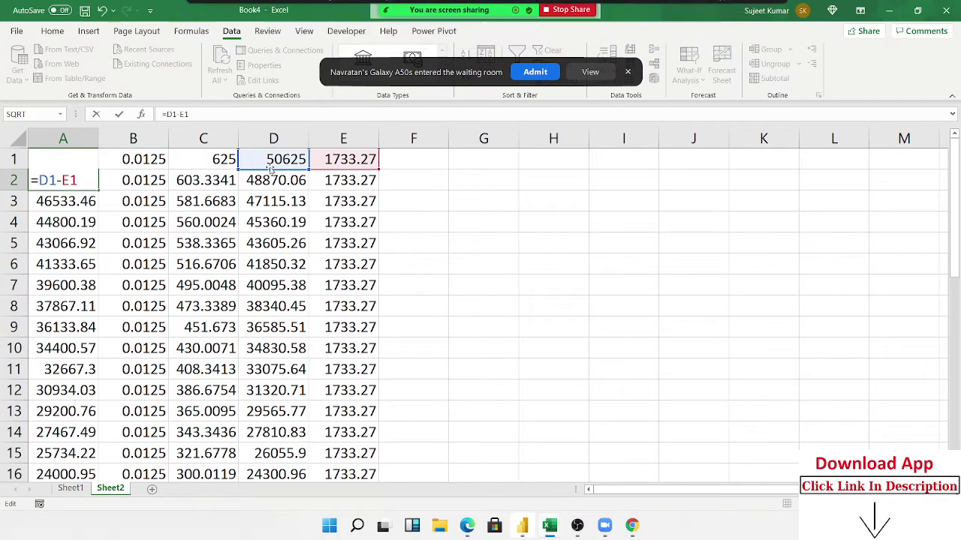
key(Return)
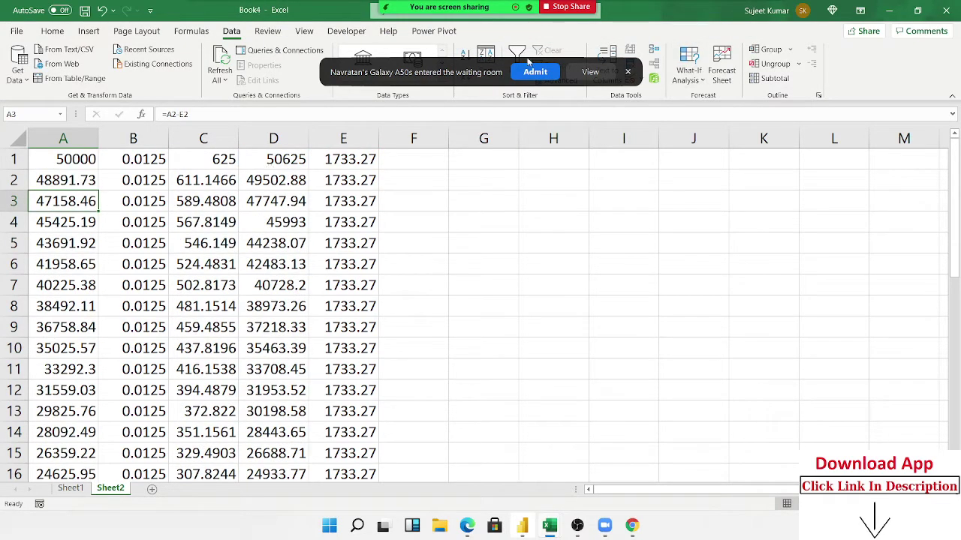
Admit the waiting participant, fill A2's formula down column A, and check the month-36 balance
click(535, 71)
click(73, 179)
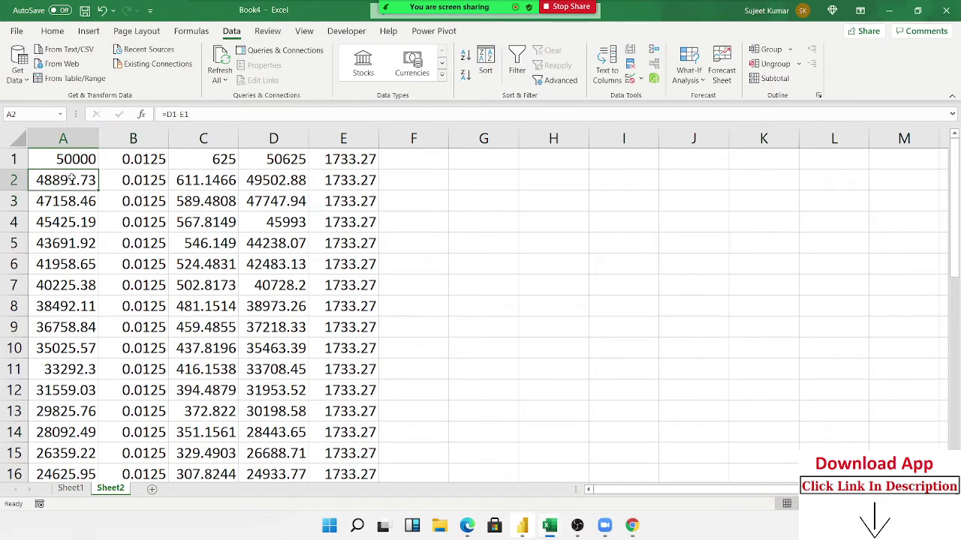
double_click(96, 191)
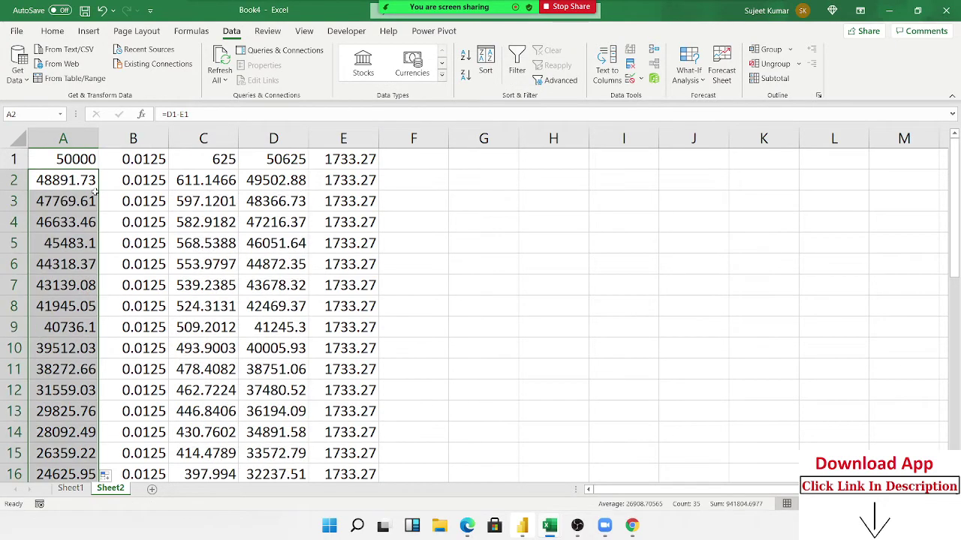
click(71, 262)
key(shift+Down)
scroll(73, 270, down, 7)
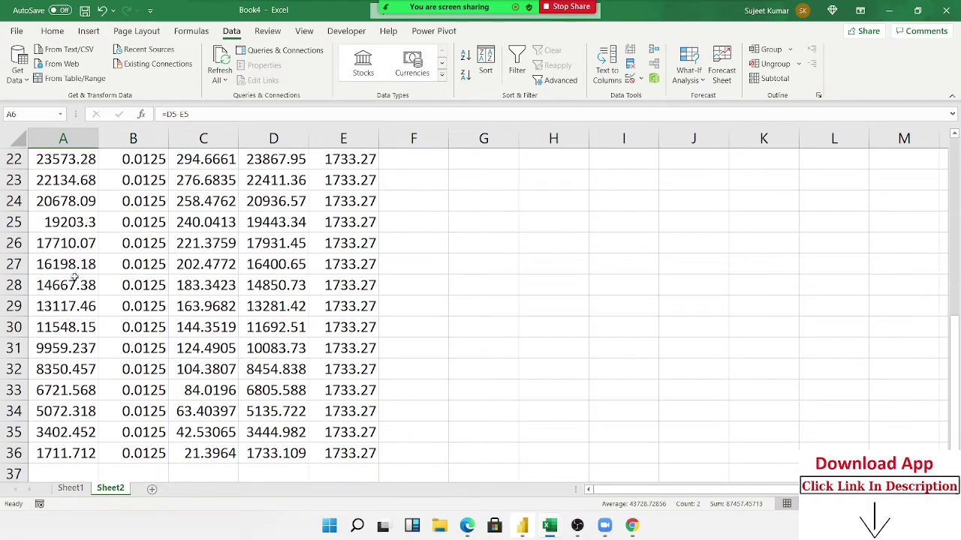
scroll(75, 278, down, 2)
drag(56, 328, 346, 330)
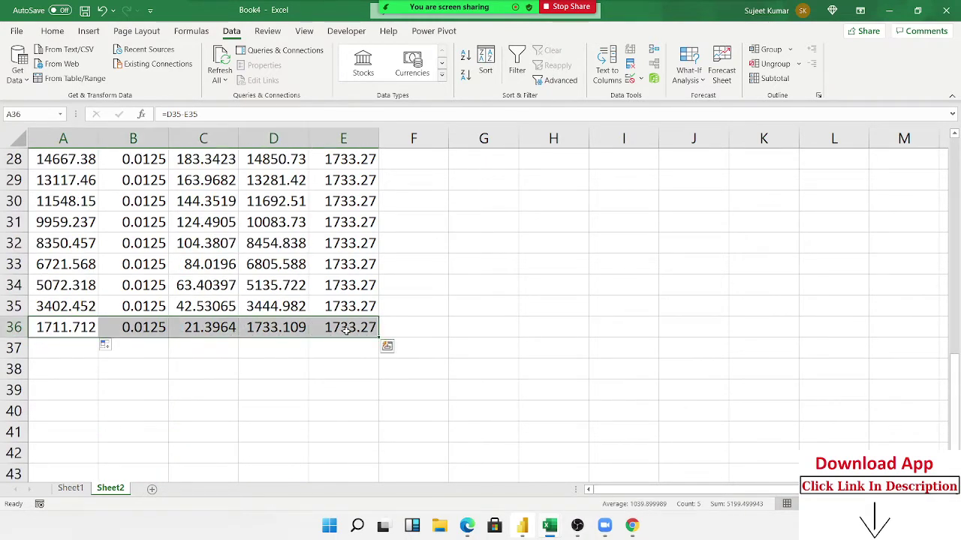
scroll(86, 221, up, 8)
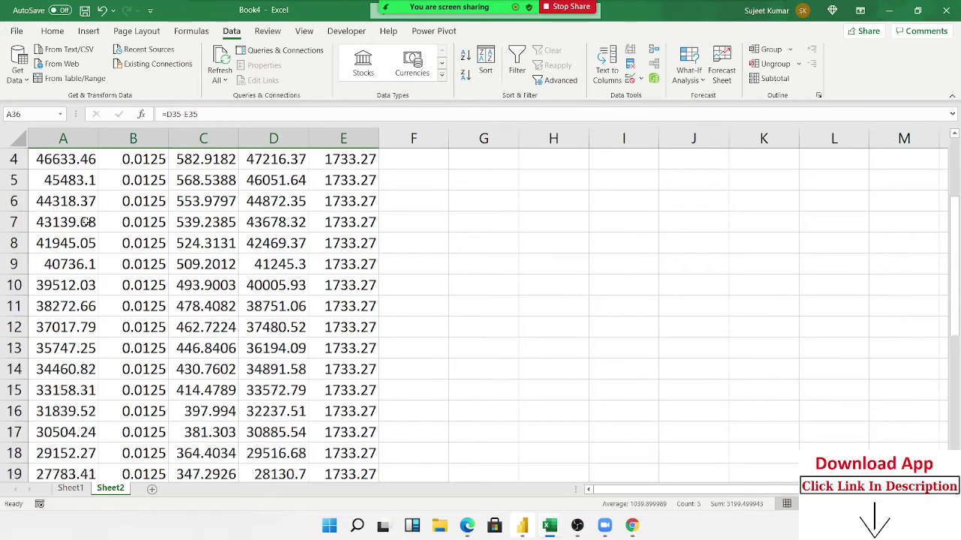
scroll(86, 221, up, 1)
Dismiss the Zoom Participants window covering Excel's Sheet2 loan schedule
mouse_move(465, 6)
click(384, 17)
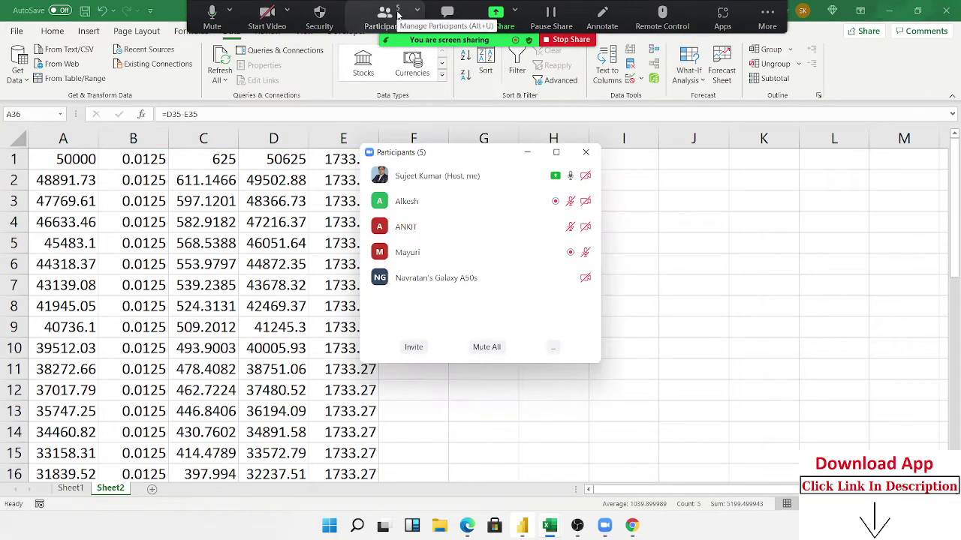
click(585, 152)
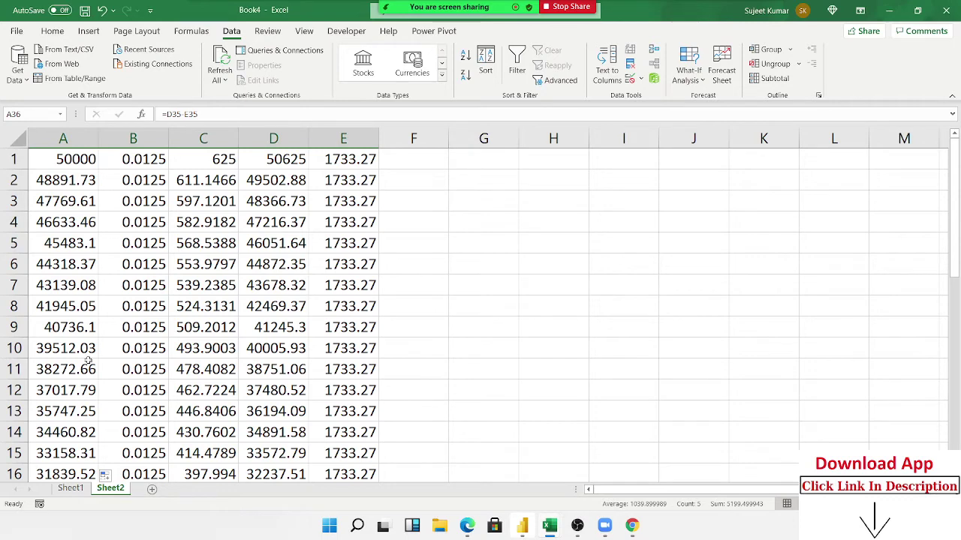
Back on Sheet1, check the EMI formula in C6 and enter P 50000 in row 8
click(72, 488)
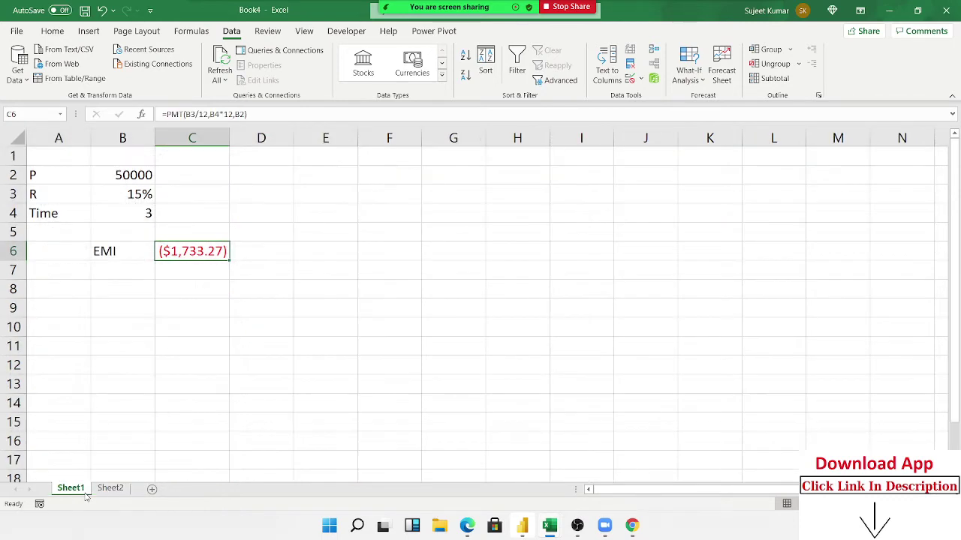
double_click(184, 253)
click(50, 289)
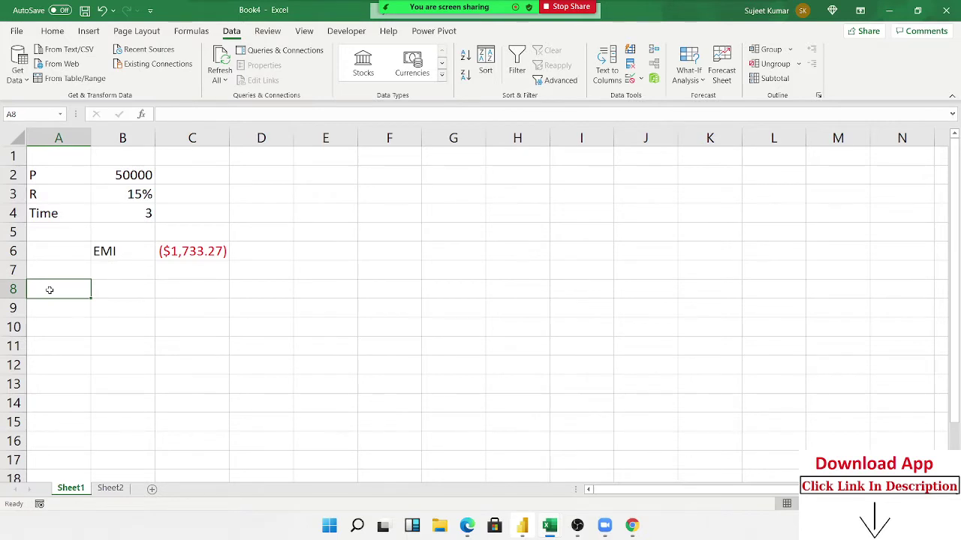
text(P)
key(Tab)
text(50)
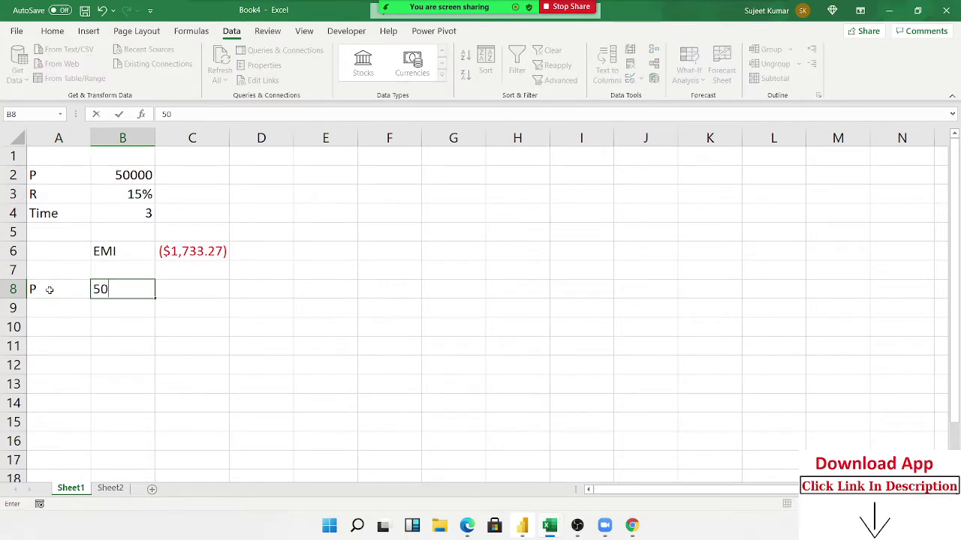
text(000)
key(Tab)
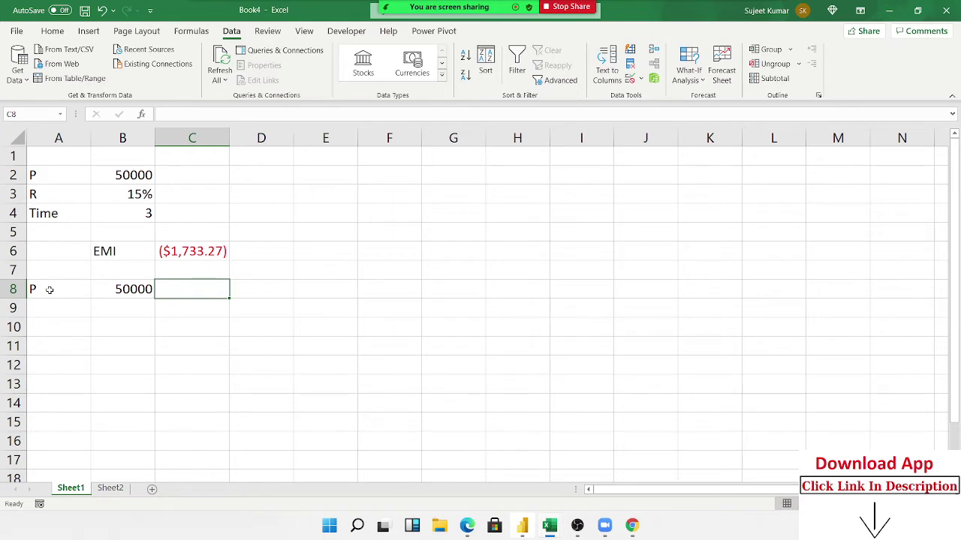
Enter R 6% in row 9 and T 5 in row 10
key(Return)
text(R)
key(Tab)
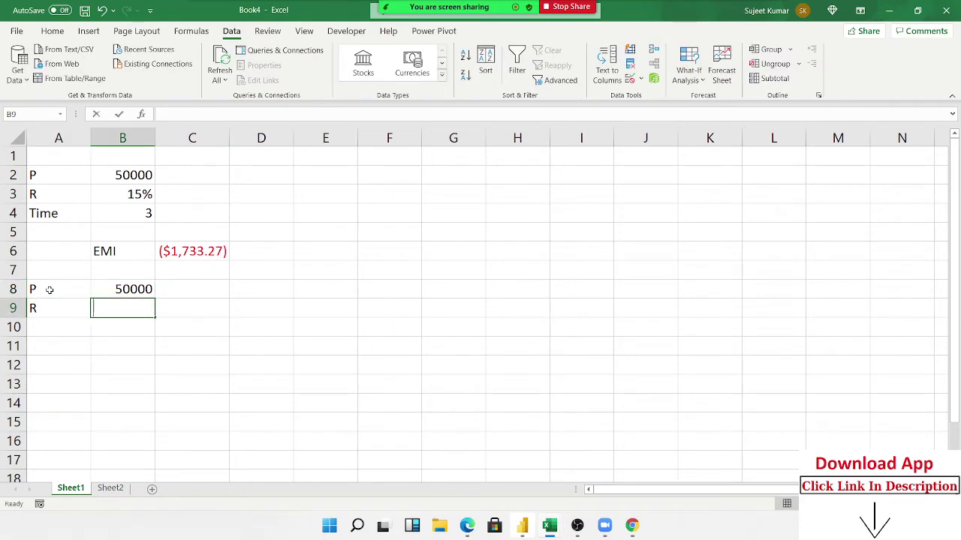
text(6%)
key(Return)
text(T)
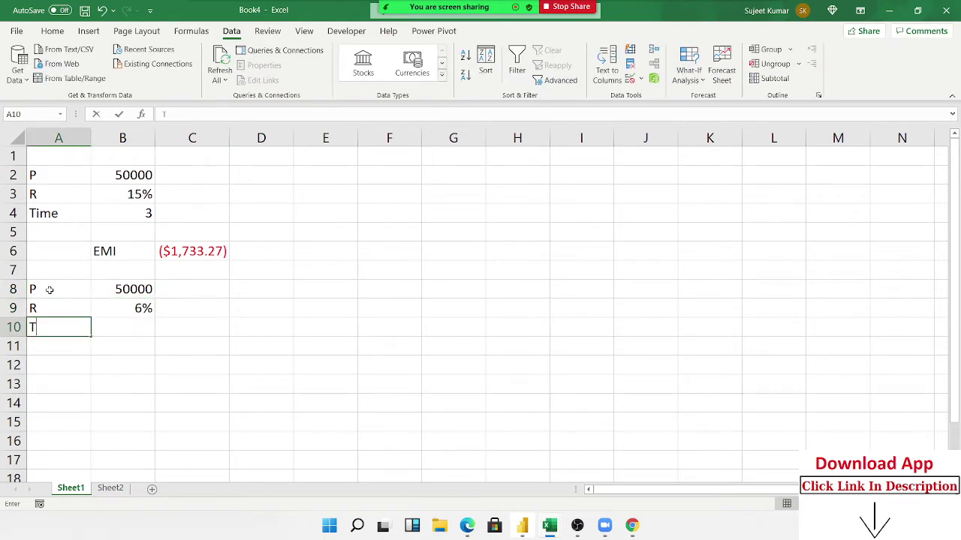
key(Tab)
text(5)
key(Down)
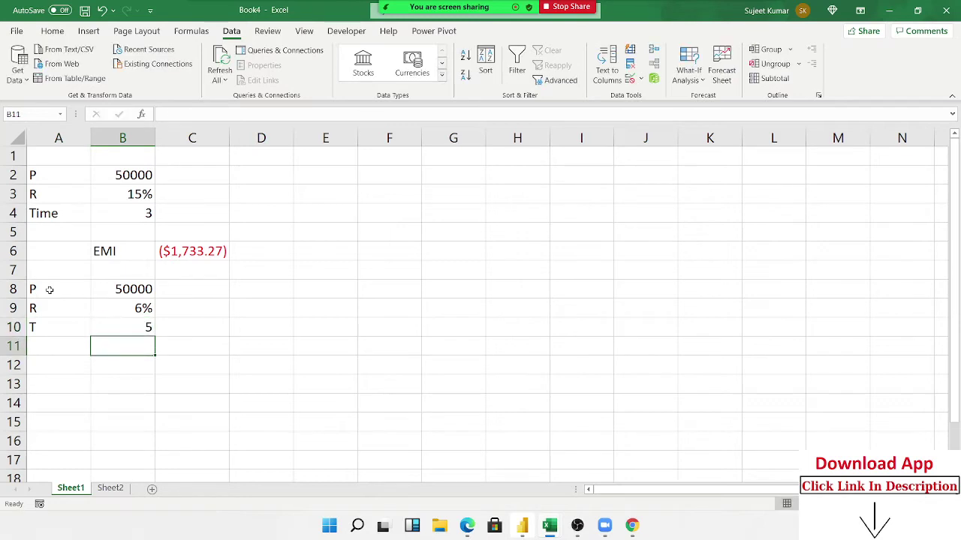
key(Down)
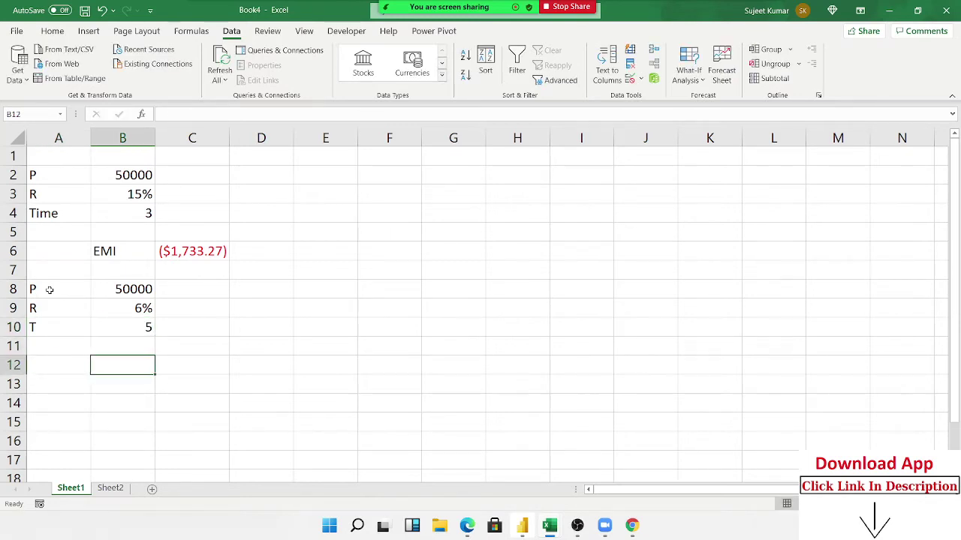
Label B12 'Amt' and start =FV(B9/12,B10*12,, in C12
text(Amt)
key(Tab)
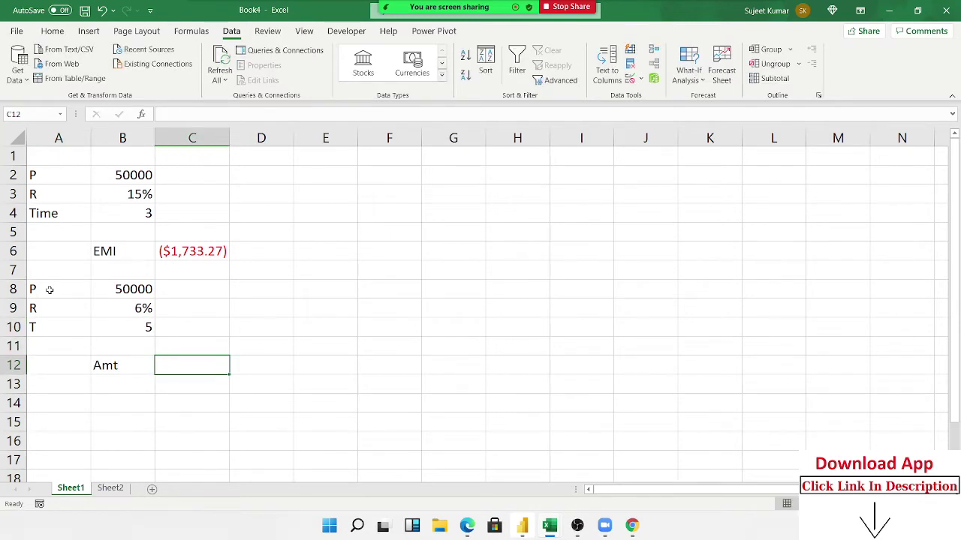
text(=)
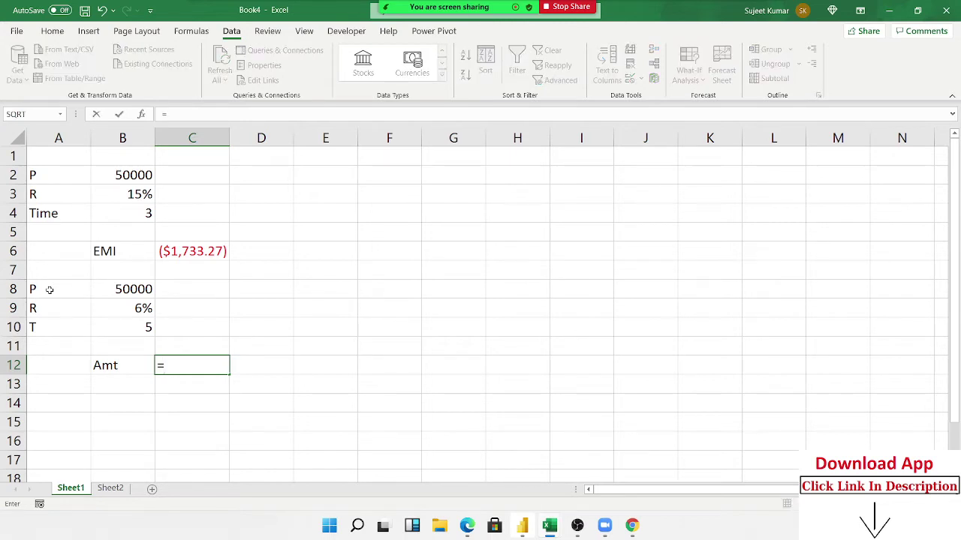
text(fv)
key(Tab)
key(Up)
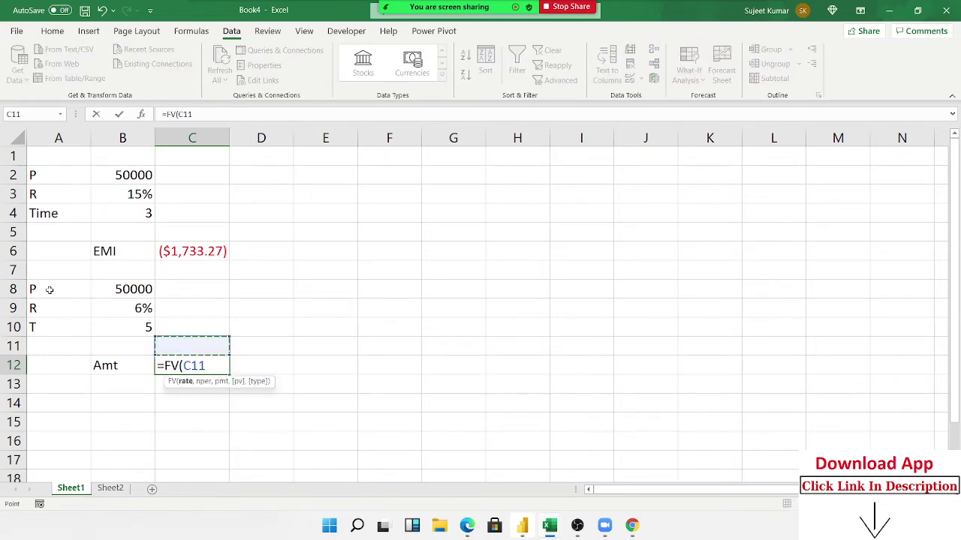
key(Up)
key(Up)
key(Left)
text(/12)
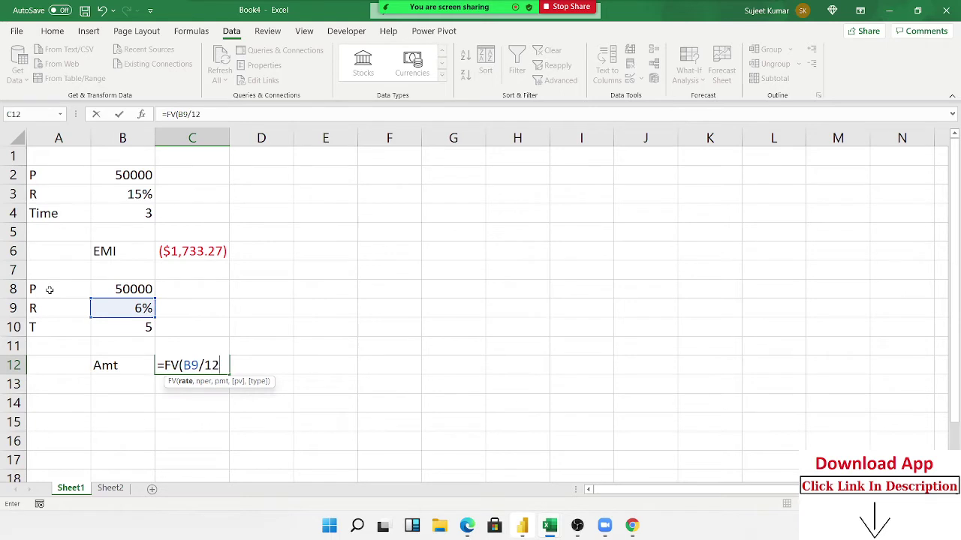
text(,)
key(Up)
key(Up)
key(Left)
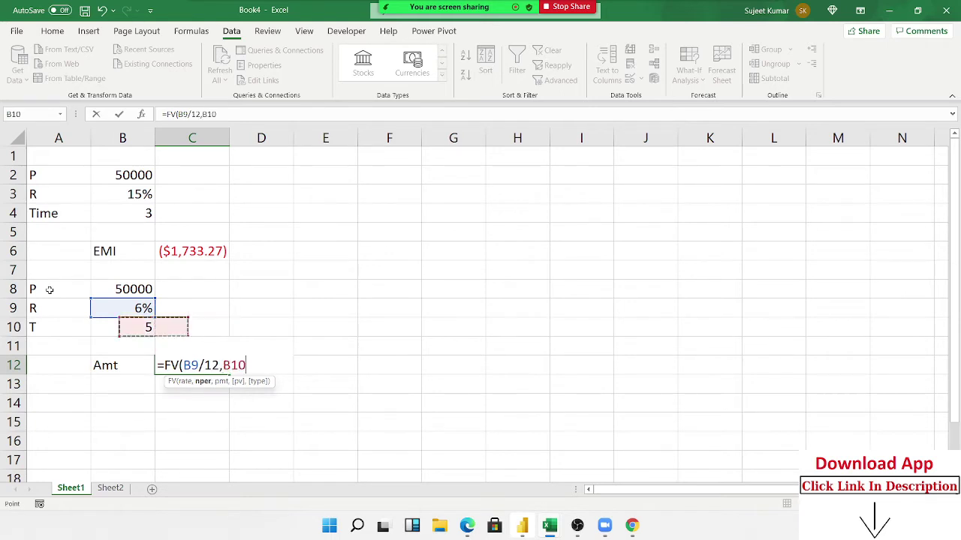
text(*1)
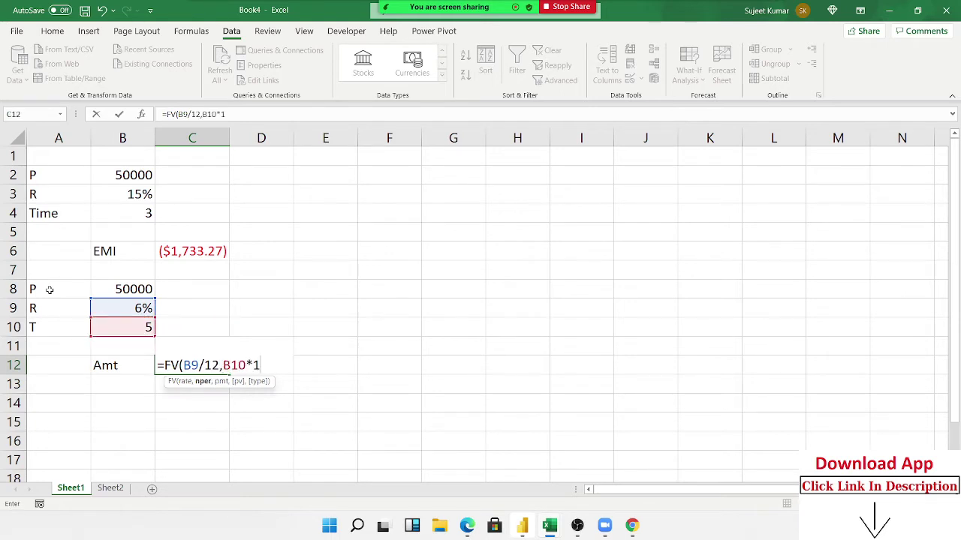
text(2,)
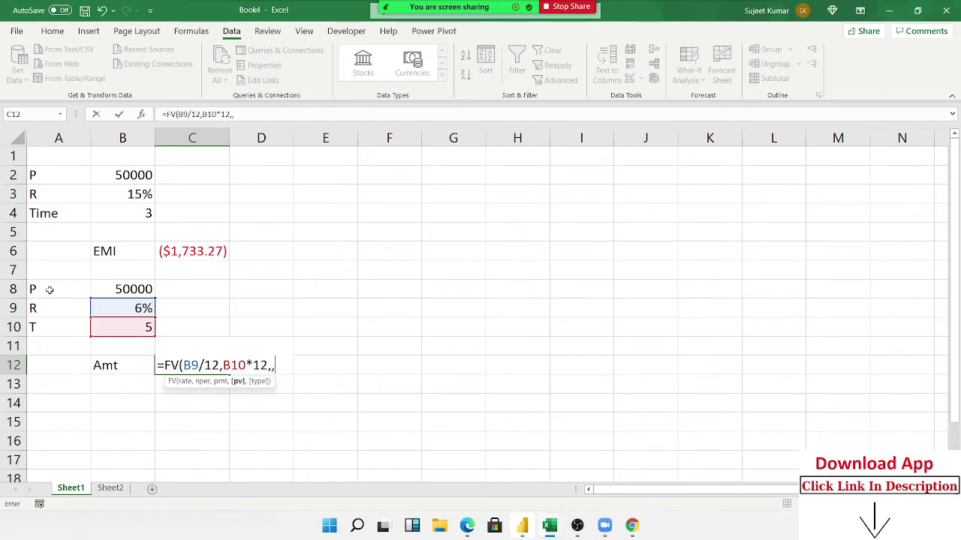
text(,)
Finish the FV formula with B8 as present value, giving ($67,442.51), and review the inputs
key(Up)
key(Up)
key(Up)
key(Up)
key(Left)
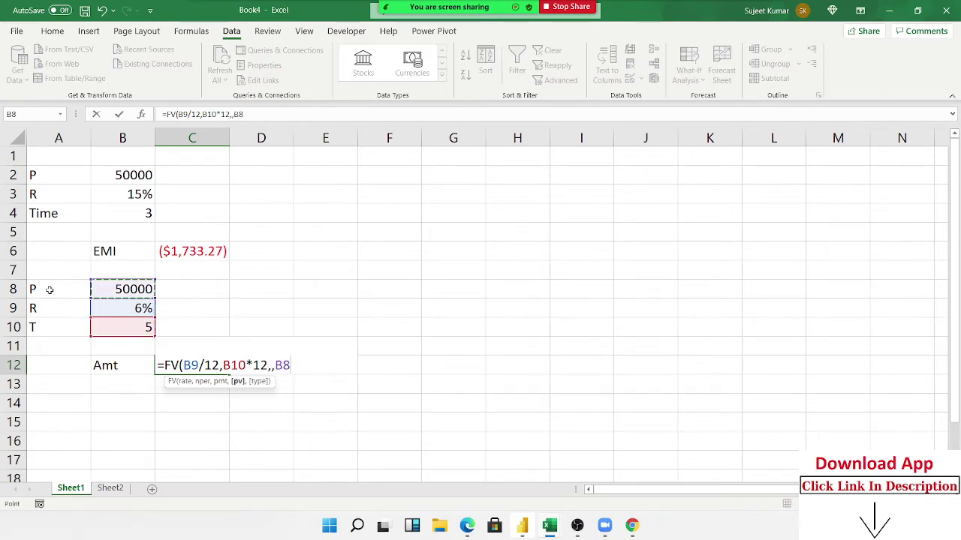
key(Return)
key(Left)
key(Right)
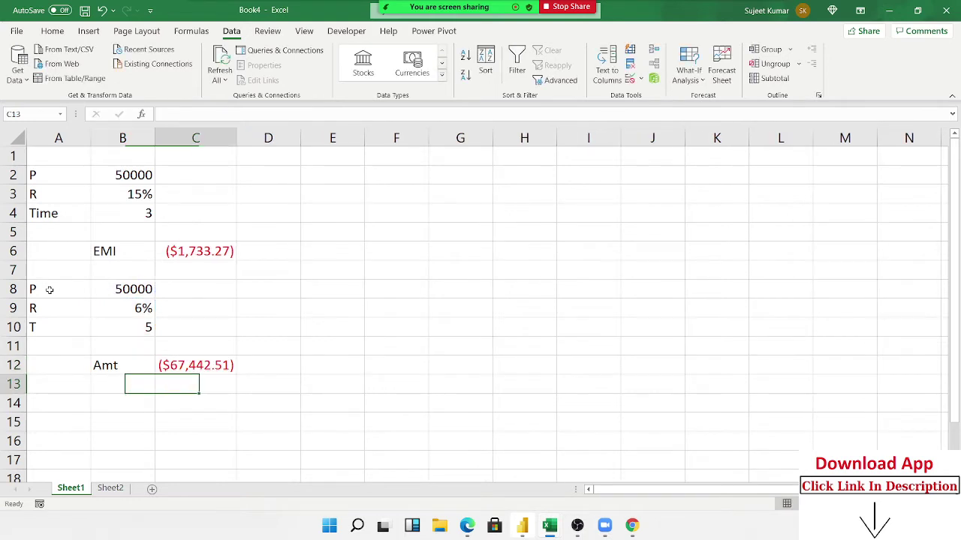
key(Up)
key(Up)
key(Up)
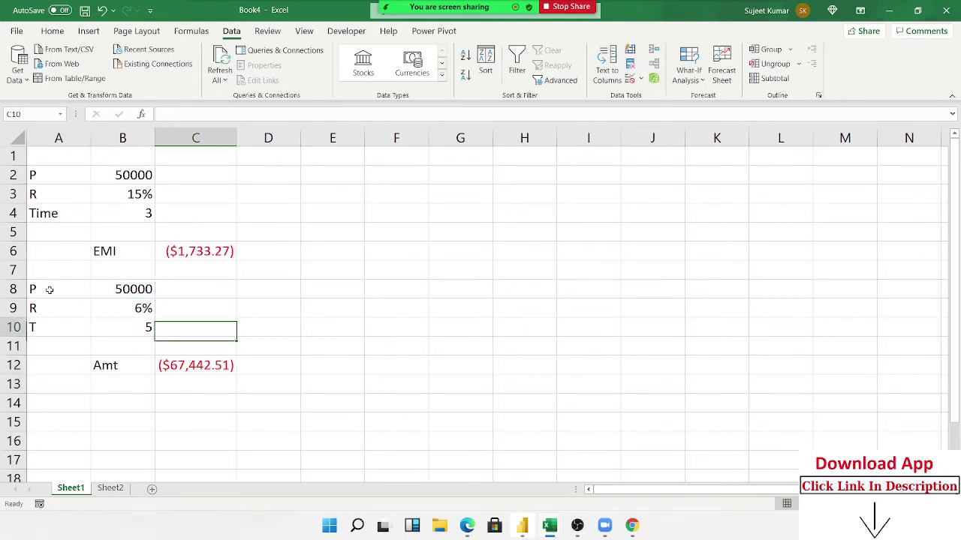
key(Up)
key(Up)
key(Up)
key(Down)
key(Down)
key(Down)
key(Left)
Enter EMI 2000 in row 14 and R 6% in row 15
key(Down)
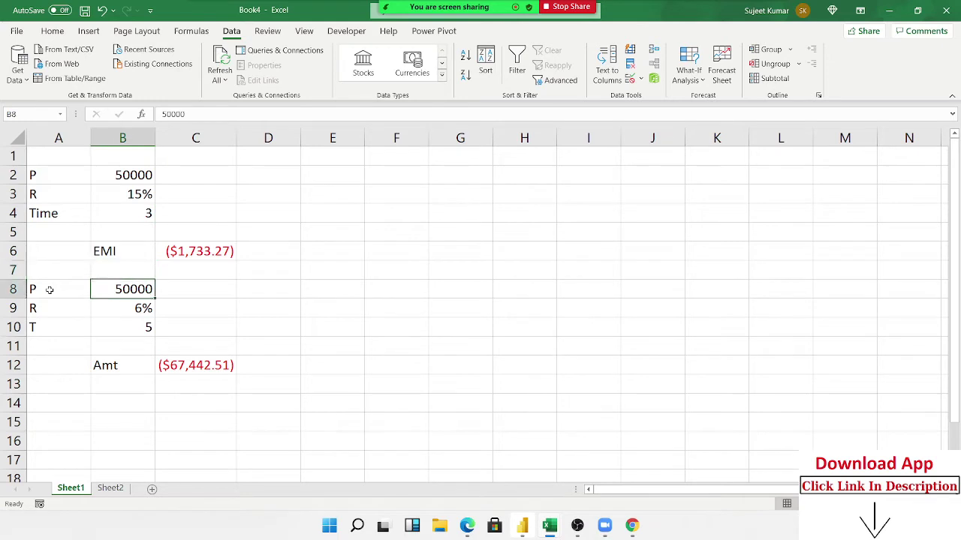
key(Down)
key(Down)
key(Down)
key(Down)
key(Down)
key(Down)
key(Left)
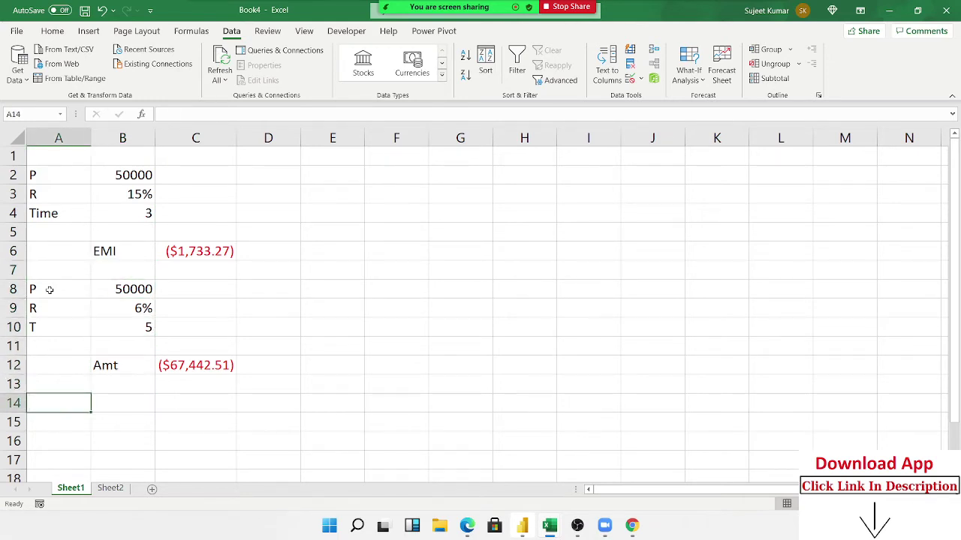
text(EMI)
key(Tab)
text(200)
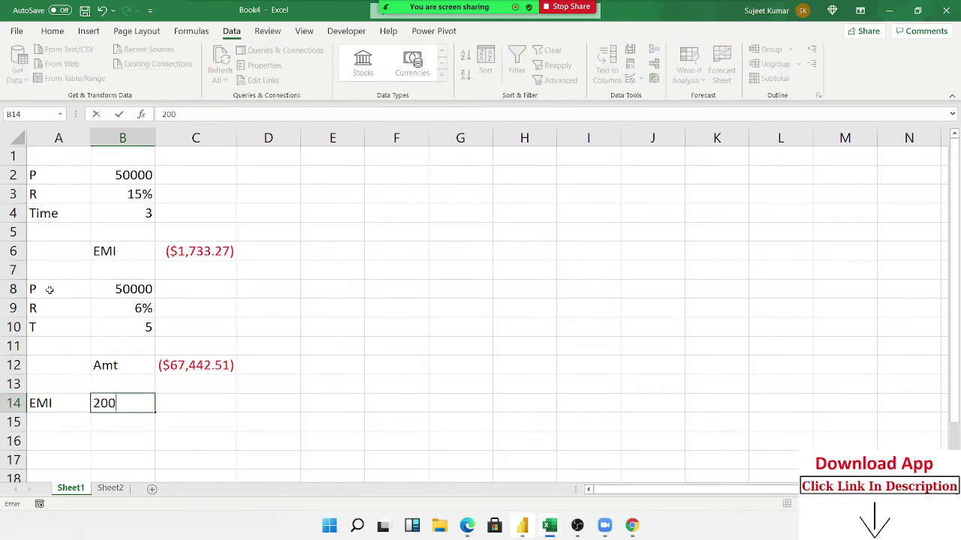
text(0)
key(Return)
text(R)
key(Tab)
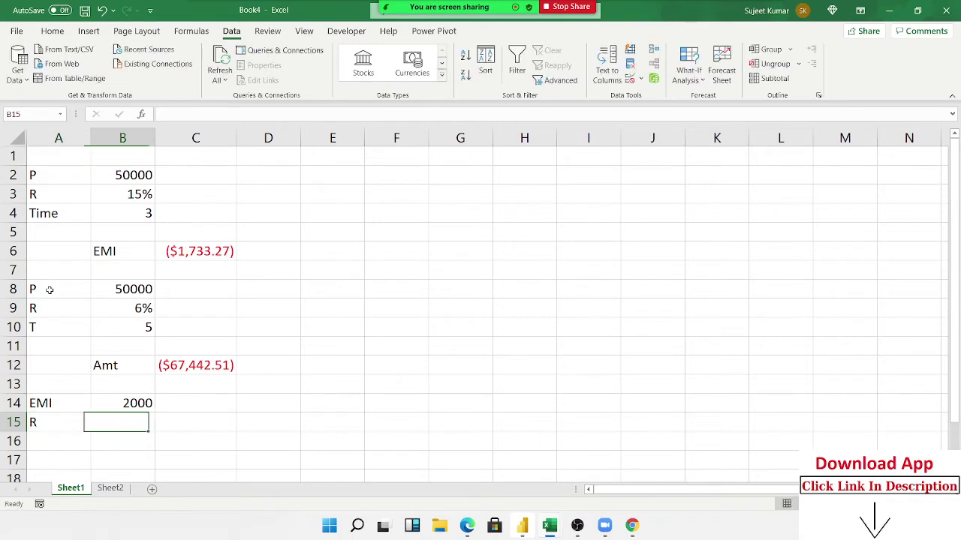
text(6%)
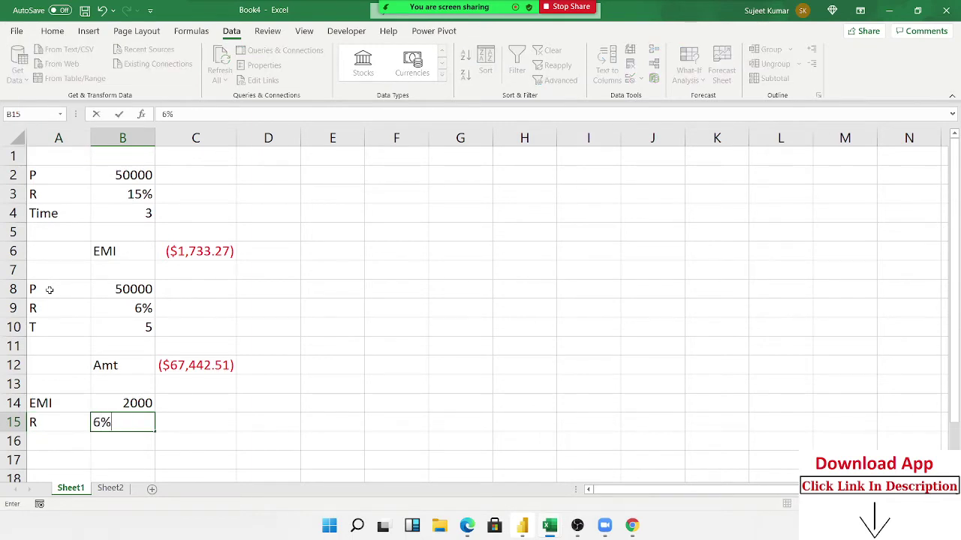
key(Return)
Enter Time 3 in row 16, correcting the mistyped A16 label
text(E)
key(BackSpace)
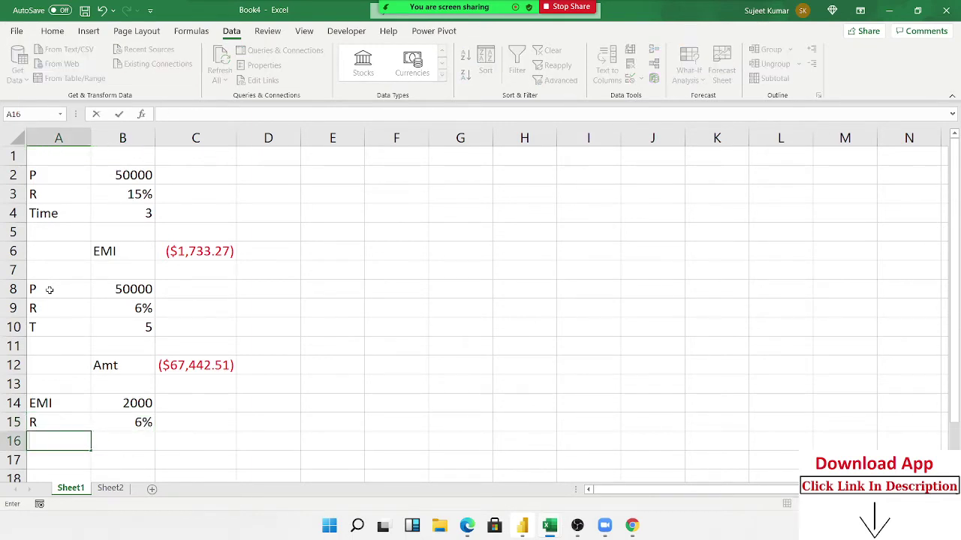
text(3)
key(Tab)
key(shift+Tab)
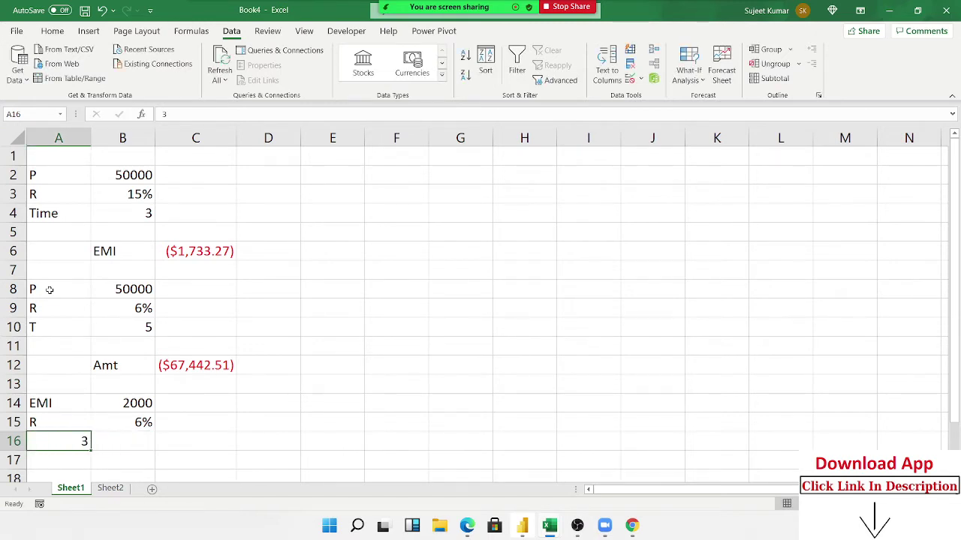
text(Tie\)
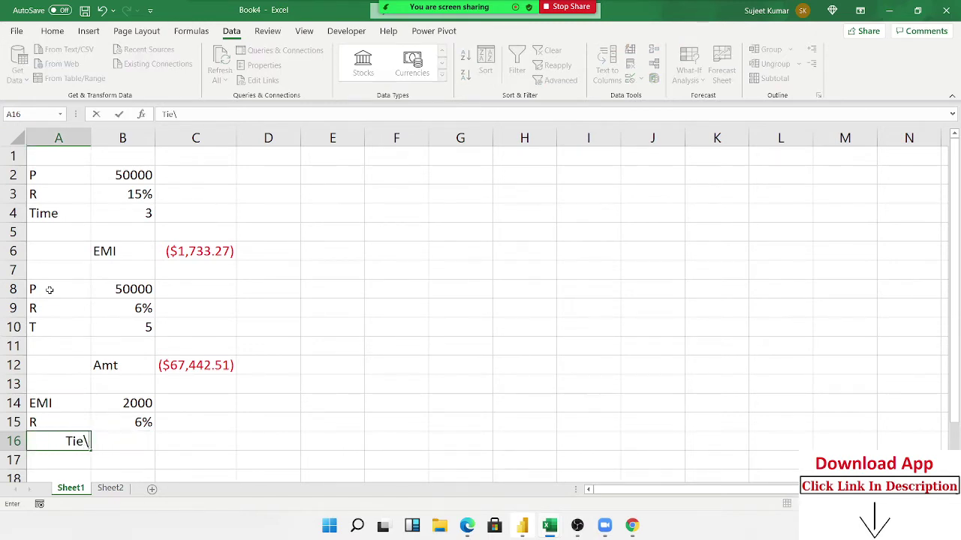
key(BackSpace)
text(me)
key(Tab)
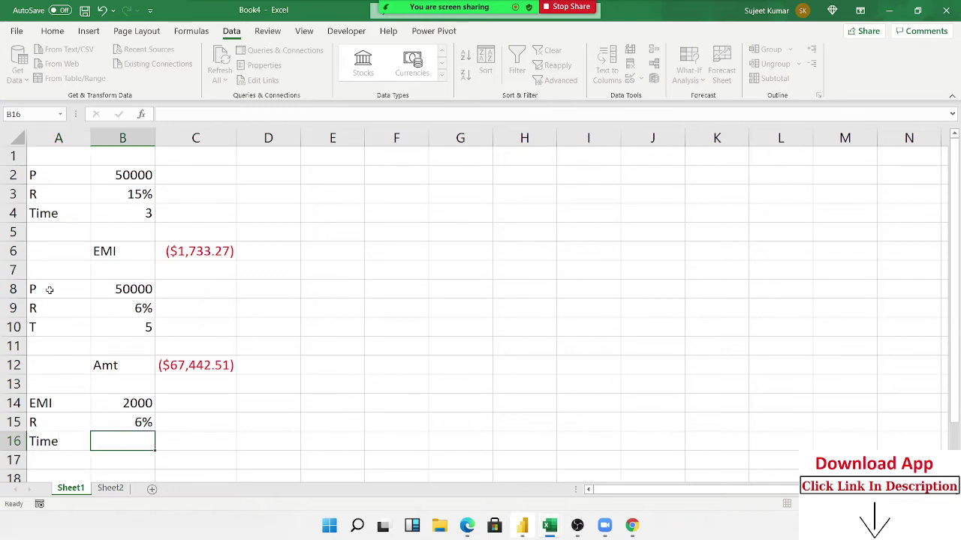
text(3)
key(Down)
scroll(50, 290, down, 1)
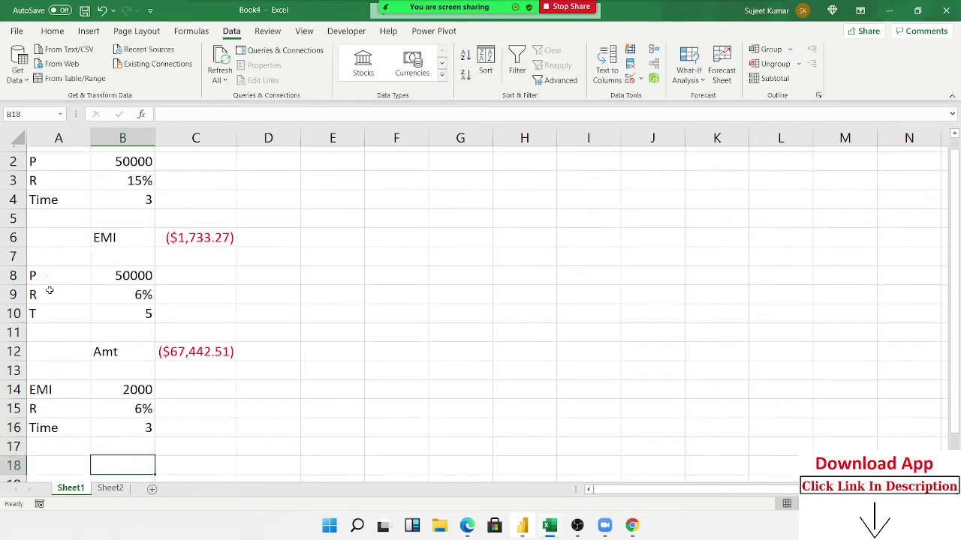
key(Up)
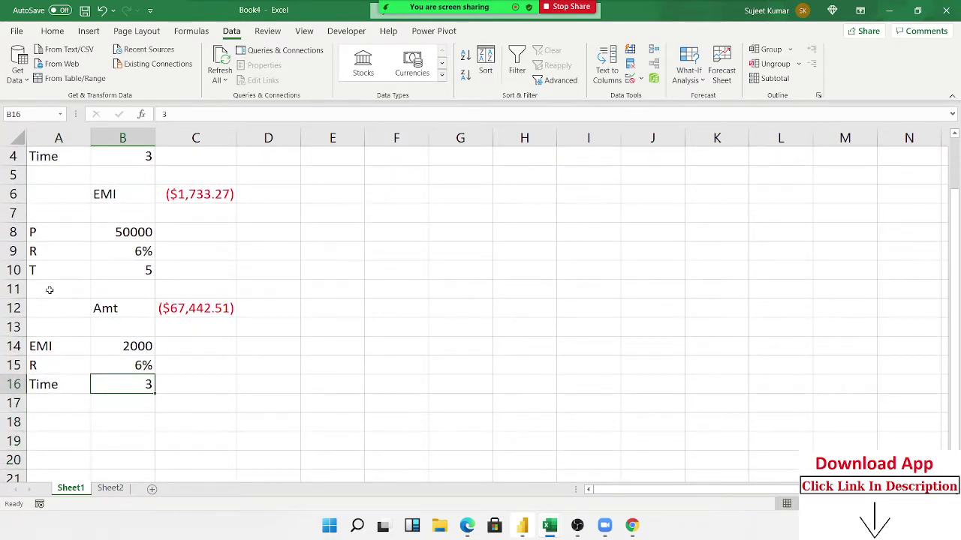
key(Down)
key(Right)
Enter =FV(B15/12,B16*12,B14) in C17, returning ($78,672.21)
text(=)
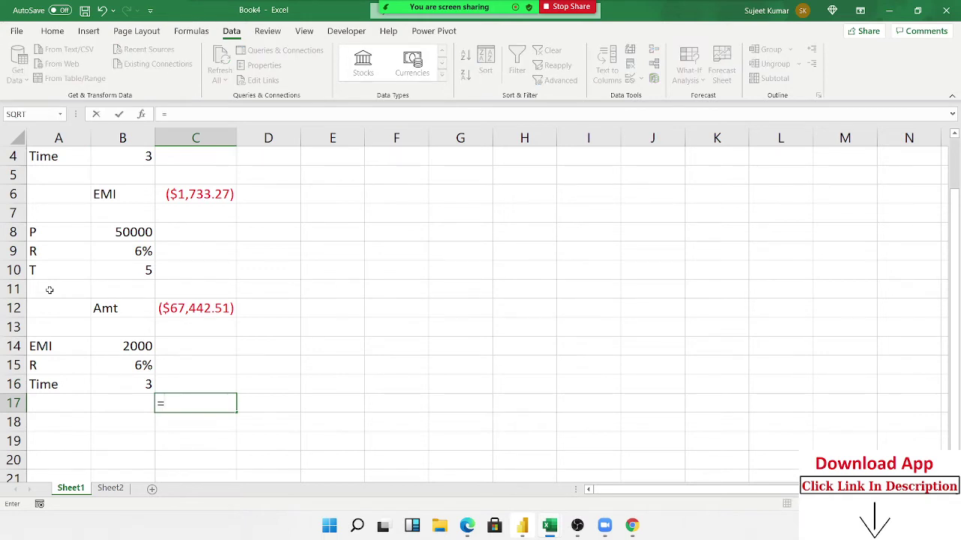
text(fv)
key(Tab)
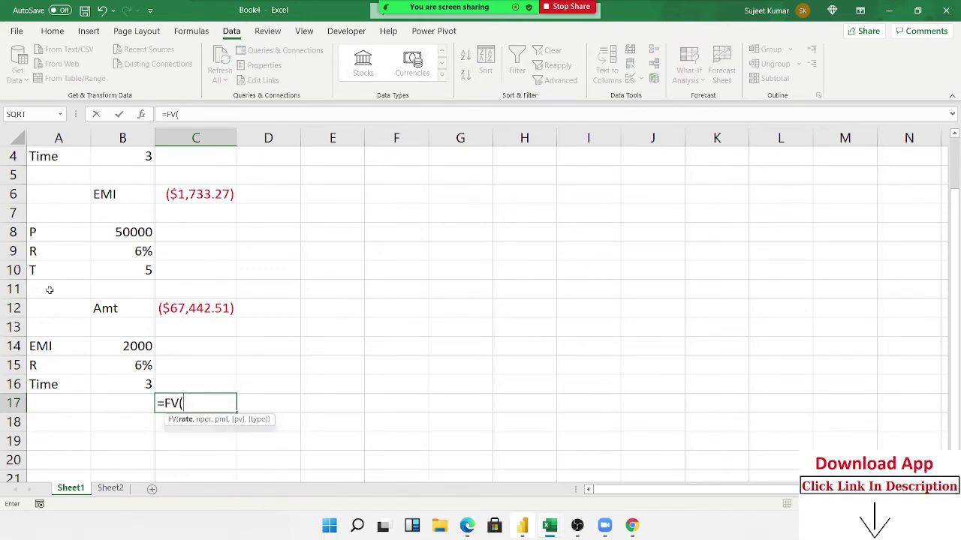
key(Up)
key(Up)
key(Up)
key(Left)
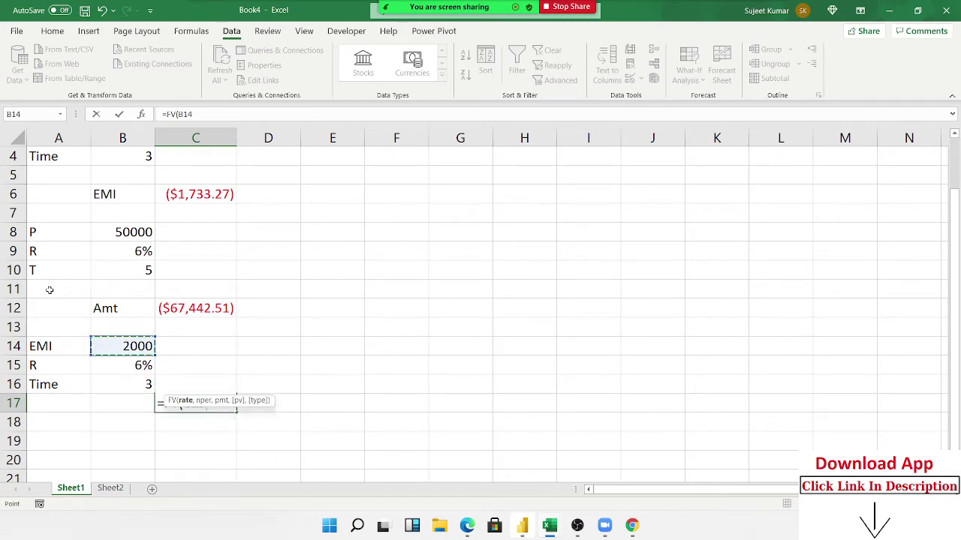
key(Down)
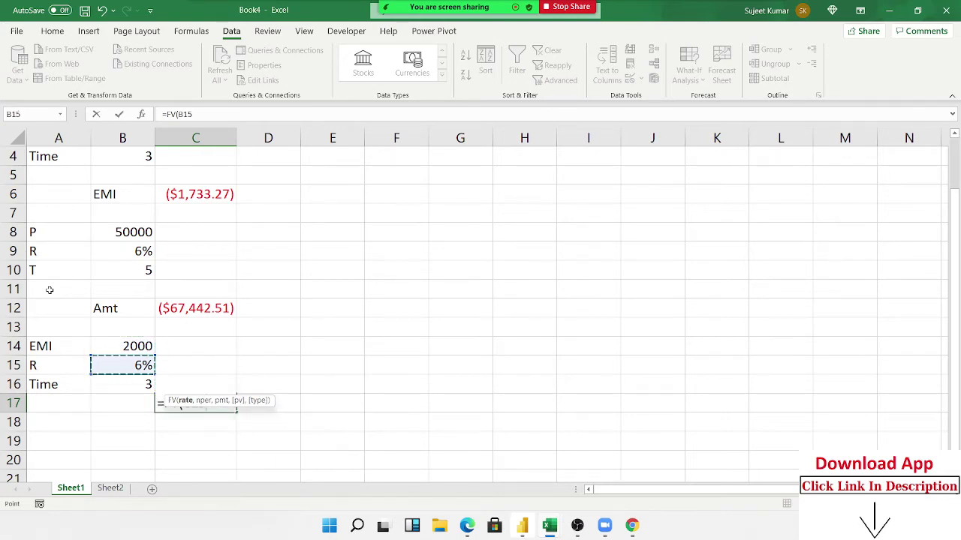
text(/12)
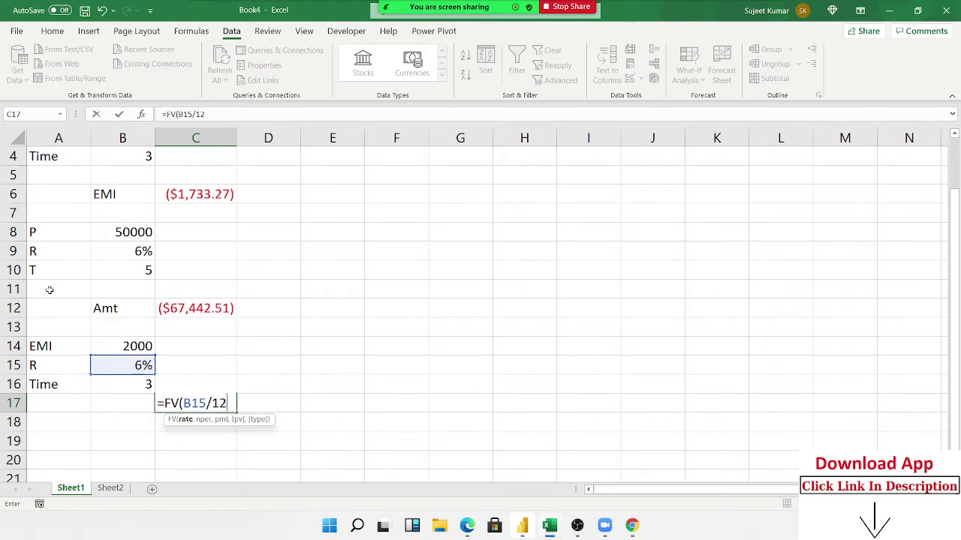
text(,)
key(Up)
key(Up)
key(Left)
key(Down)
text(*)
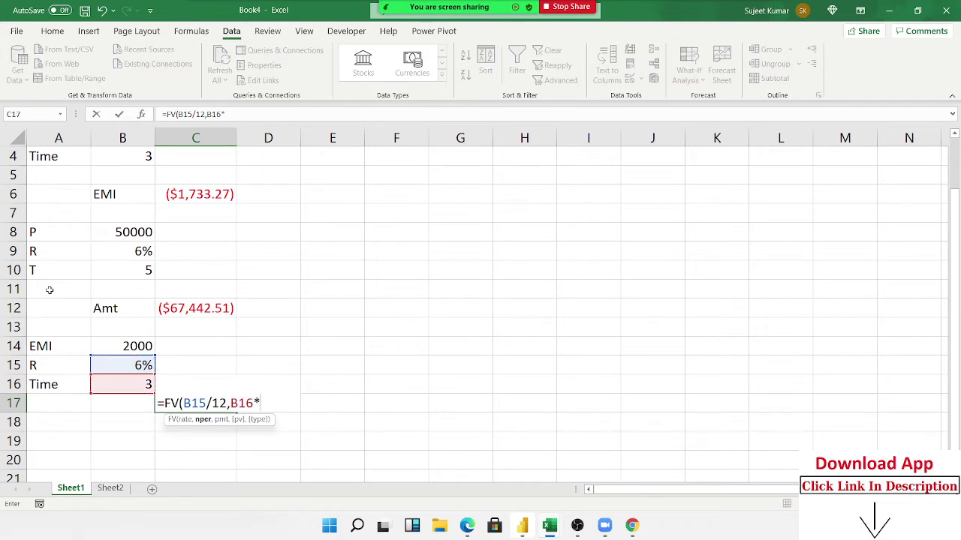
text(12,)
key(Up)
key(Up)
key(Up)
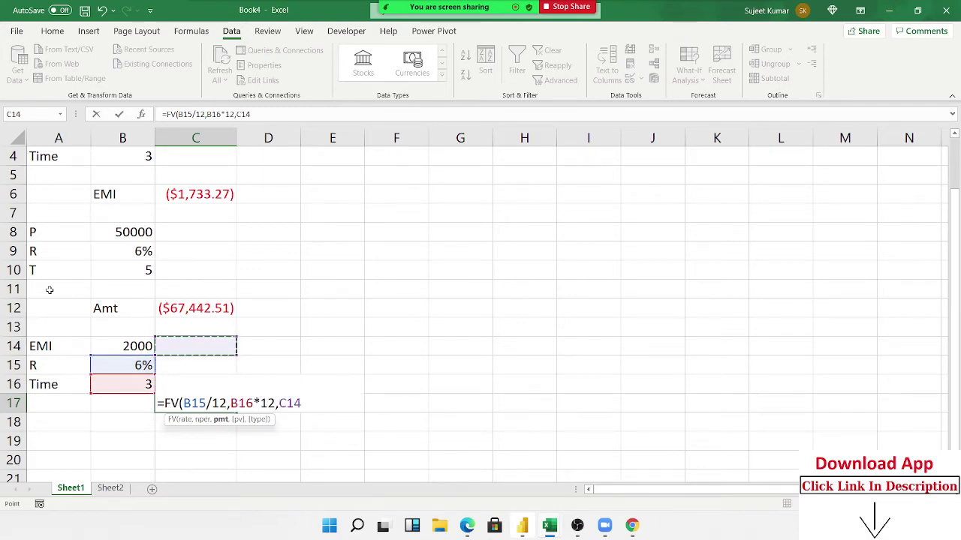
key(Left)
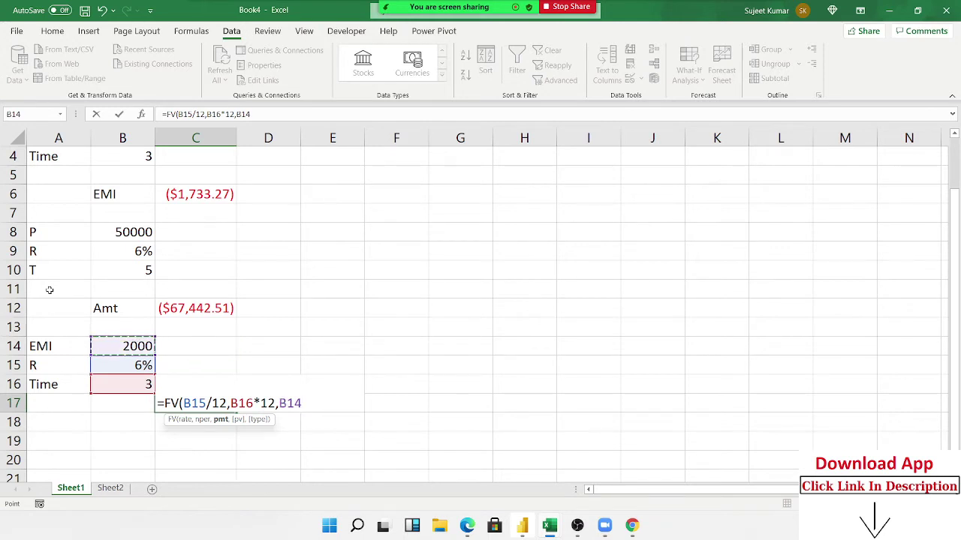
key(Return)
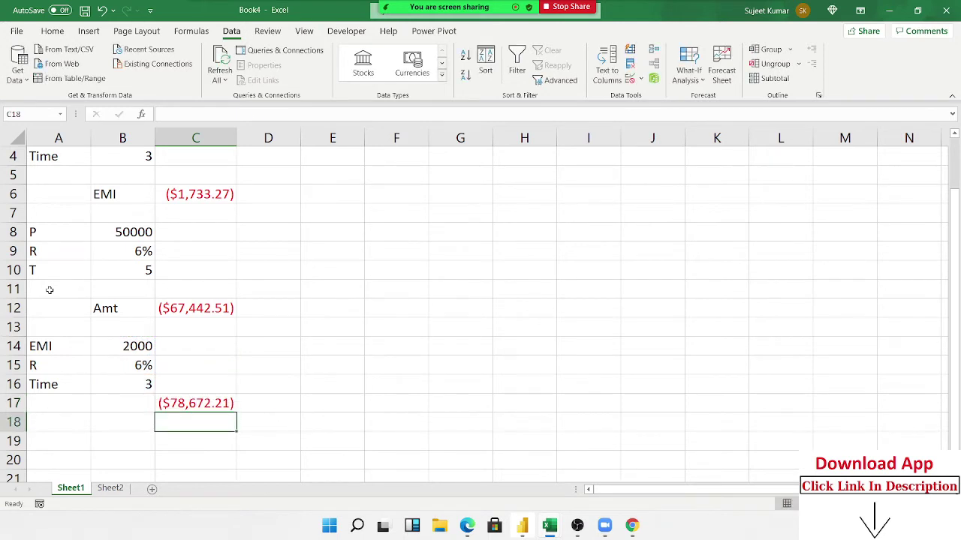
Compare C17's FV formula with the PMT formula in C6, leaving C6 unchanged
click(203, 401)
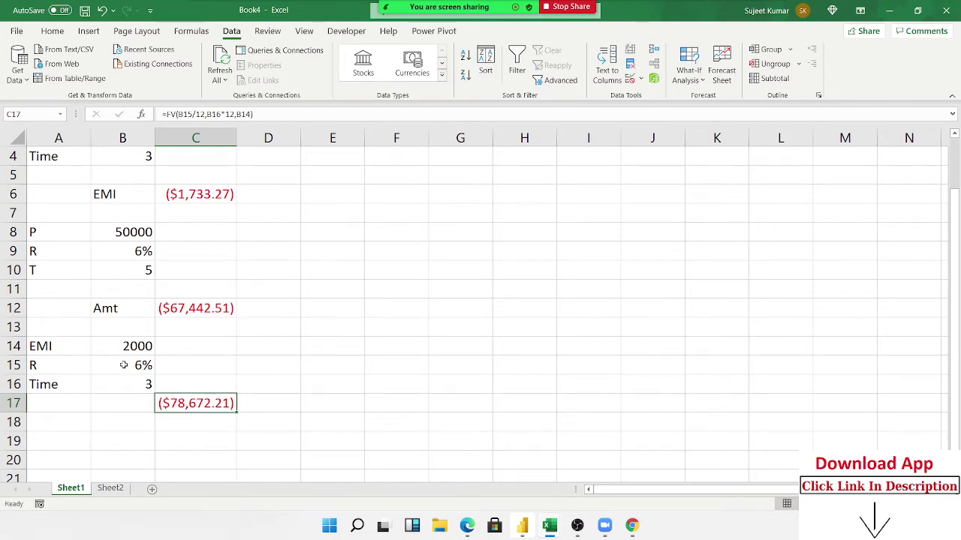
scroll(141, 352, up, 1)
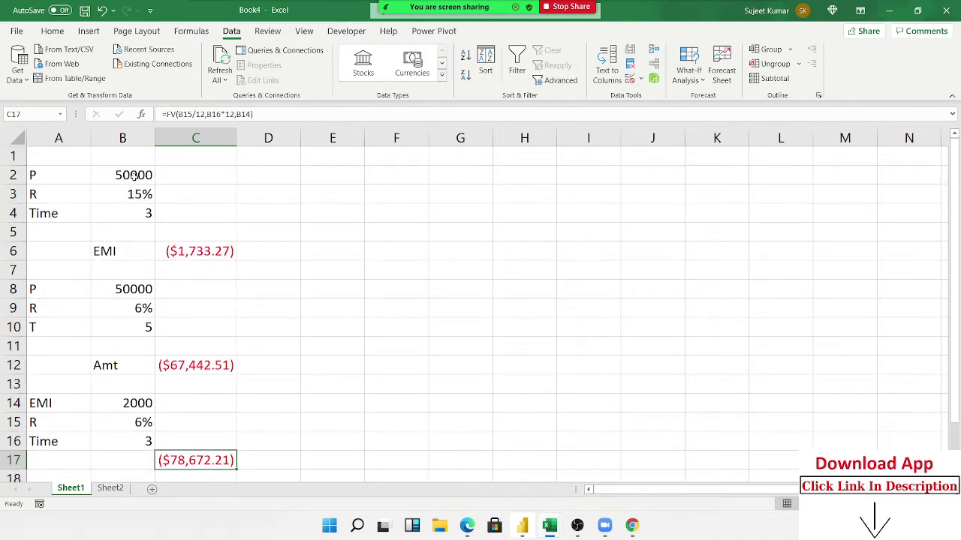
click(133, 176)
click(190, 250)
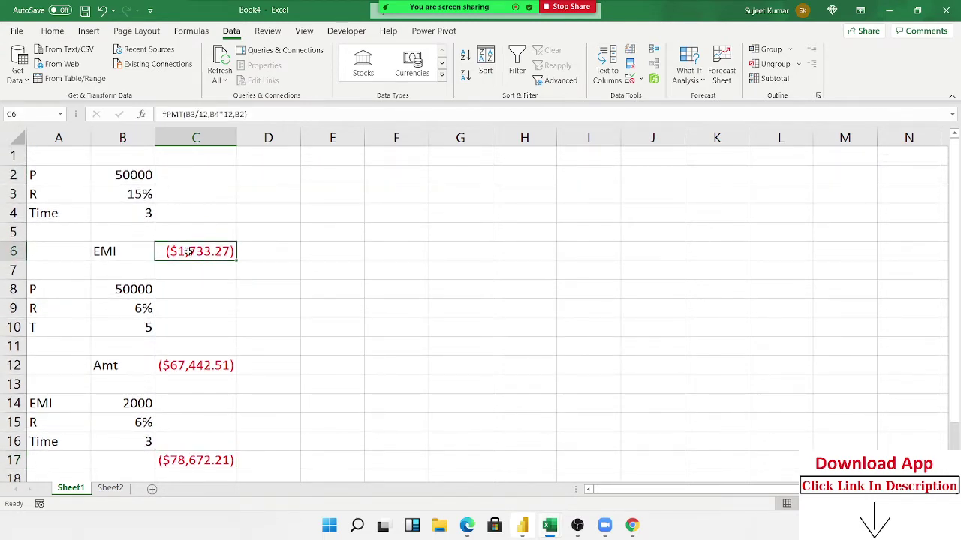
scroll(188, 285, down, 1)
click(131, 349)
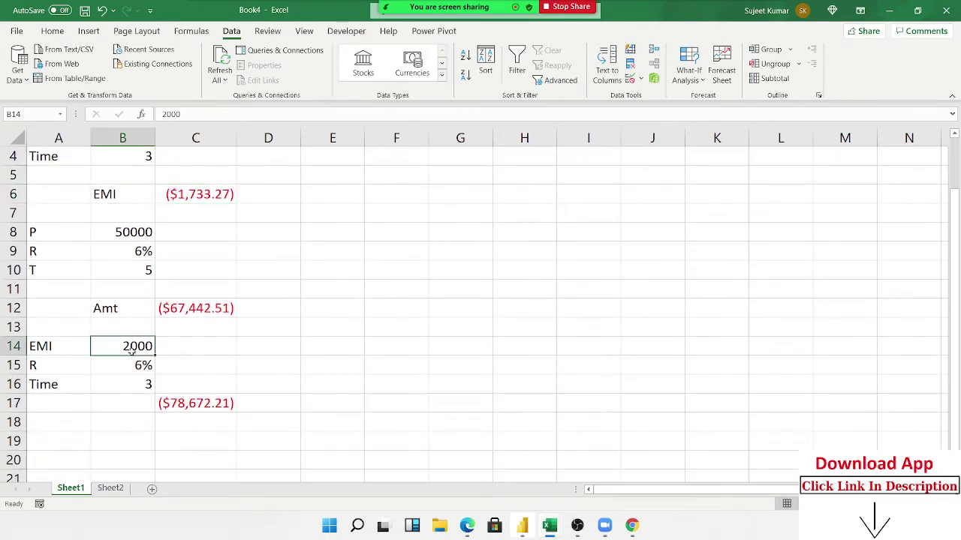
click(188, 404)
double_click(189, 196)
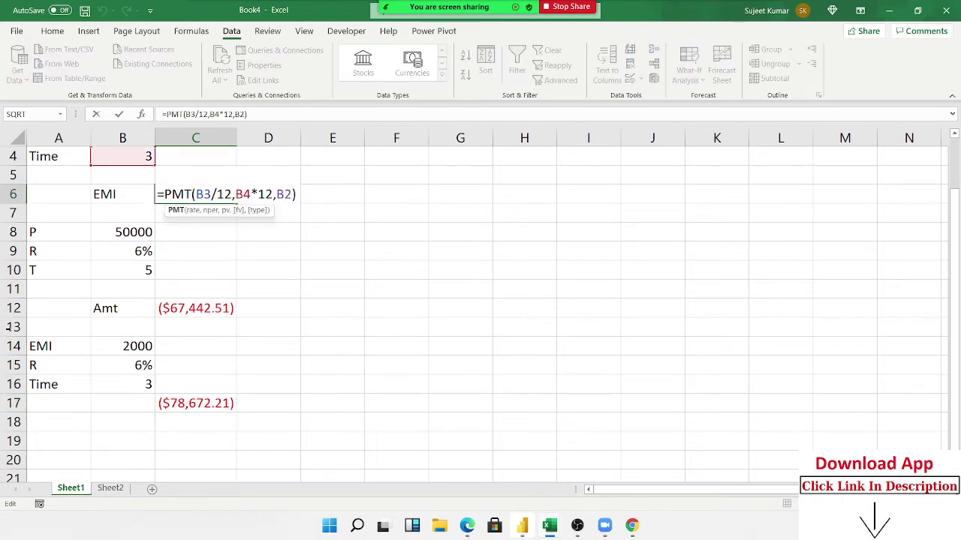
key(Return)
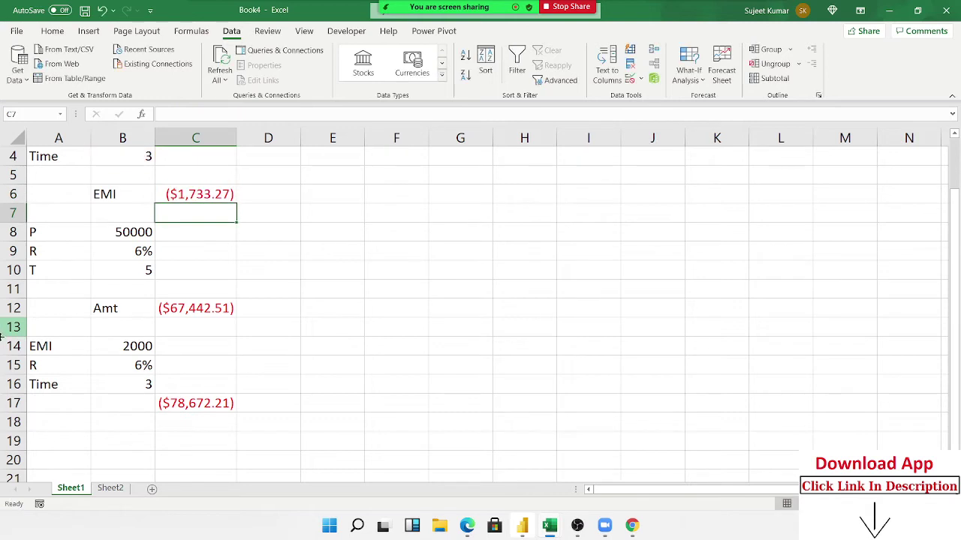
scroll(41, 383, down, 1)
Start a new block with Fv 65000 in row 19 and r 10% in row 20
click(53, 370)
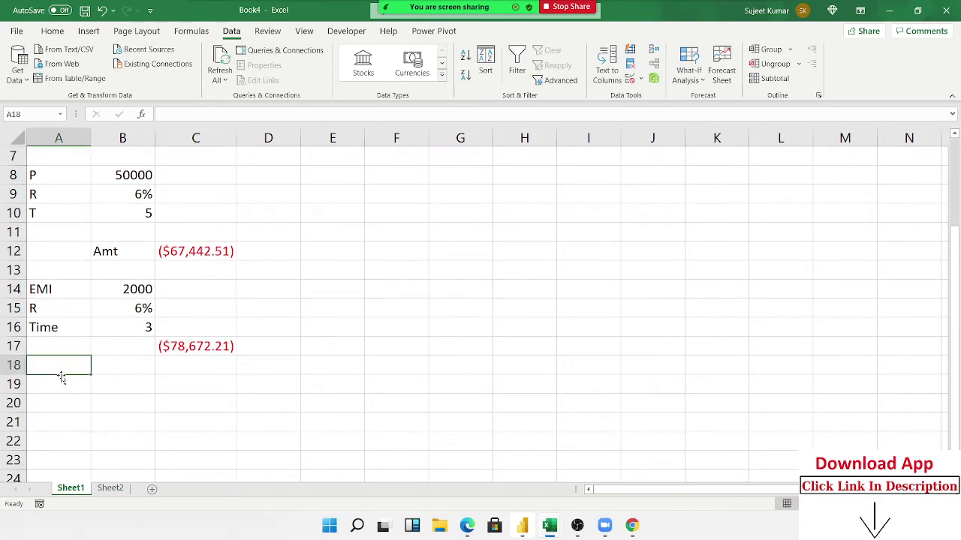
click(61, 378)
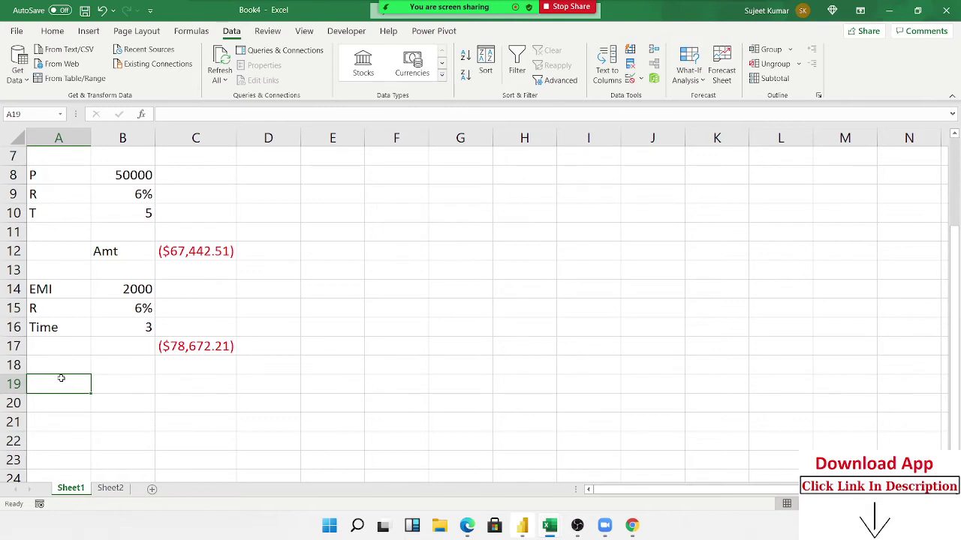
text(Fv)
key(Tab)
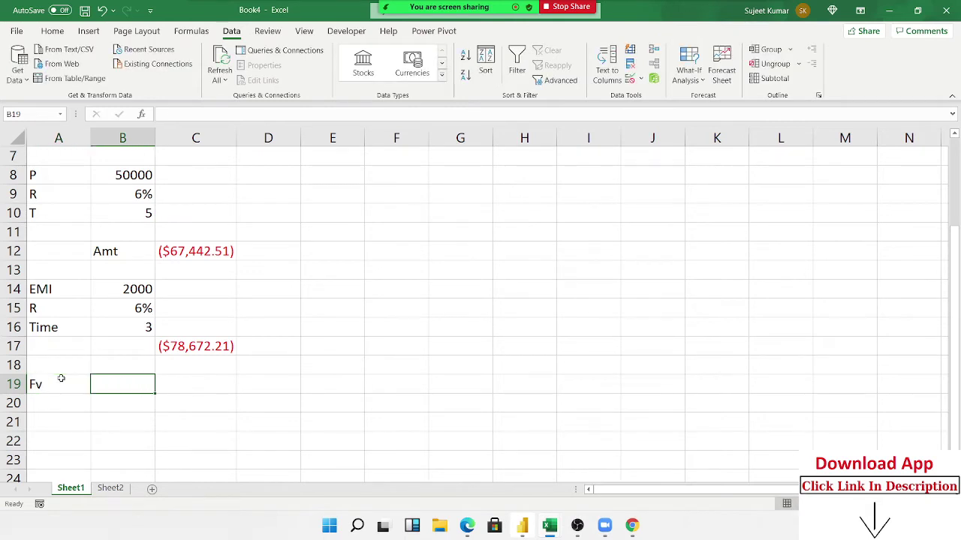
text(6)
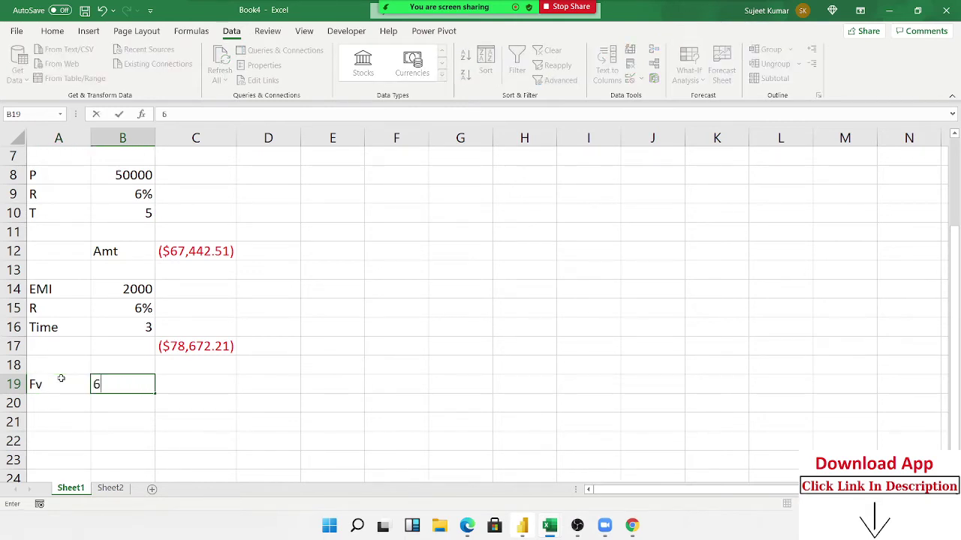
text(5000)
key(Return)
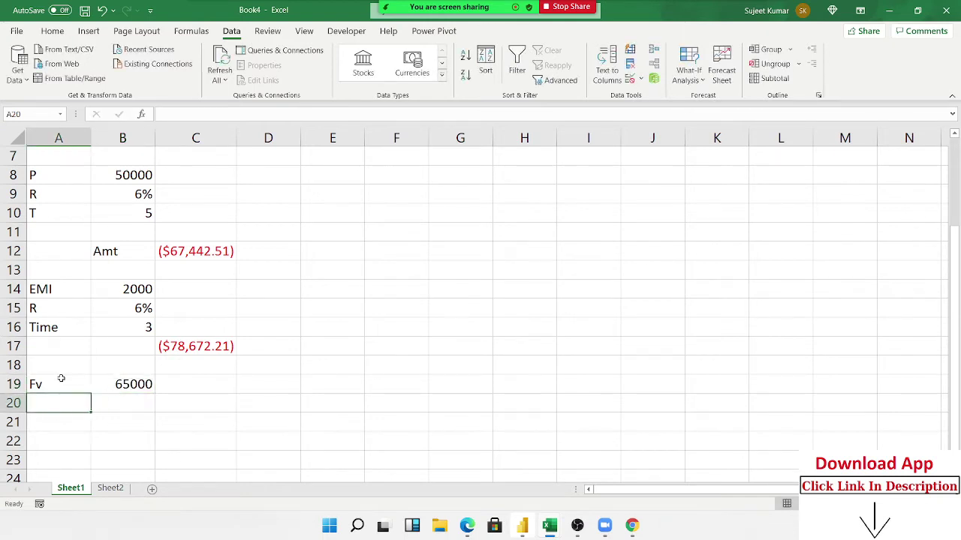
text(r)
key(Tab)
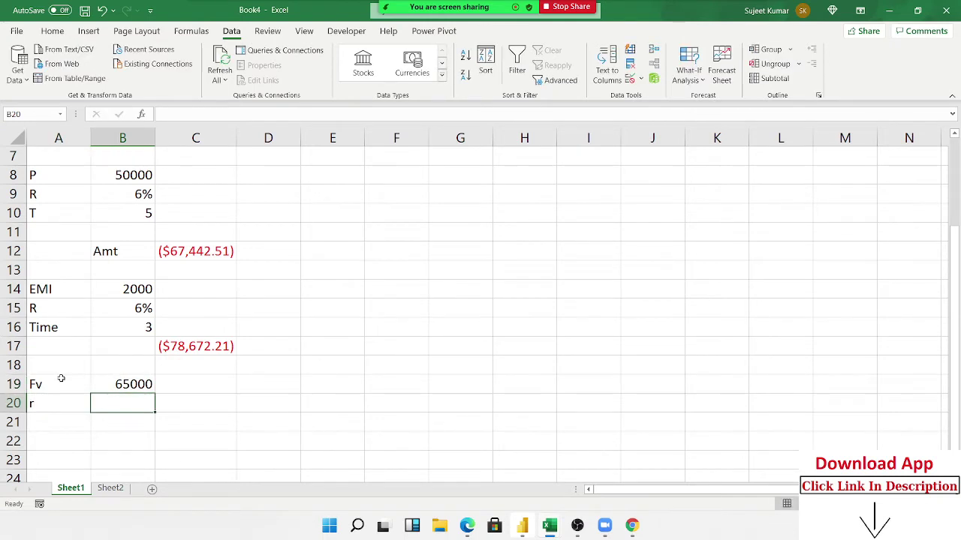
text(10%)
key(Return)
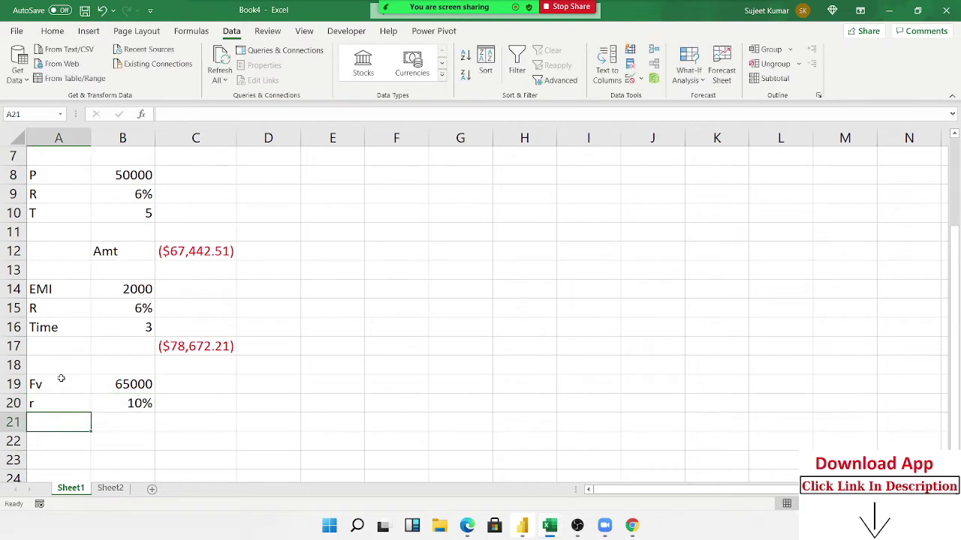
Enter T 5 in row 21 and an EMI label in B23, checking the 50000 principal in B2
text(T)
key(Tab)
text(5)
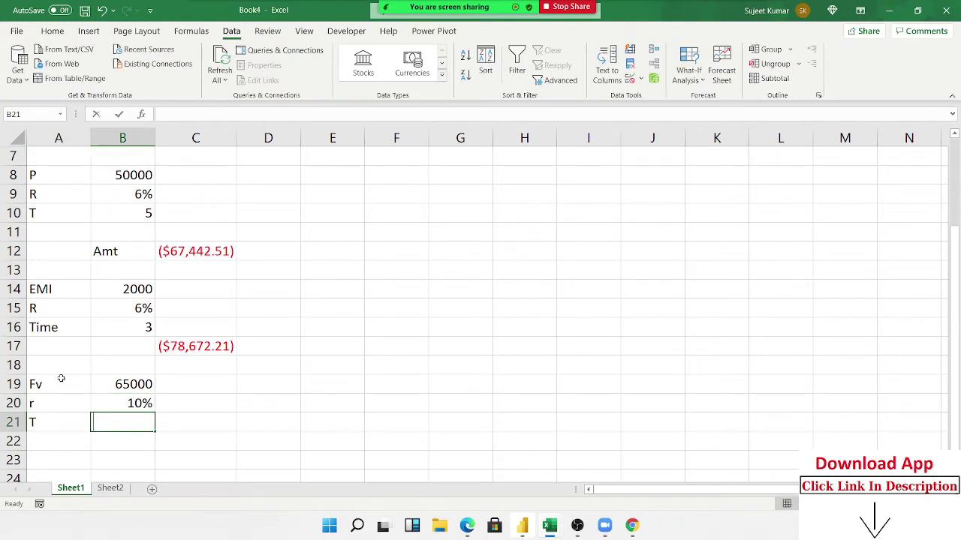
key(Down)
key(Down)
text(E)
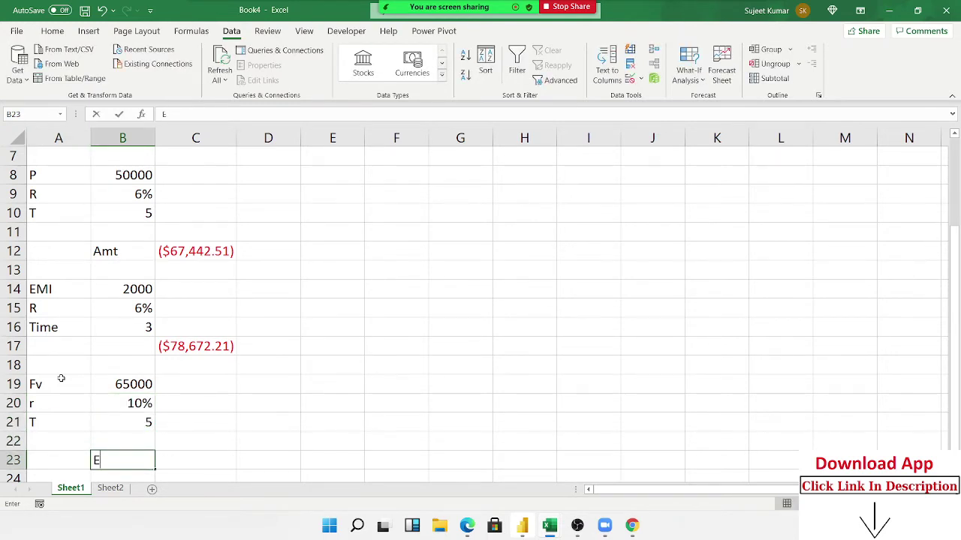
text(MI)
key(Tab)
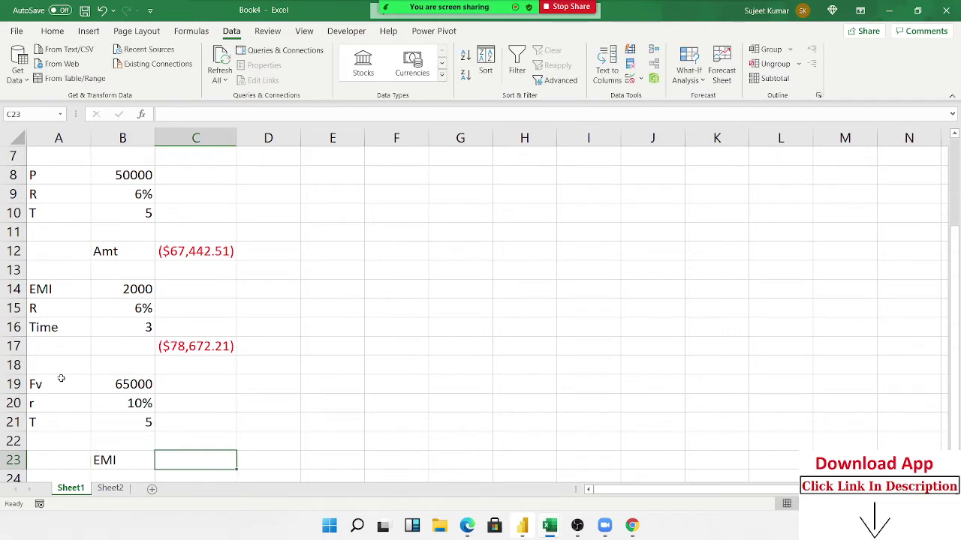
scroll(101, 241, up, 1)
scroll(120, 206, up, 1)
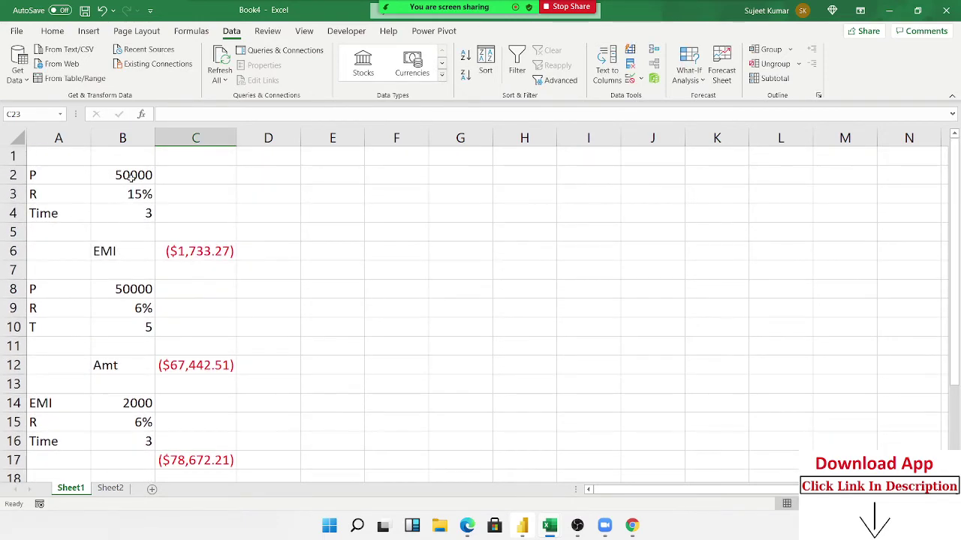
click(131, 176)
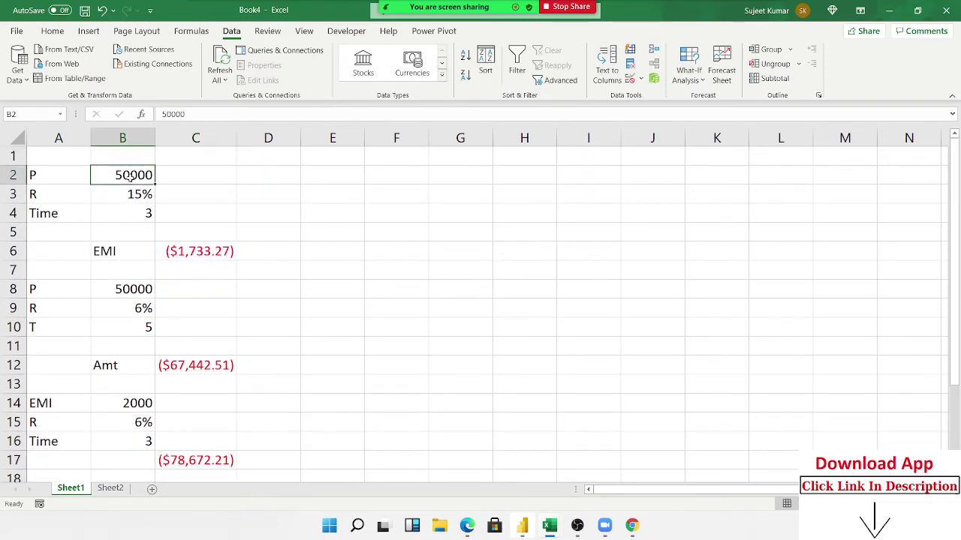
scroll(113, 195, down, 2)
scroll(111, 210, down, 2)
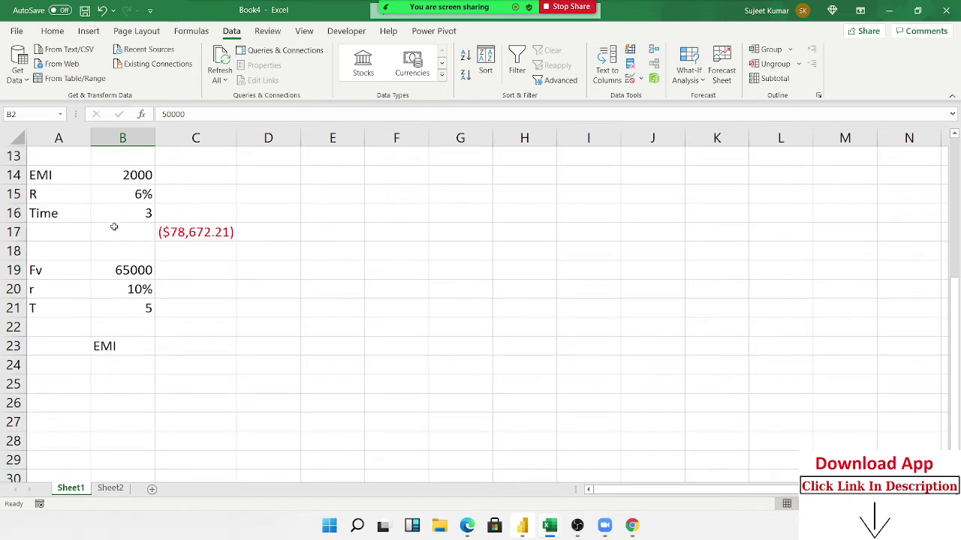
click(134, 340)
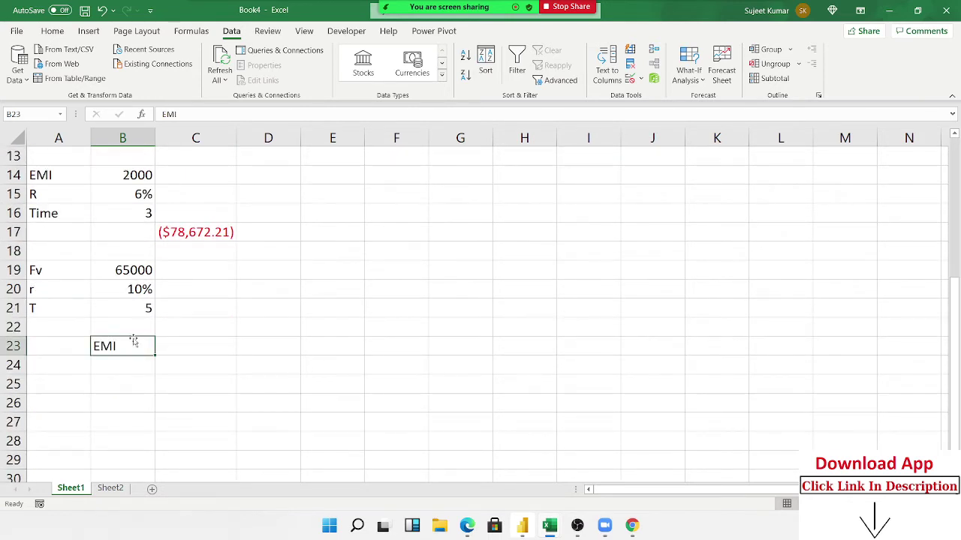
click(168, 341)
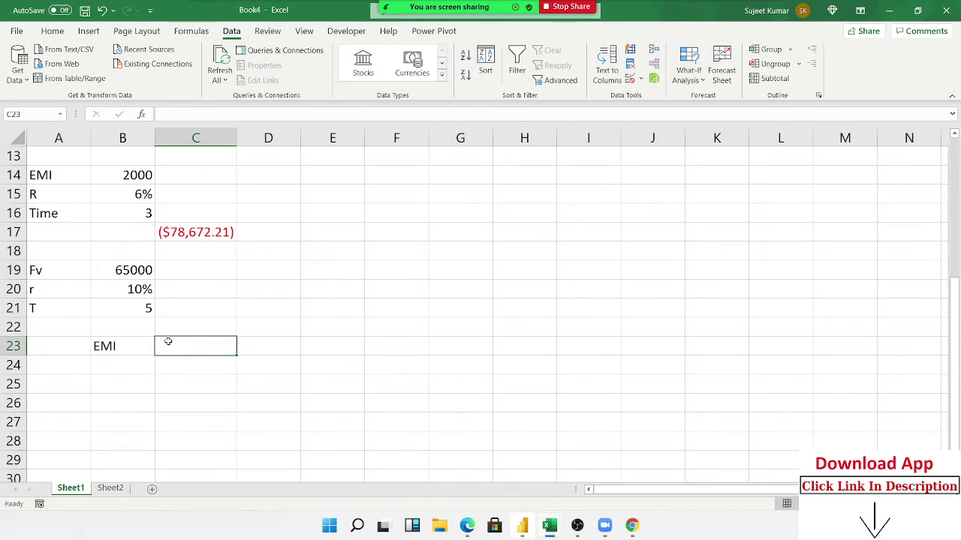
Start =PMT(B20/12,B21*12, in C23 by clicking the rate and term cells
text(=)
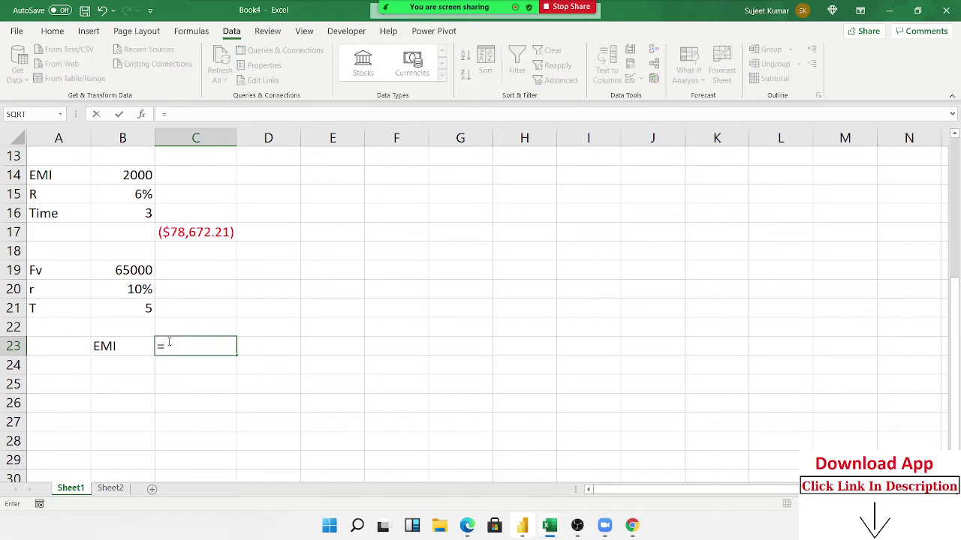
text(e\)
key(BackSpace)
key(BackSpace)
text(p)
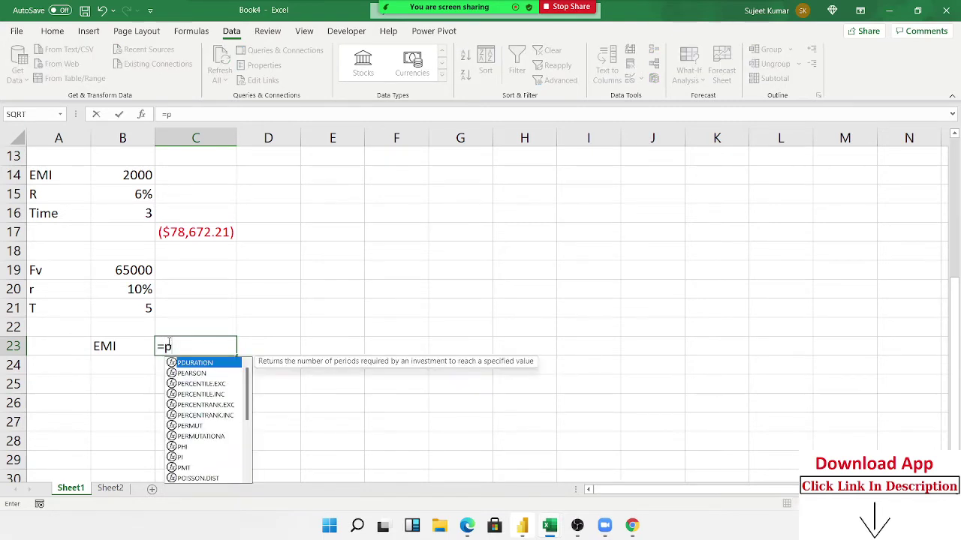
text(mt)
key(Tab)
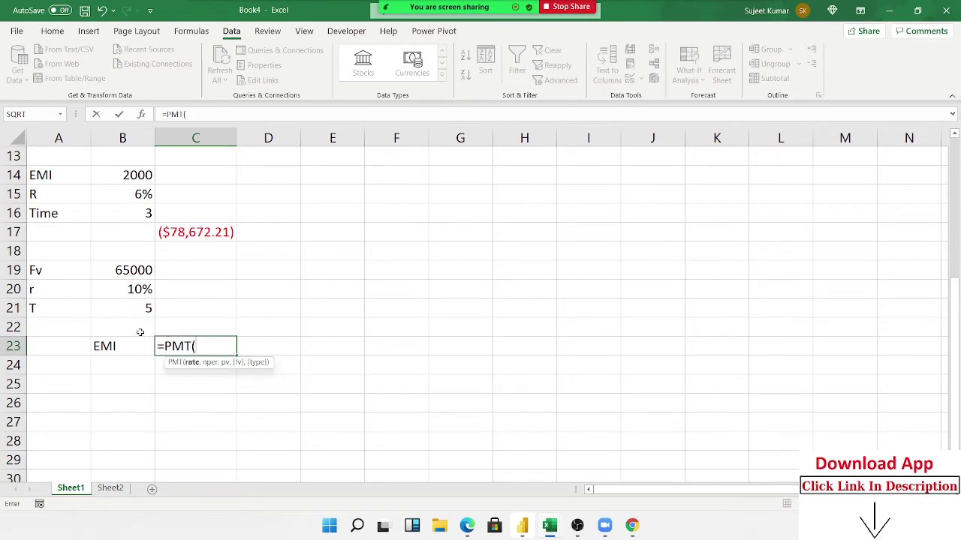
click(128, 289)
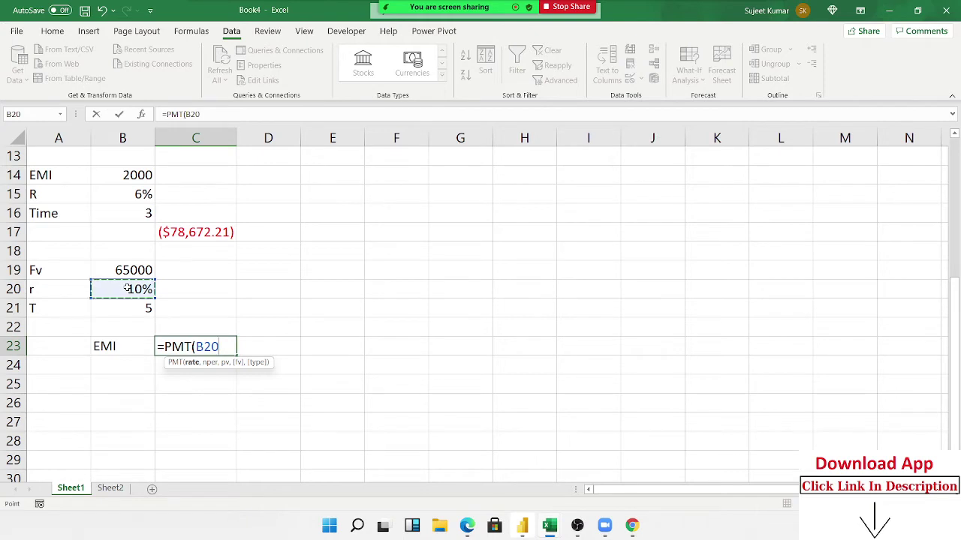
text(/12,)
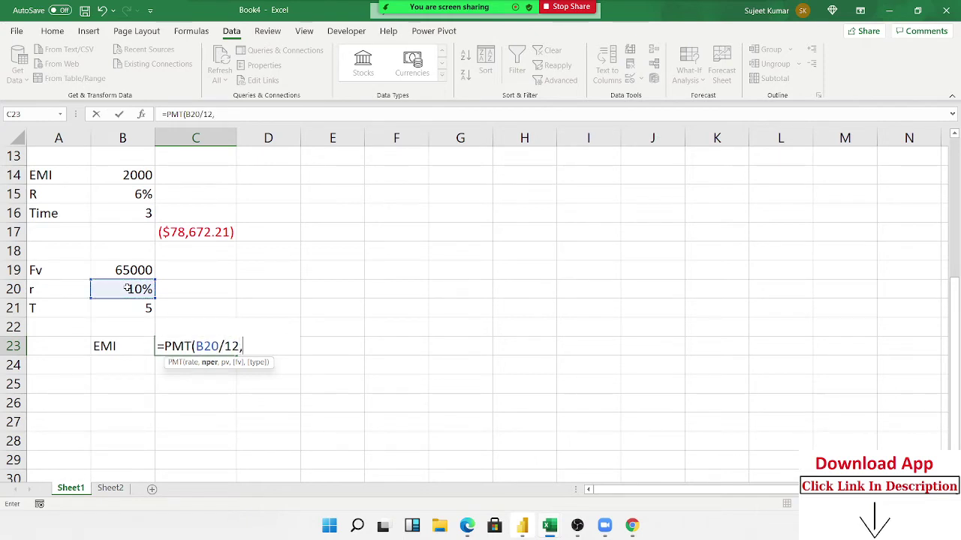
click(123, 310)
text(*)
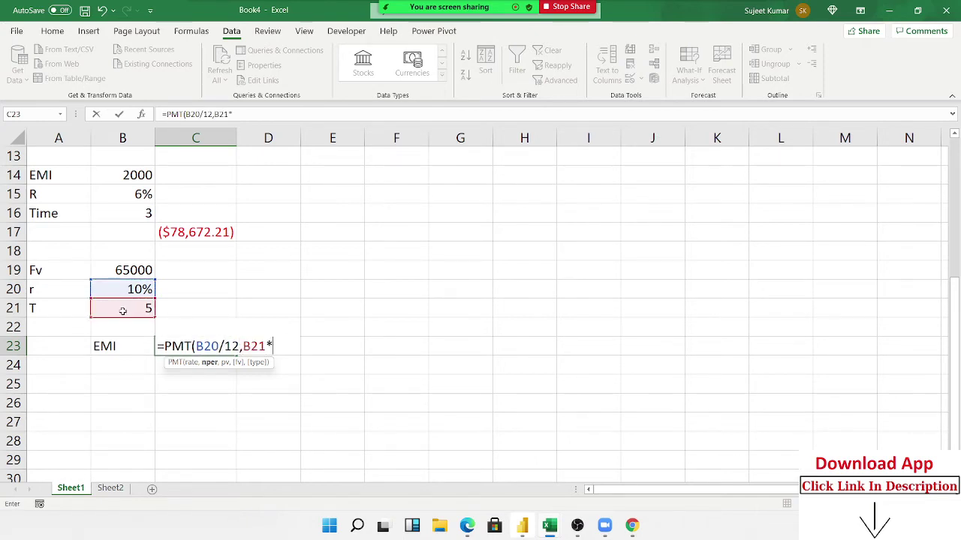
text(12)
text(,)
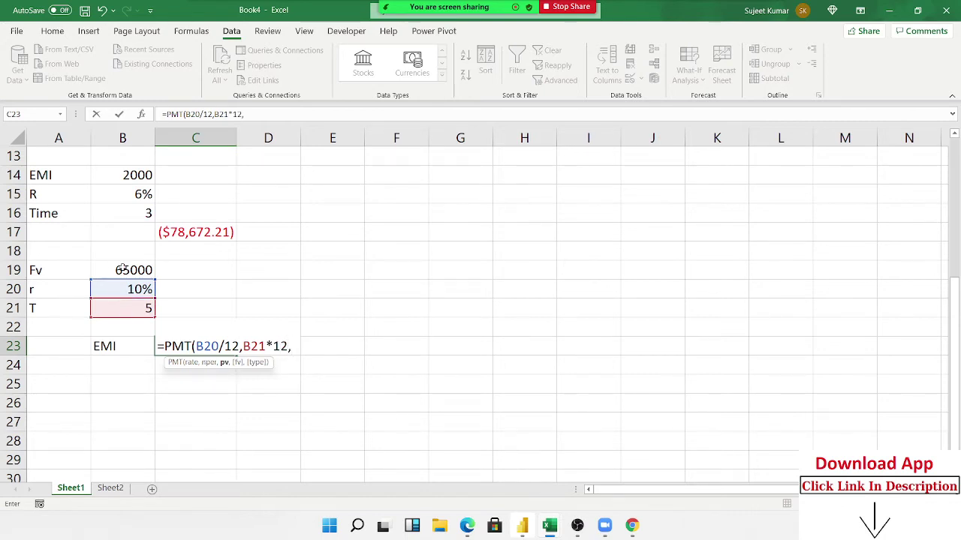
Put Fv B19 in the future value argument and commit, giving ($839.39)
click(122, 270)
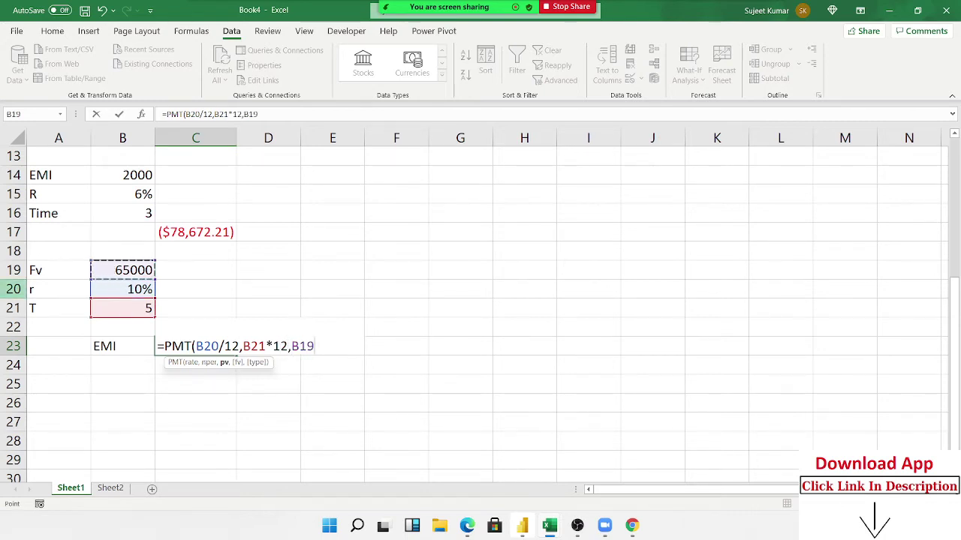
key(BackSpace)
key(BackSpace)
key(BackSpace)
text(,)
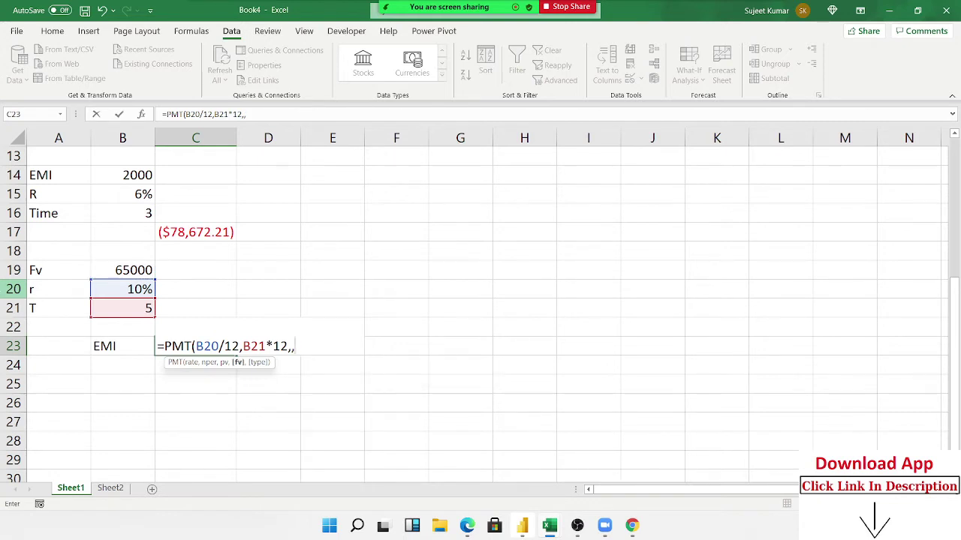
click(132, 270)
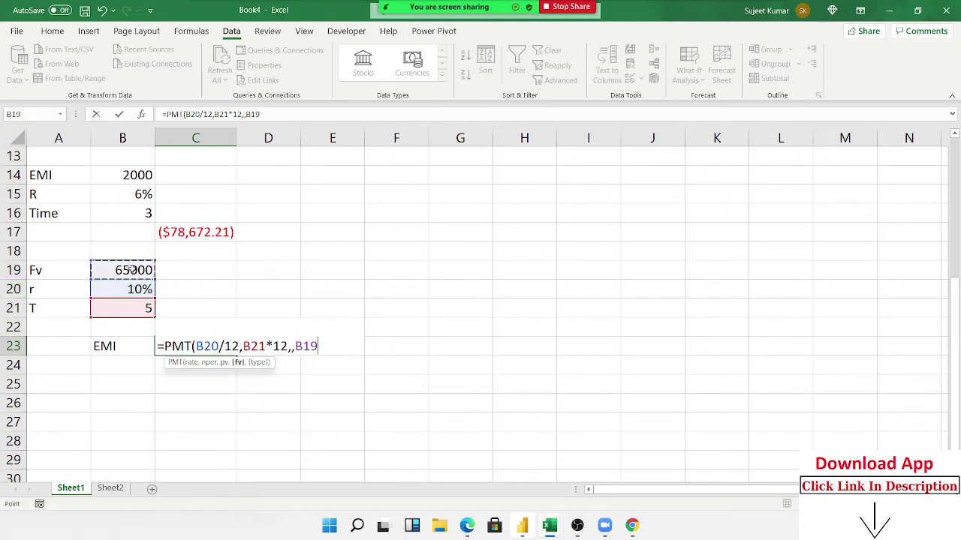
key(Return)
key(Up)
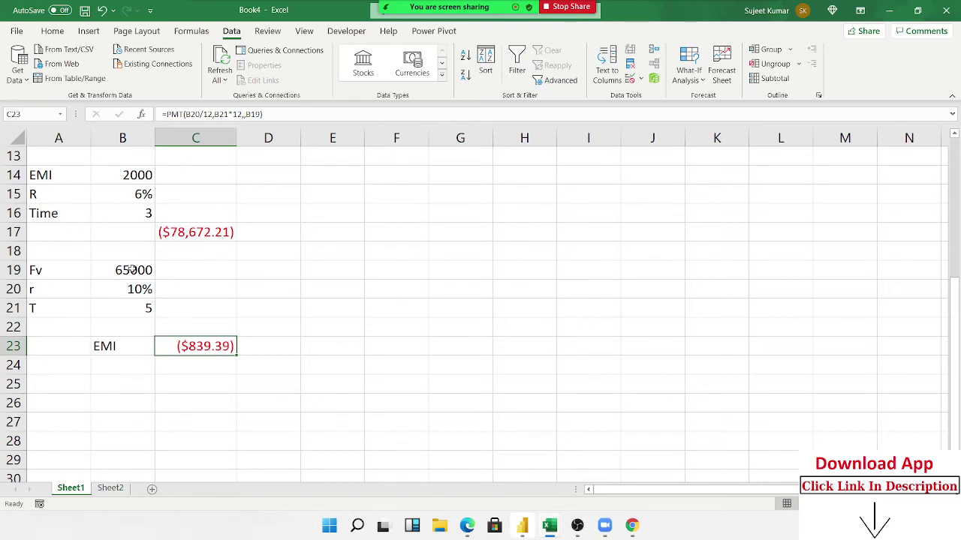
Change rate r in B20 to 6%, briefly trying 5%, so C23 shows ($931.63)
key(Up)
key(Up)
key(Up)
key(Left)
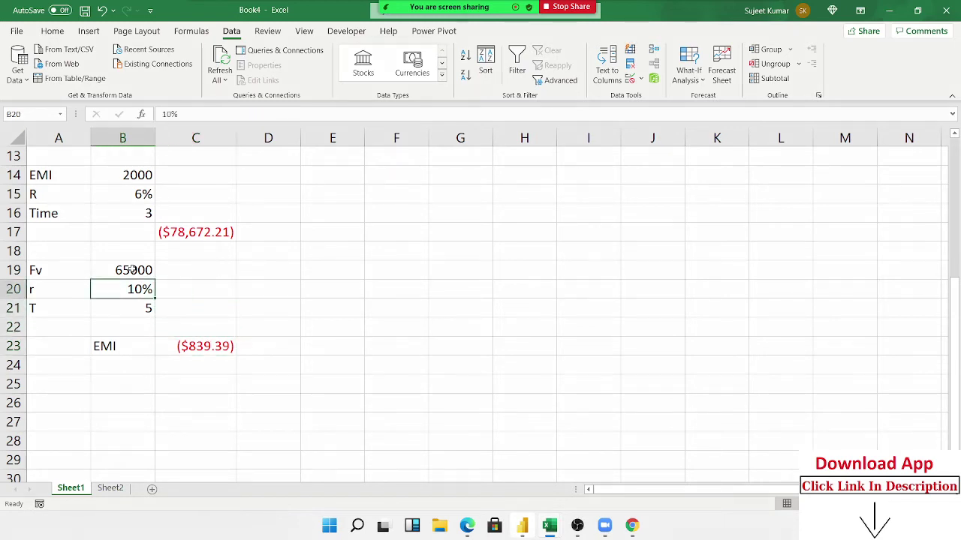
text(6)
key(Return)
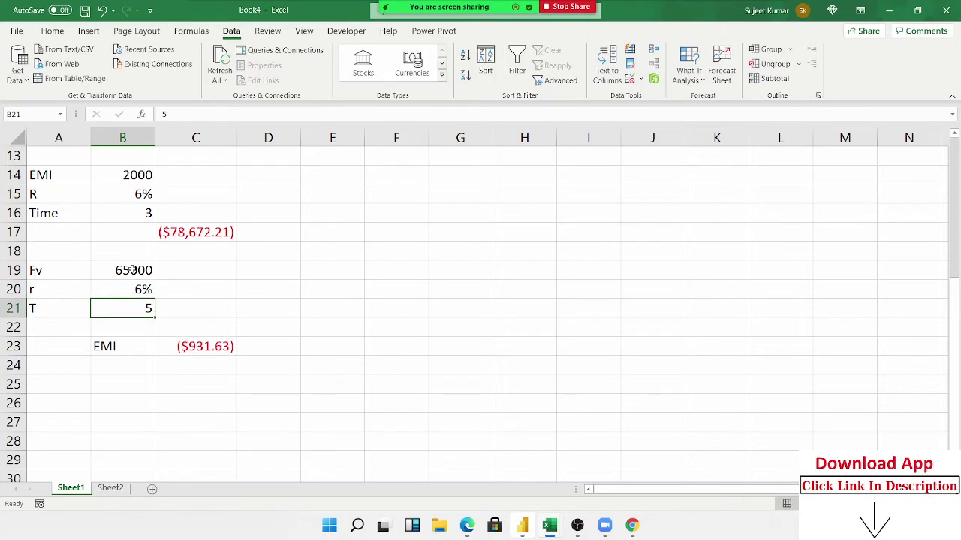
key(Up)
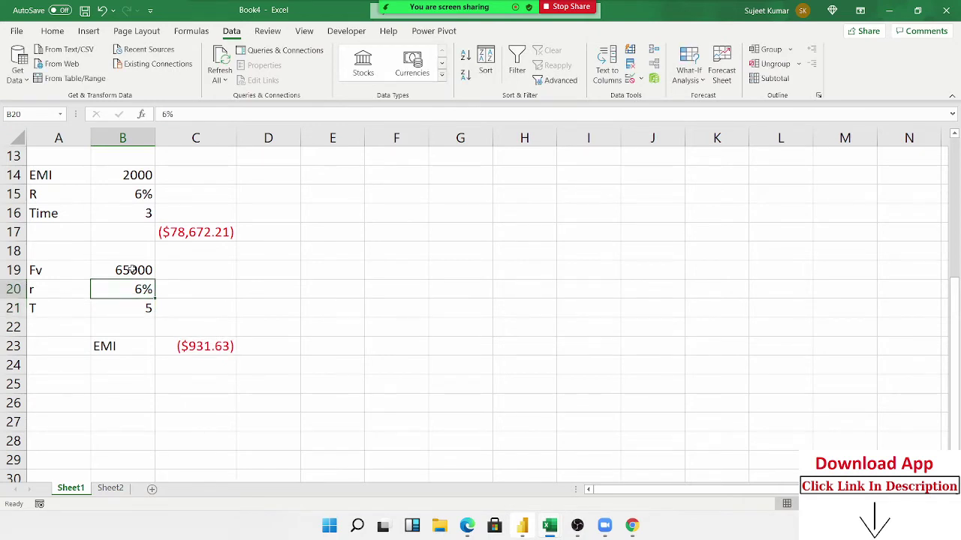
text(5)
key(Return)
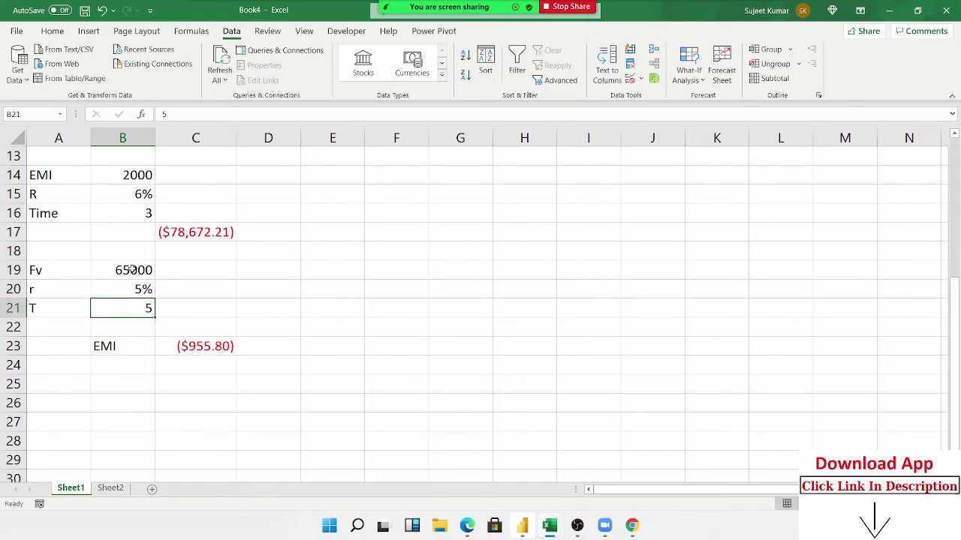
key(Up)
text(6)
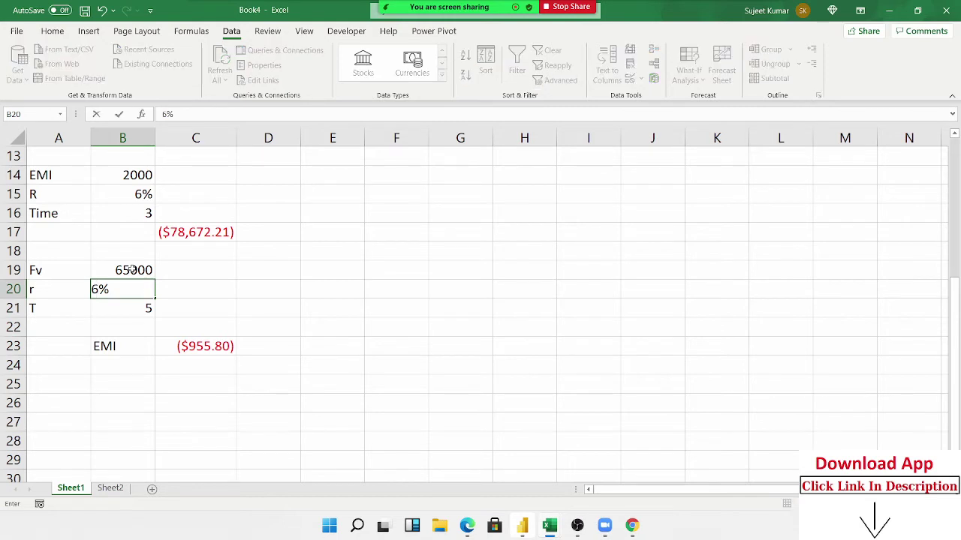
key(Return)
key(Down)
key(Down)
key(Right)
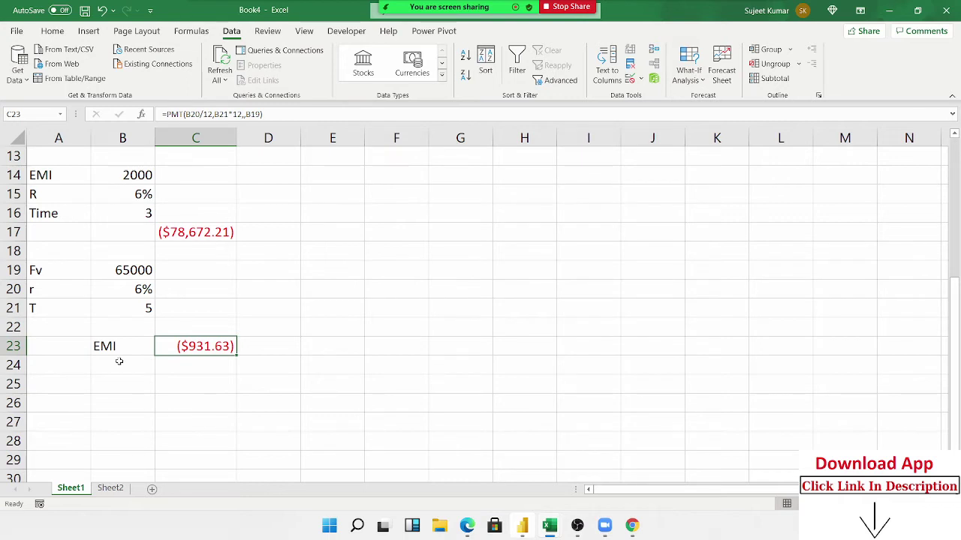
Check the 65000 future value in B19 and label B24 as PV
click(129, 272)
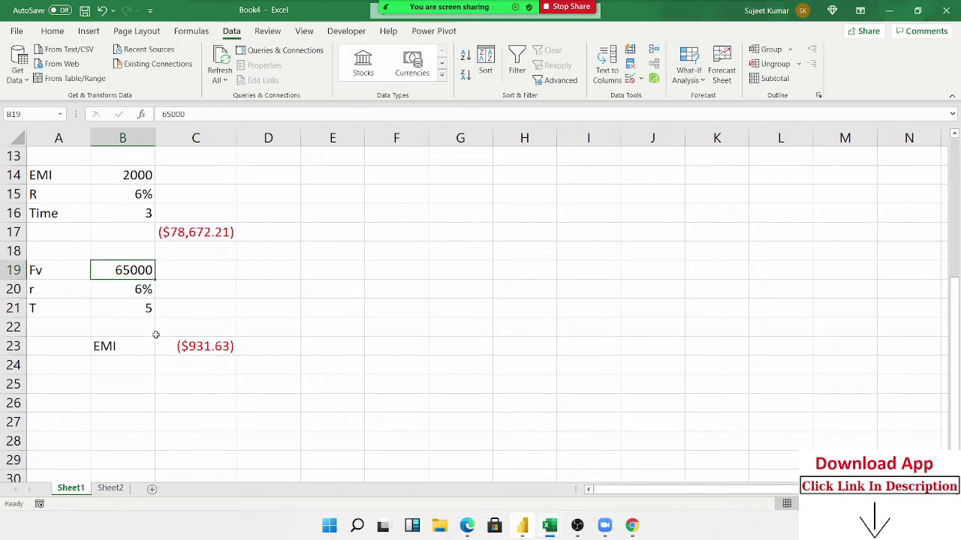
click(126, 368)
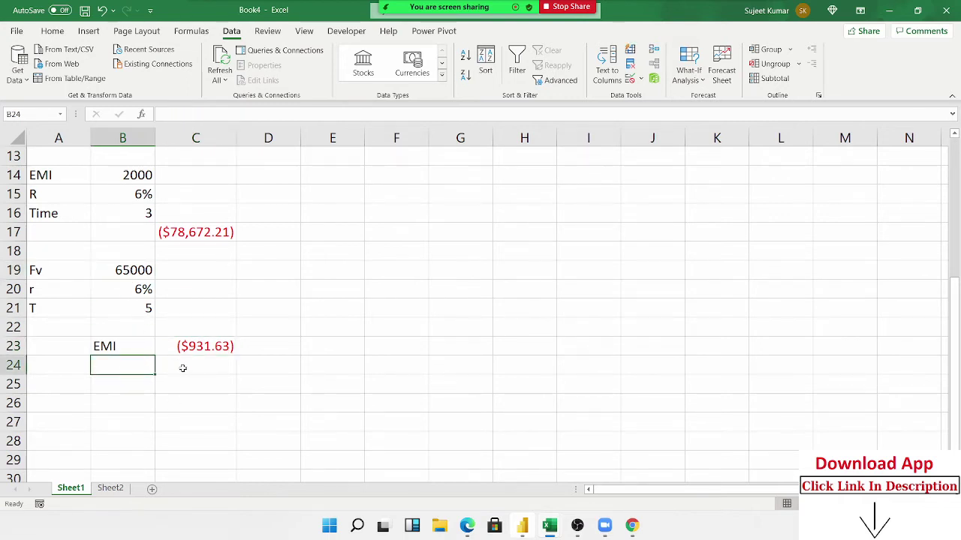
text(PV)
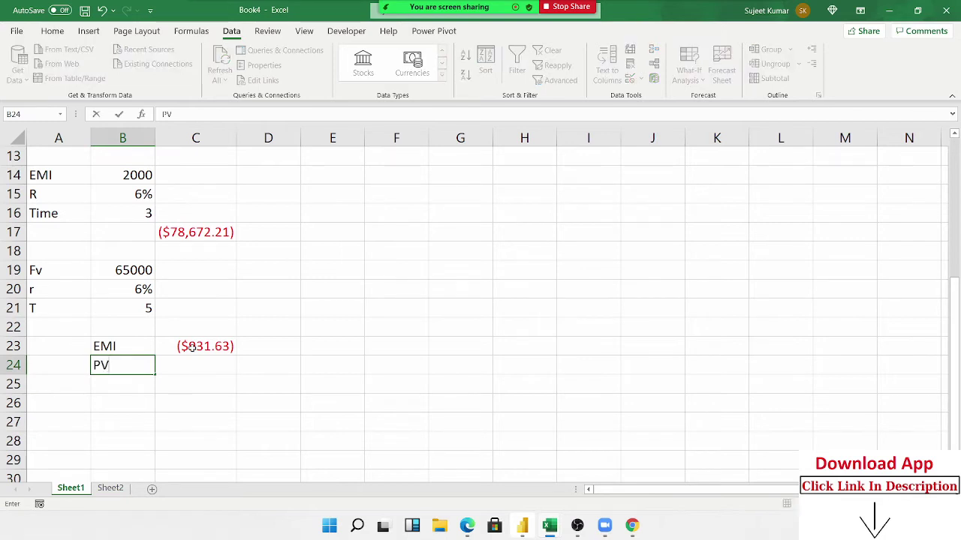
key(Tab)
Enter =PV(B20/12,B21*12,,B19) in C24, returning ($48,189.19)
text(p)
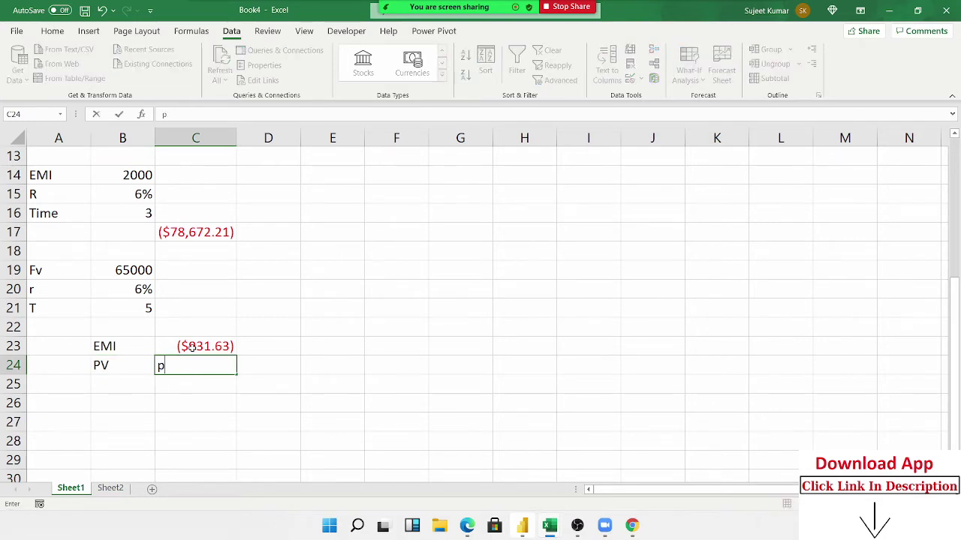
text(v)
key(BackSpace)
key(BackSpace)
text(=)
text(pv)
key(Tab)
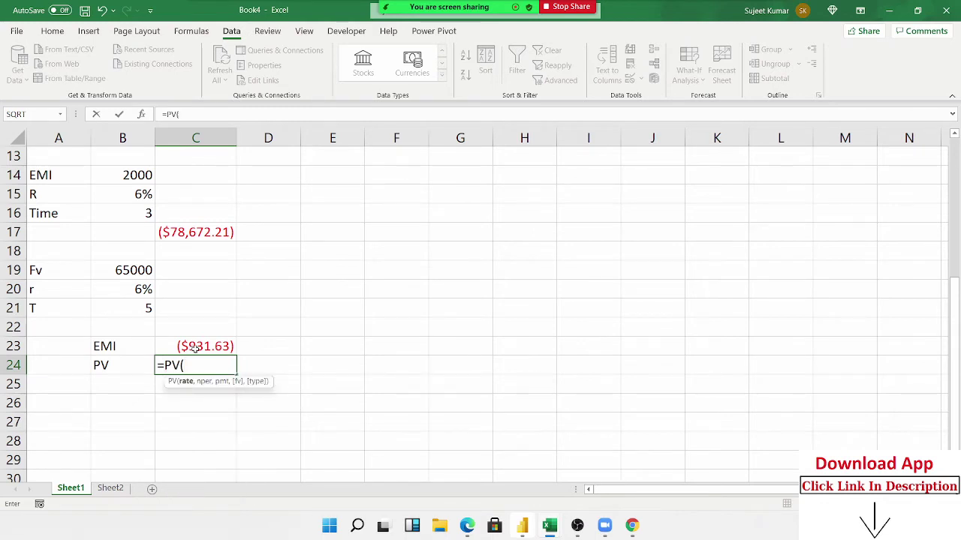
click(138, 290)
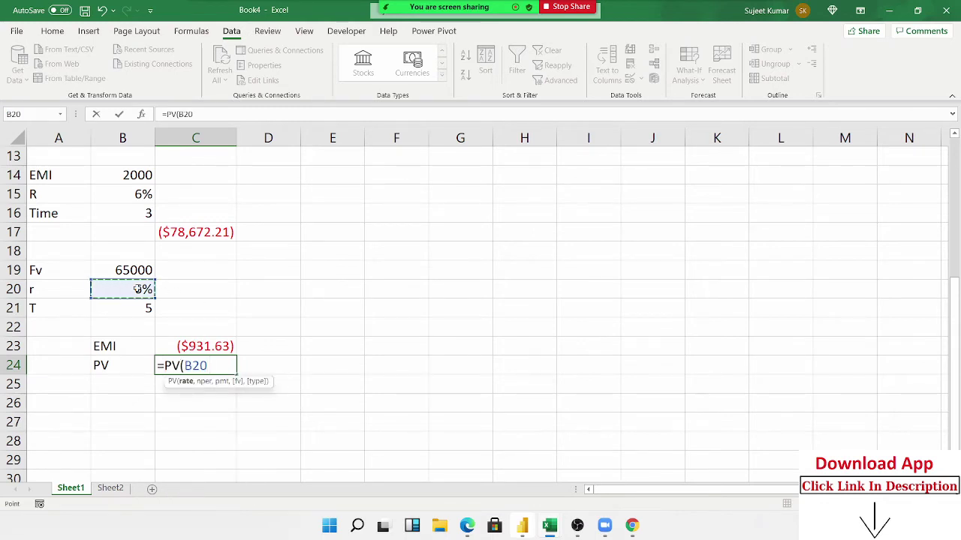
text(/12,)
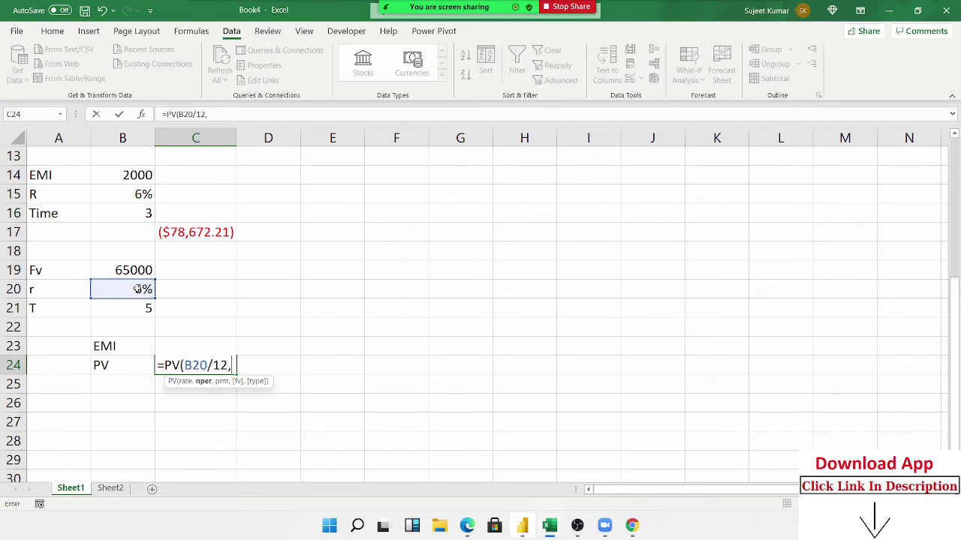
click(134, 304)
text(*)
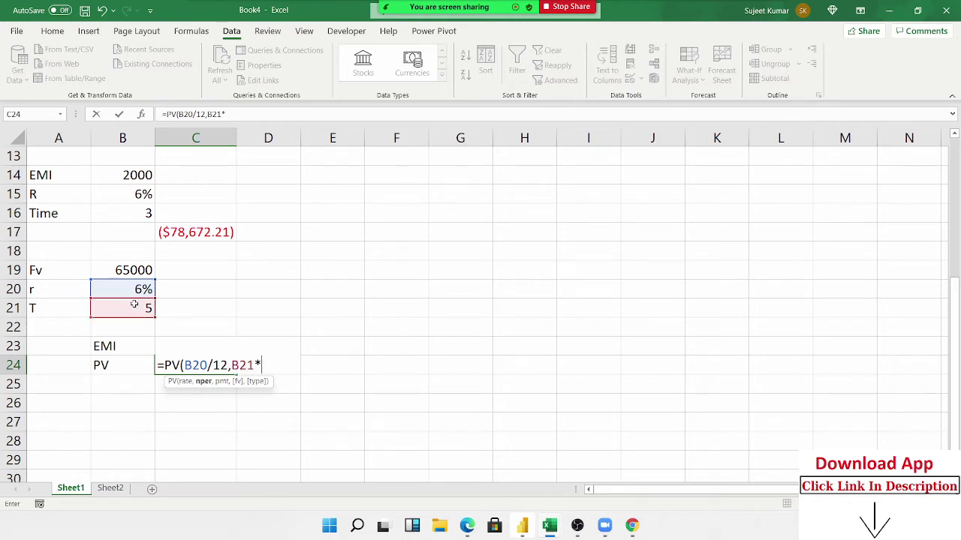
text(12,)
text(,)
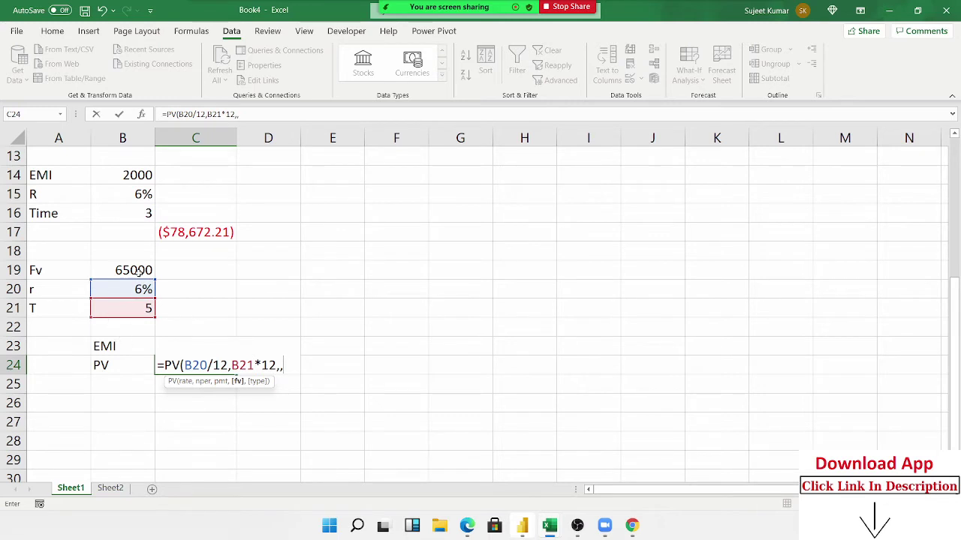
click(139, 273)
key(Return)
Review the PV result in C24 and return to the top of the sheet
key(Left)
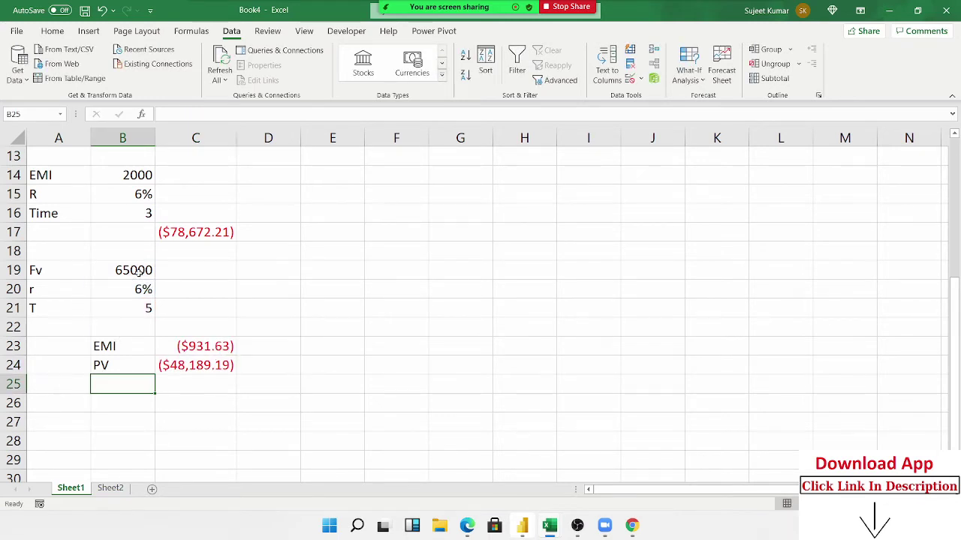
key(Up)
key(Right)
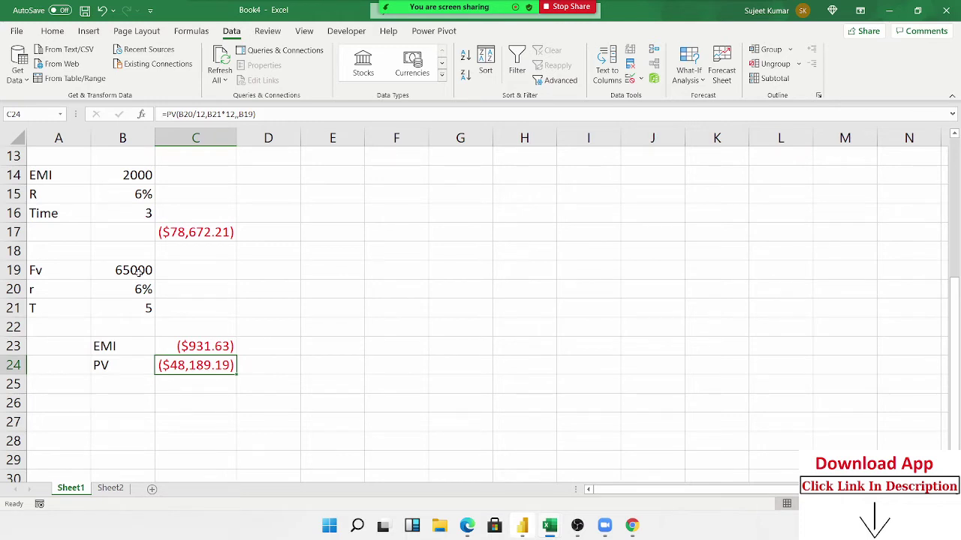
key(Up)
key(Up)
key(Up)
key(Up)
key(Up)
key(Up)
key(Up)
key(Up)
key(Up)
key(Up)
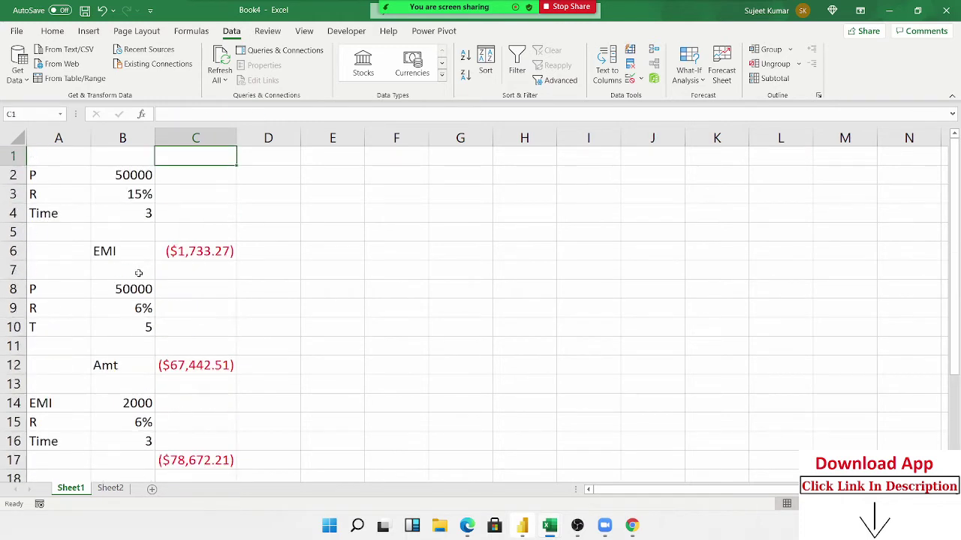
key(Down)
key(Down)
key(Down)
key(Down)
key(Down)
key(Down)
key(Down)
key(Down)
key(Down)
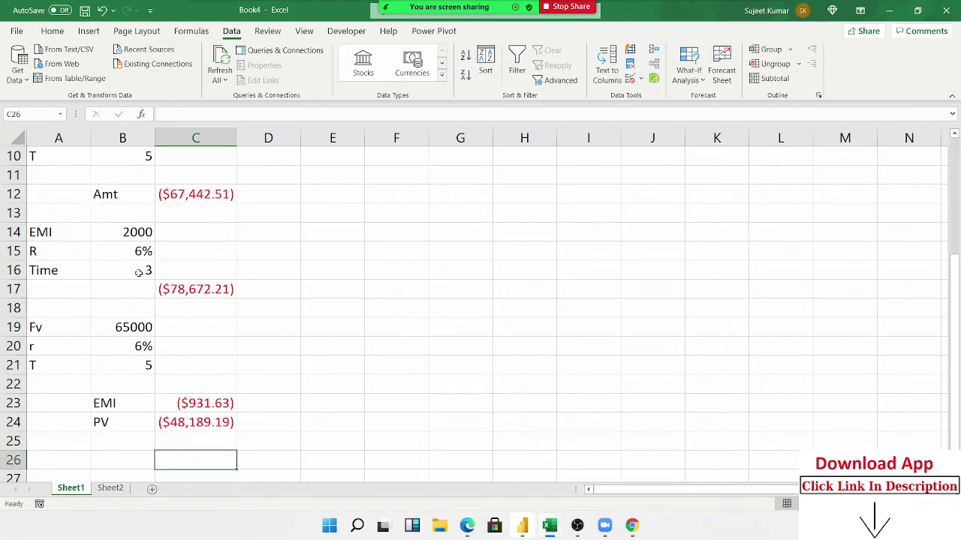
mouse_move(359, 5)
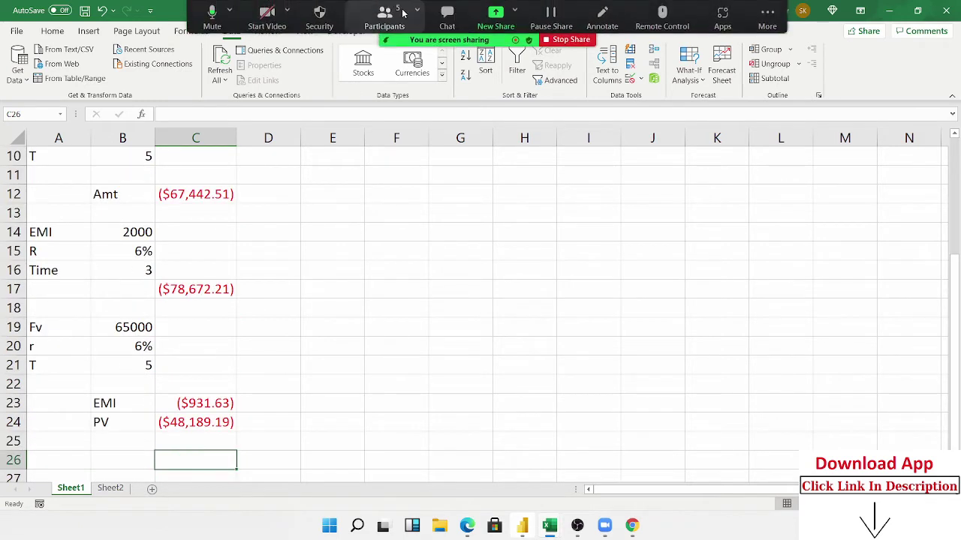
click(385, 13)
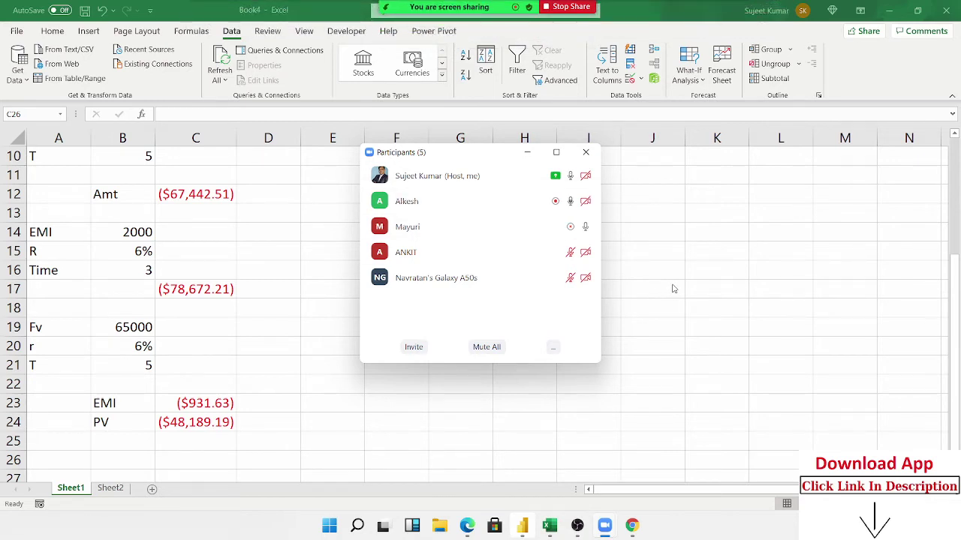
click(585, 151)
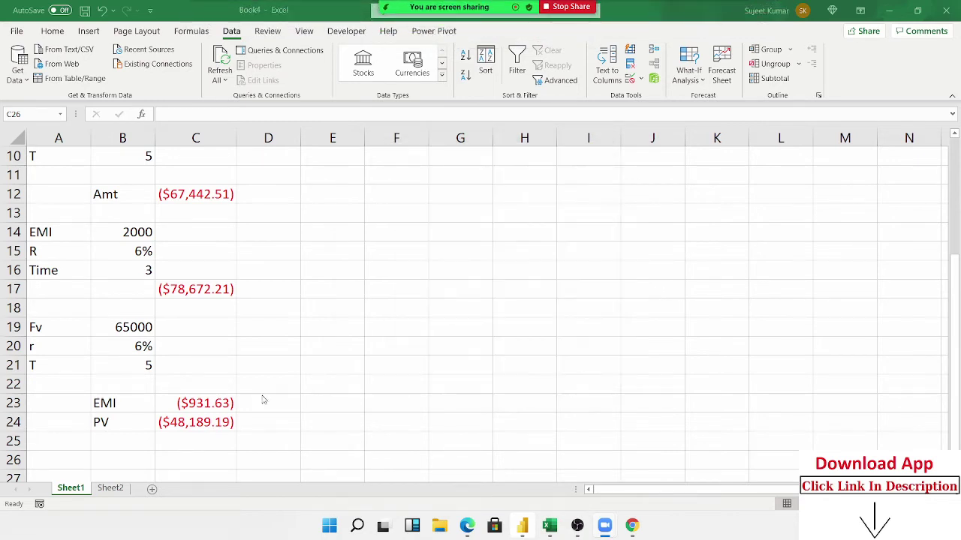
click(144, 443)
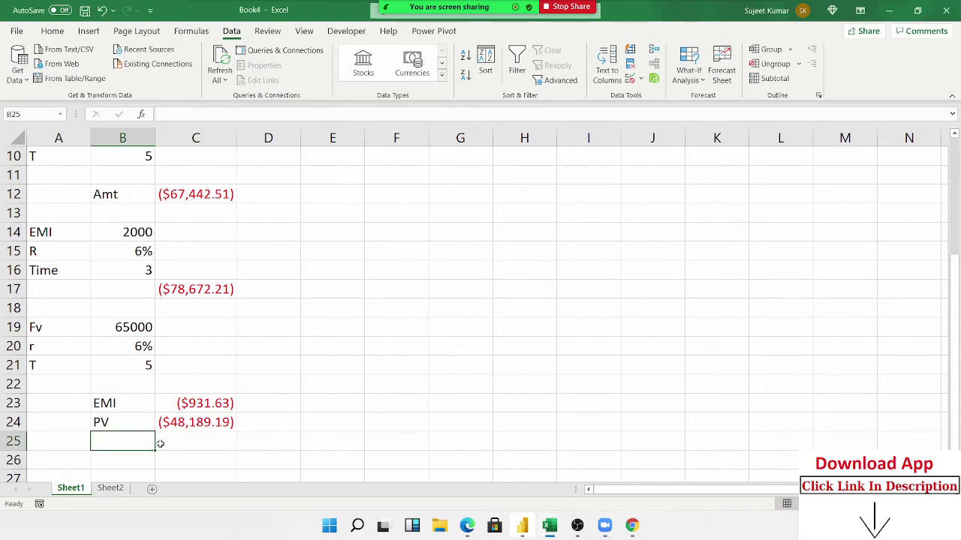
Enter =RATE(B21*12,,C24,B19) in C25 using the term, PV and 65000 target
click(159, 443)
text(=rat)
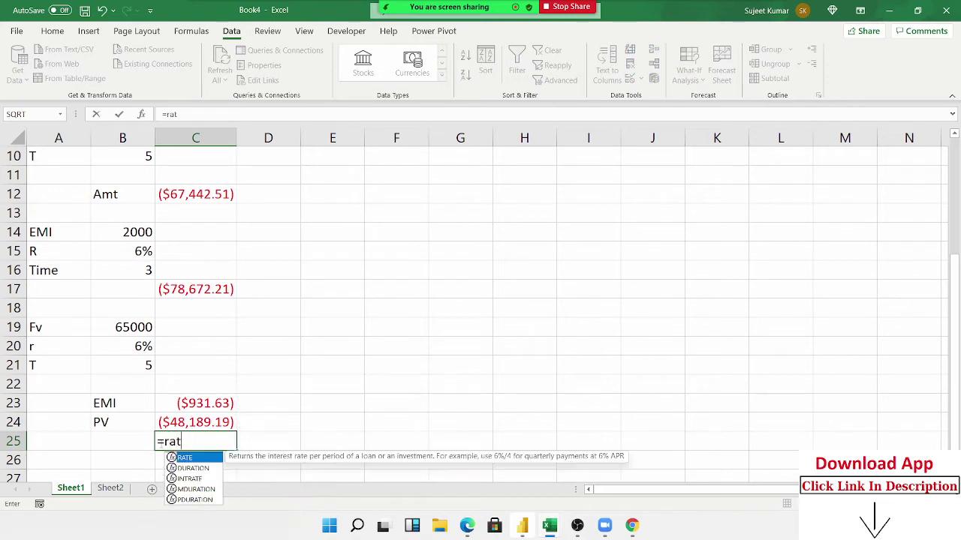
key(Tab)
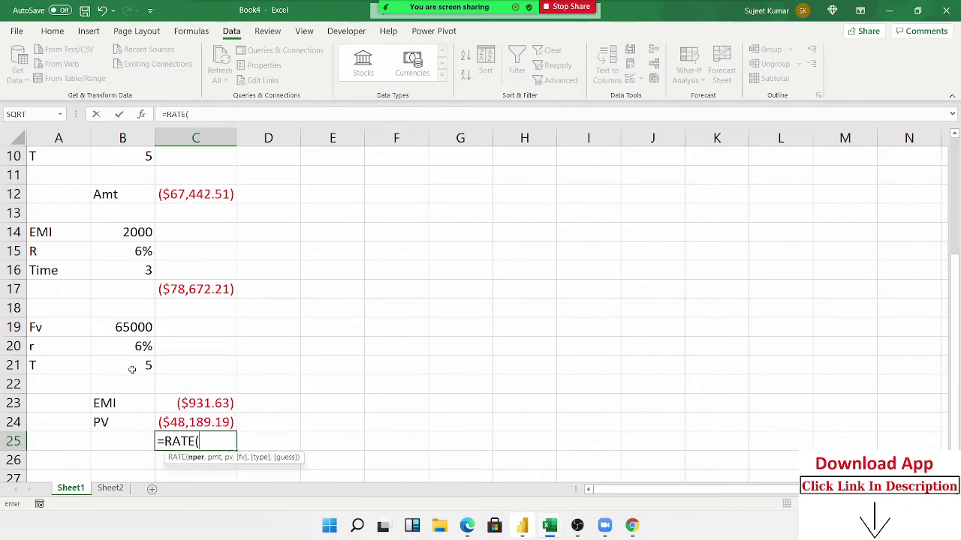
click(132, 367)
text(*12)
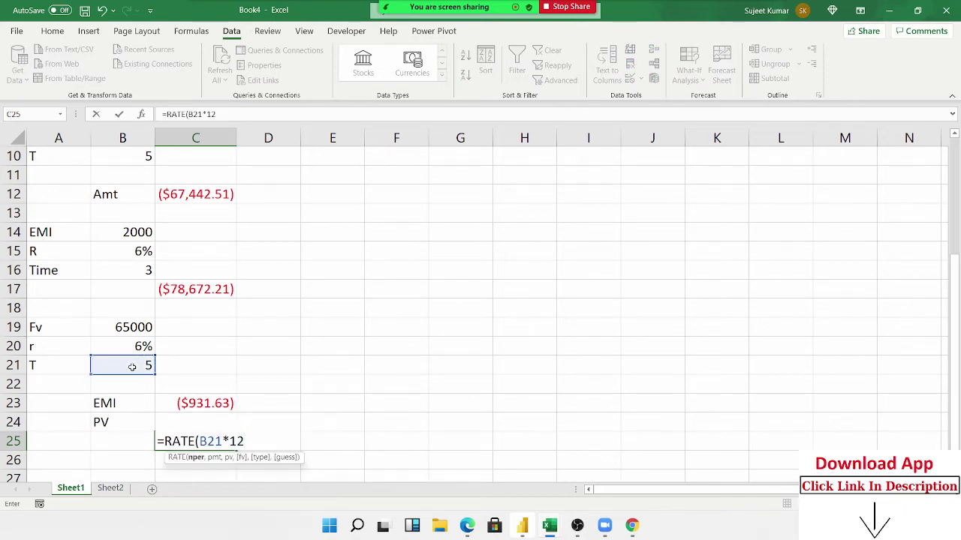
text(,)
text(,)
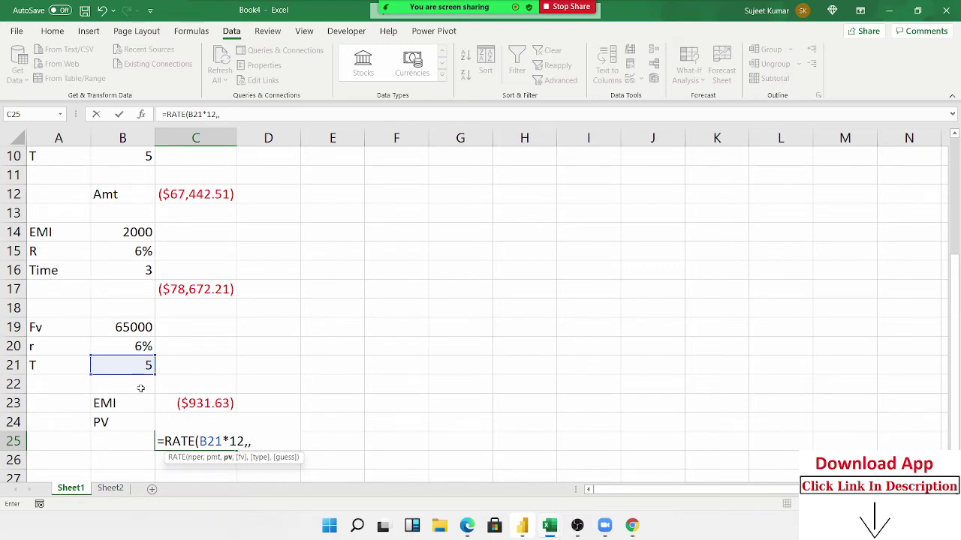
scroll(146, 384, down, 1)
scroll(146, 383, down, 2)
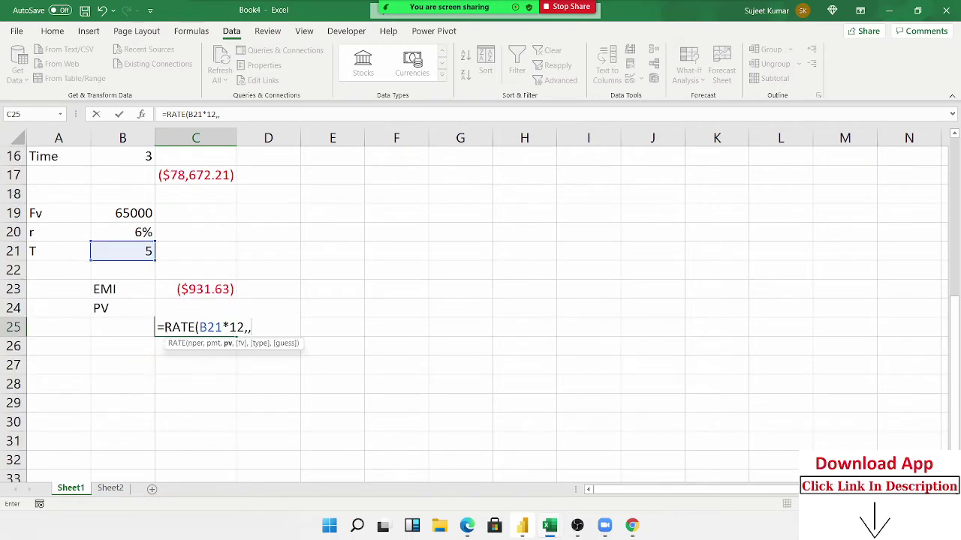
click(129, 308)
key(Right)
text(,)
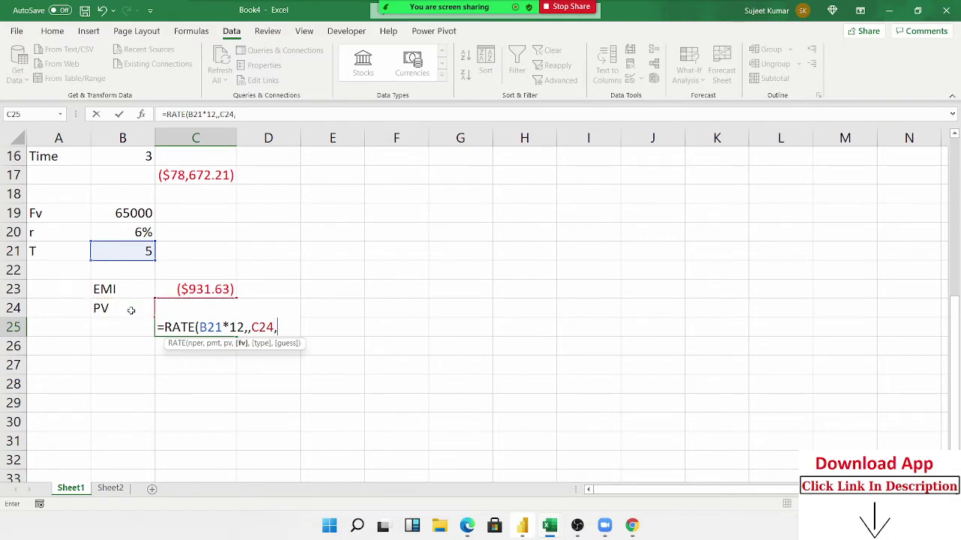
click(139, 213)
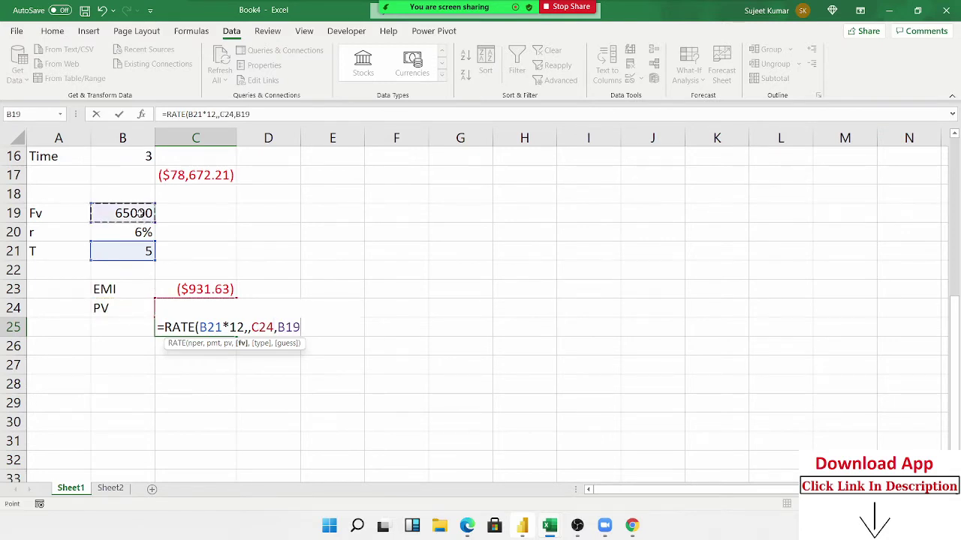
key(Return)
key(Up)
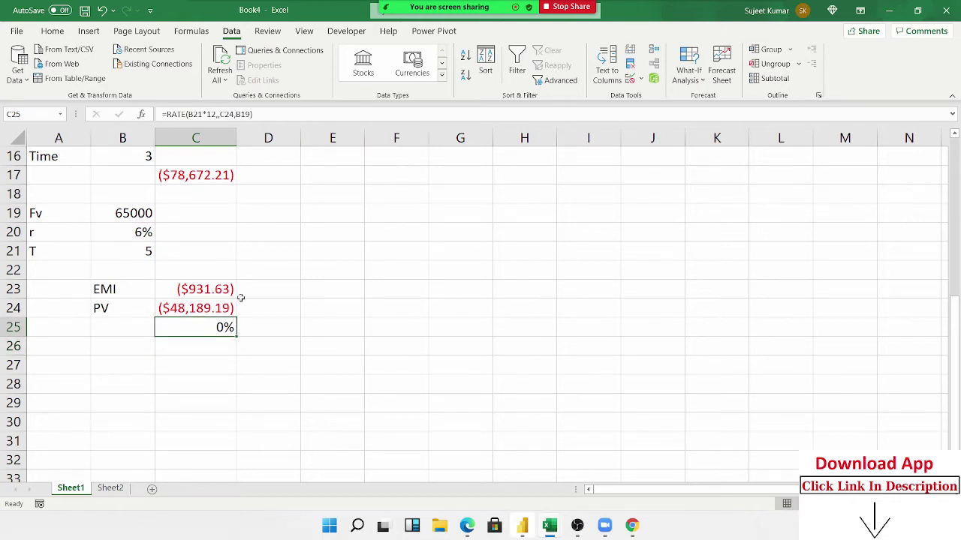
Append *12 to the C25 RATE formula so it shows the 6% annual rate
click(283, 115)
text(*)
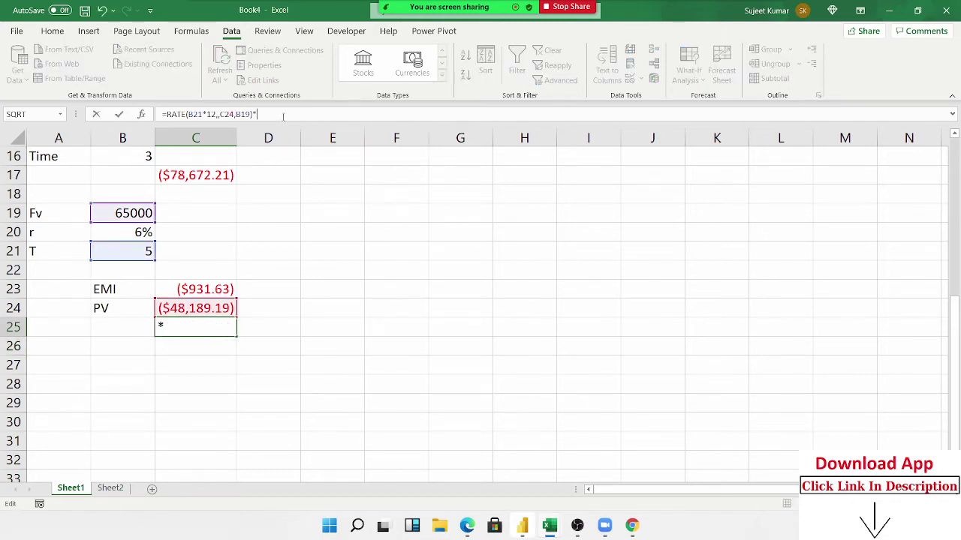
text(12)
key(Return)
key(Up)
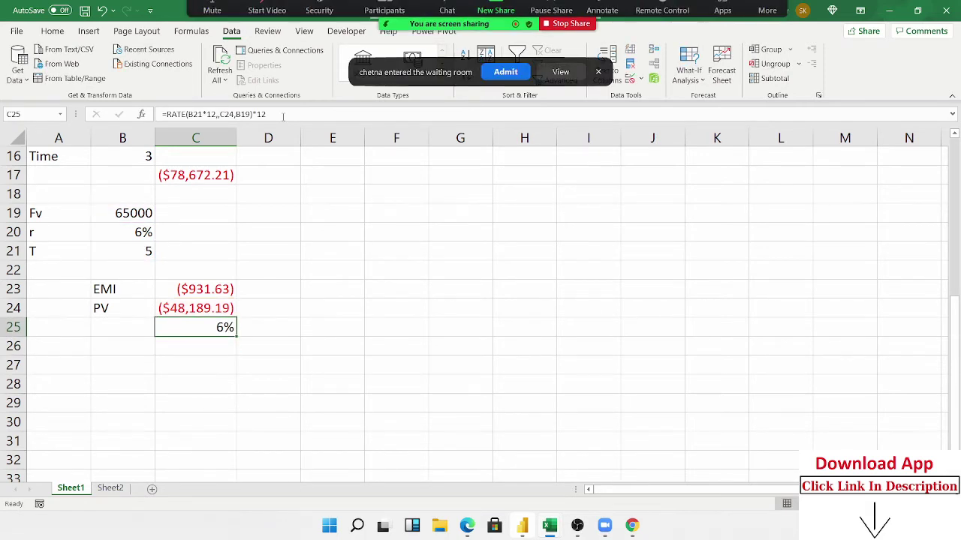
Begin a formula in D25, with the TIME function picked by autocomplete
key(Right)
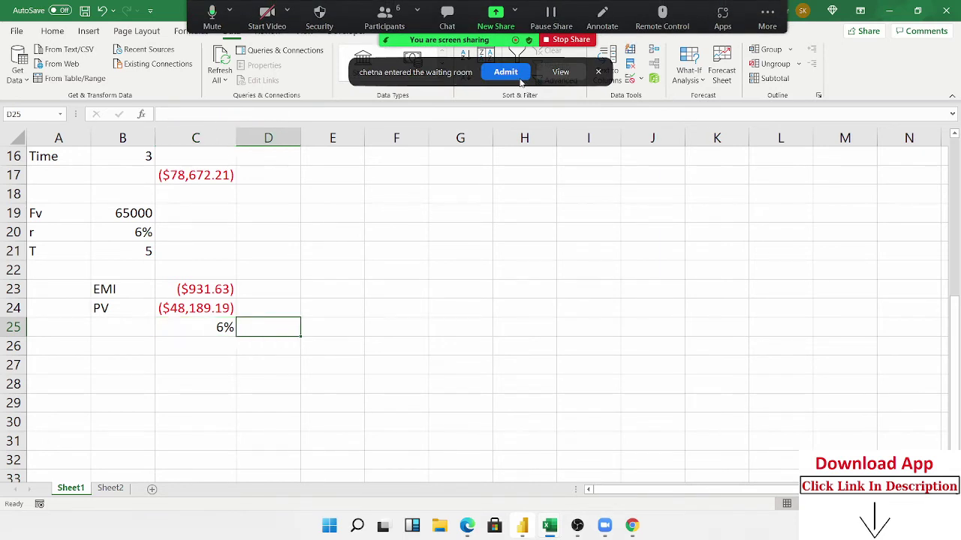
text(=t)
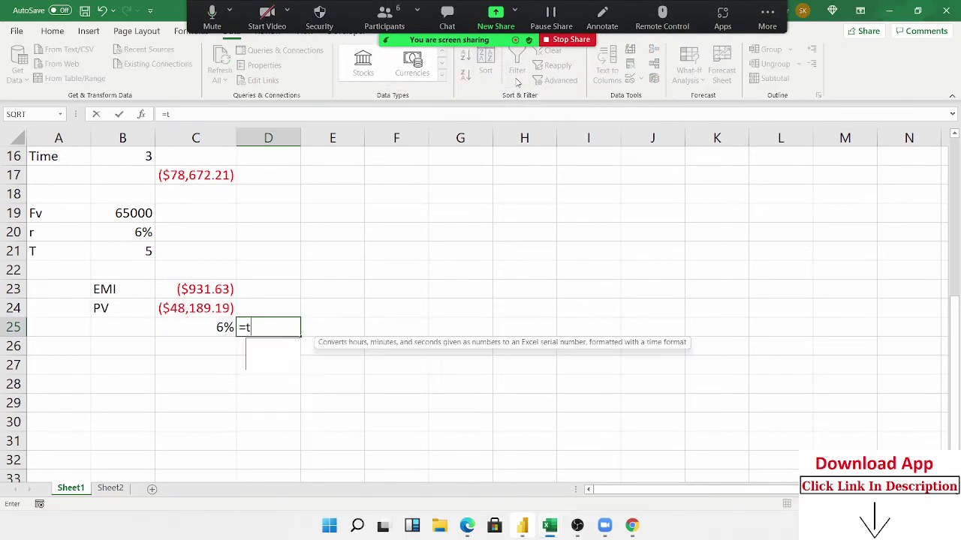
text(ime)
key(Tab)
Replace TIME with =NPER(B20/12,,C24,B19) in D25
key(BackSpace)
key(BackSpace)
key(BackSpace)
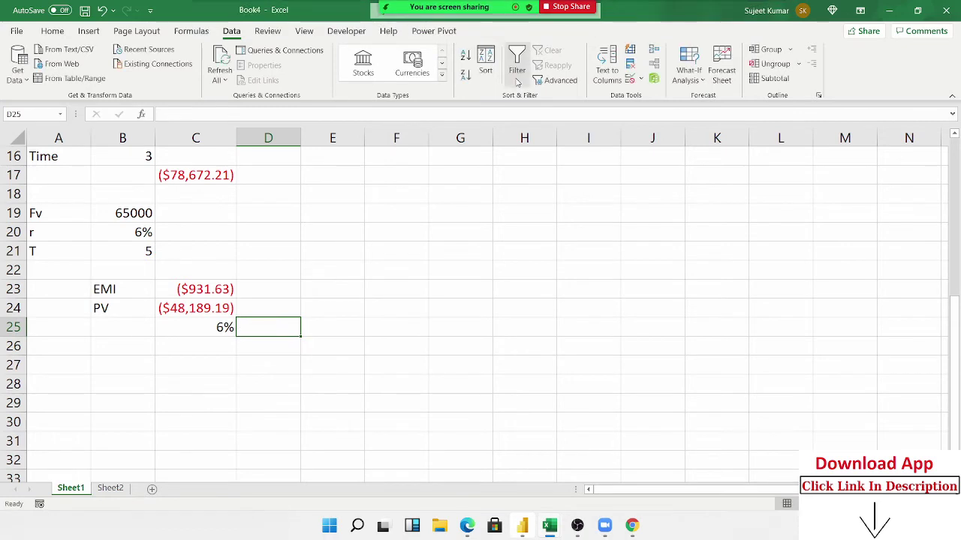
text(=npe)
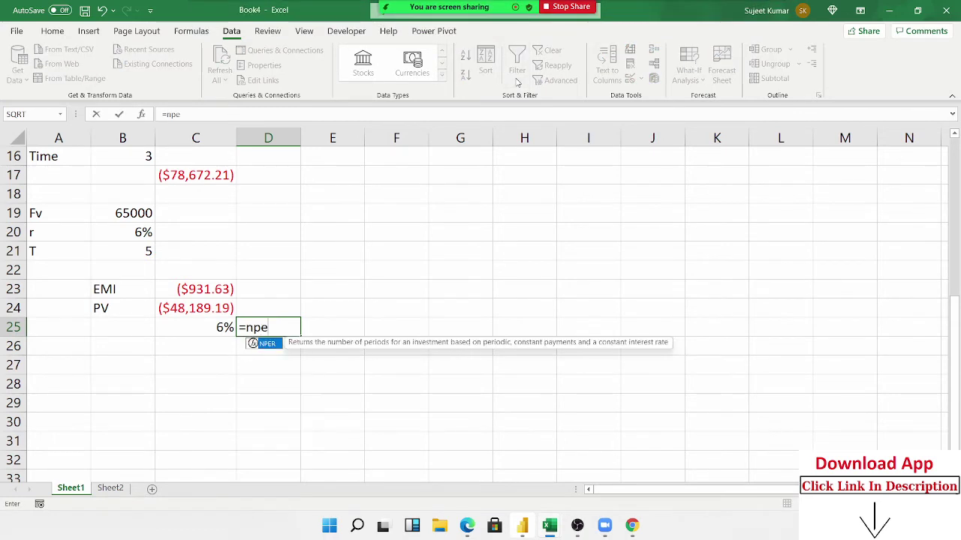
key(Tab)
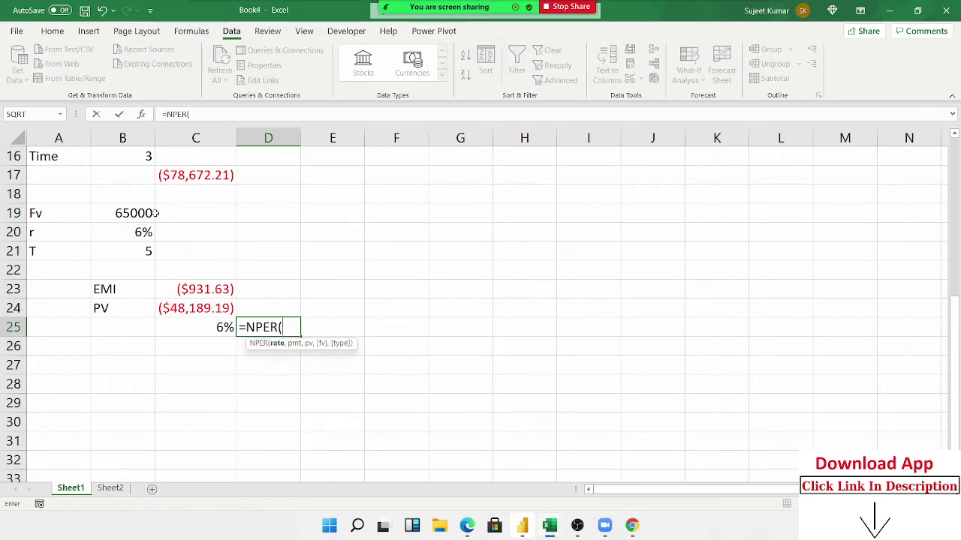
click(135, 233)
text(/1)
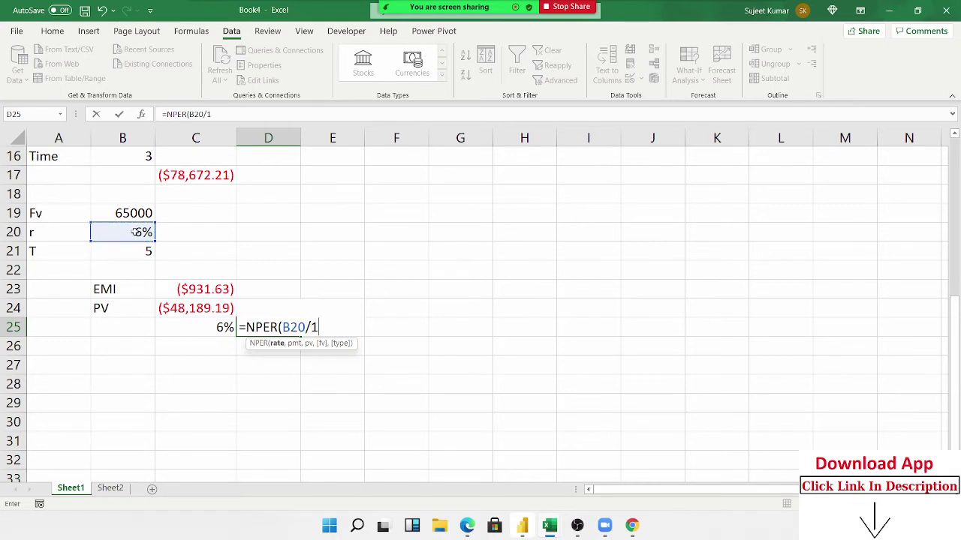
text(2,)
text(,)
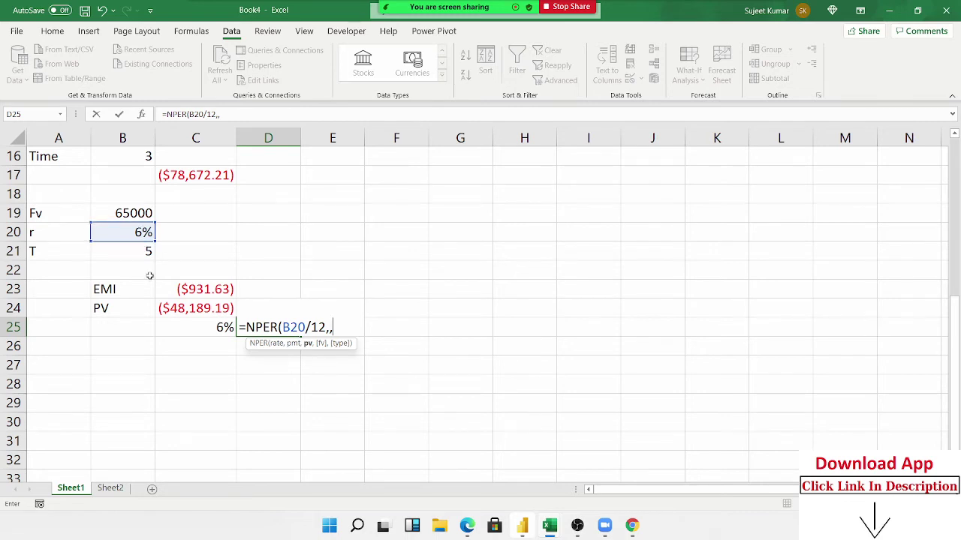
click(173, 308)
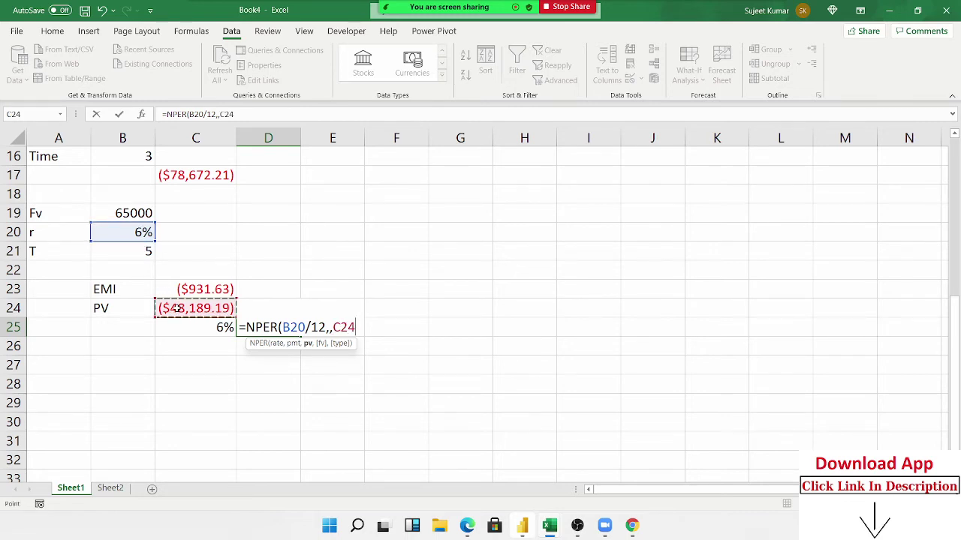
text(,)
click(137, 209)
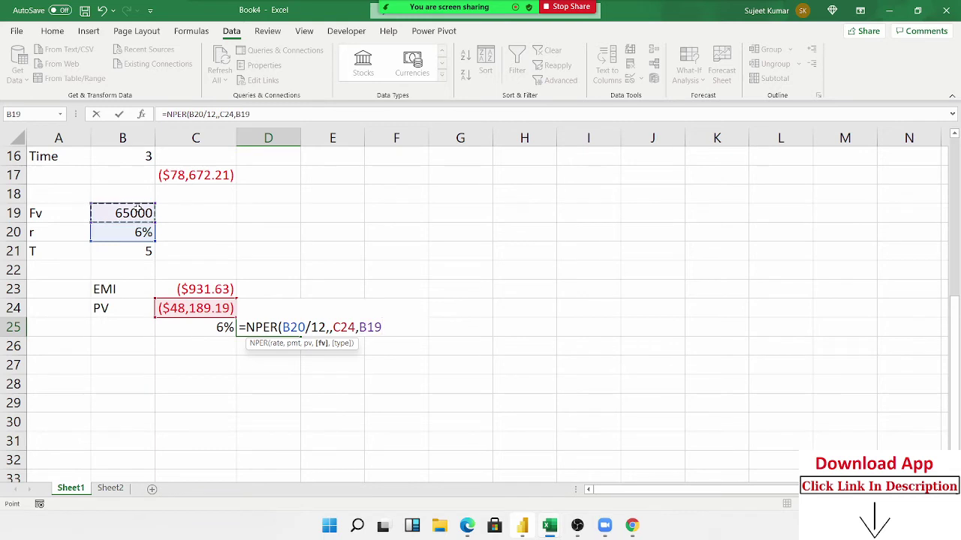
key(Return)
key(Up)
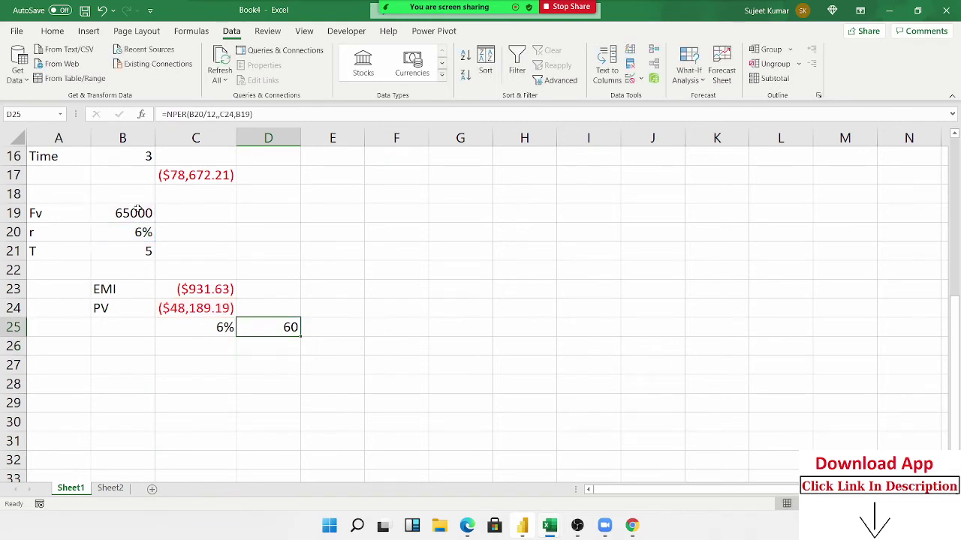
Append /12 to the D25 NPER formula so it returns 5 years
click(274, 114)
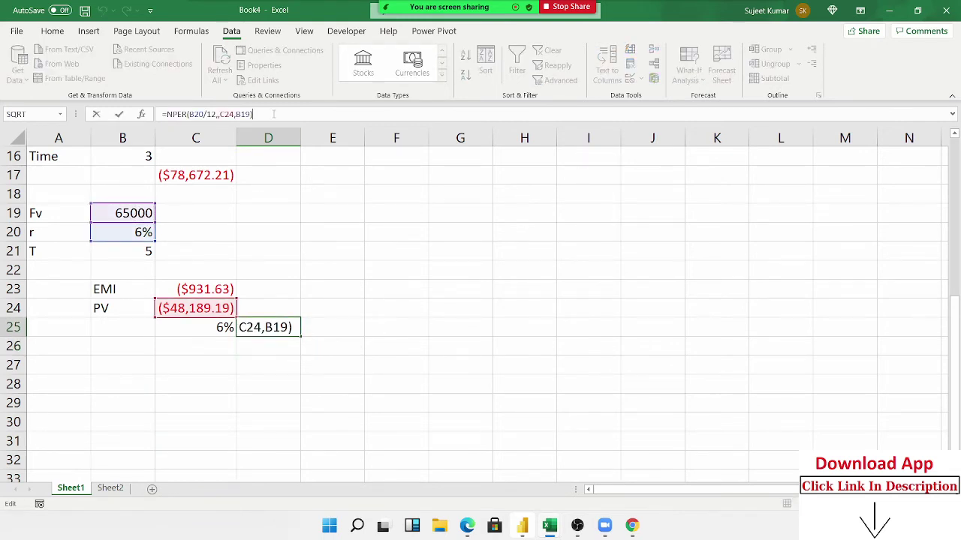
text(/12)
key(Return)
key(Up)
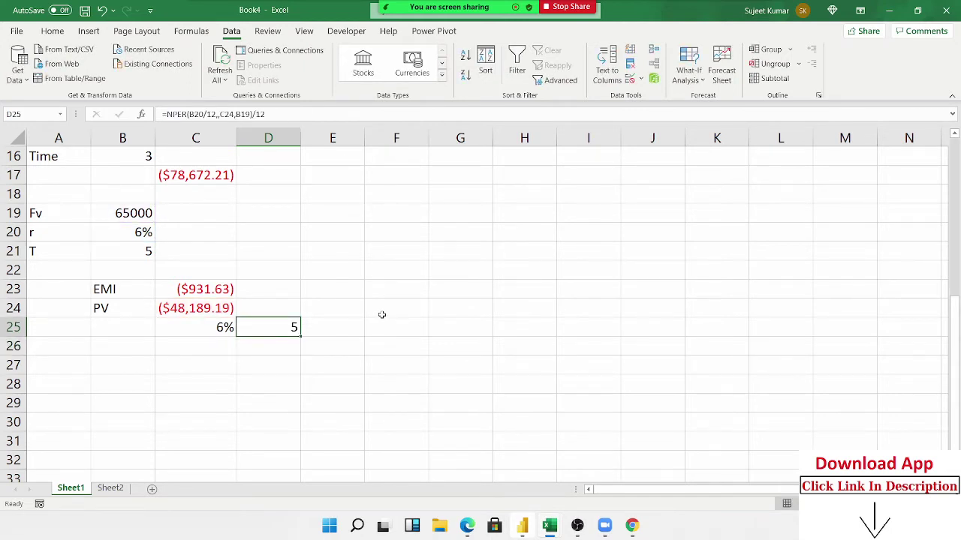
scroll(398, 321, up, 3)
scroll(400, 321, up, 2)
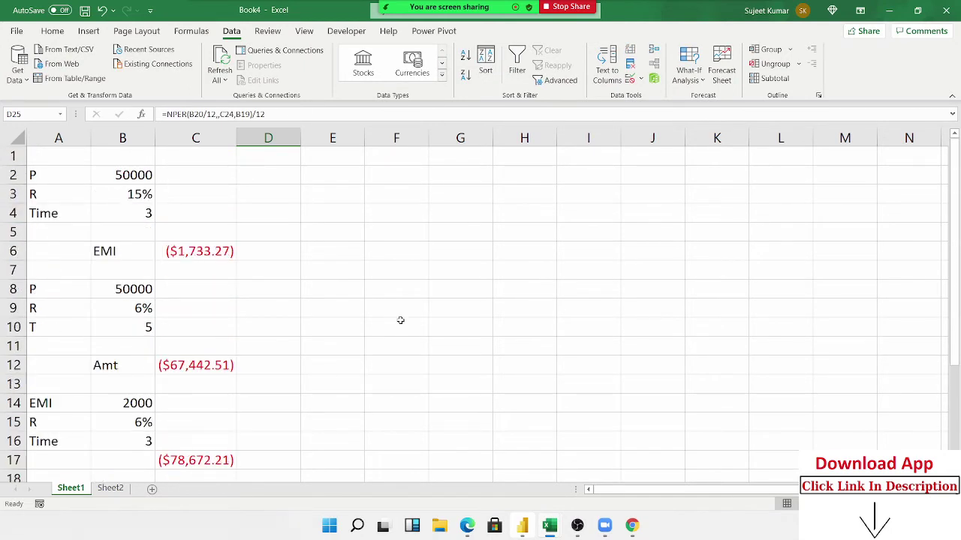
click(125, 254)
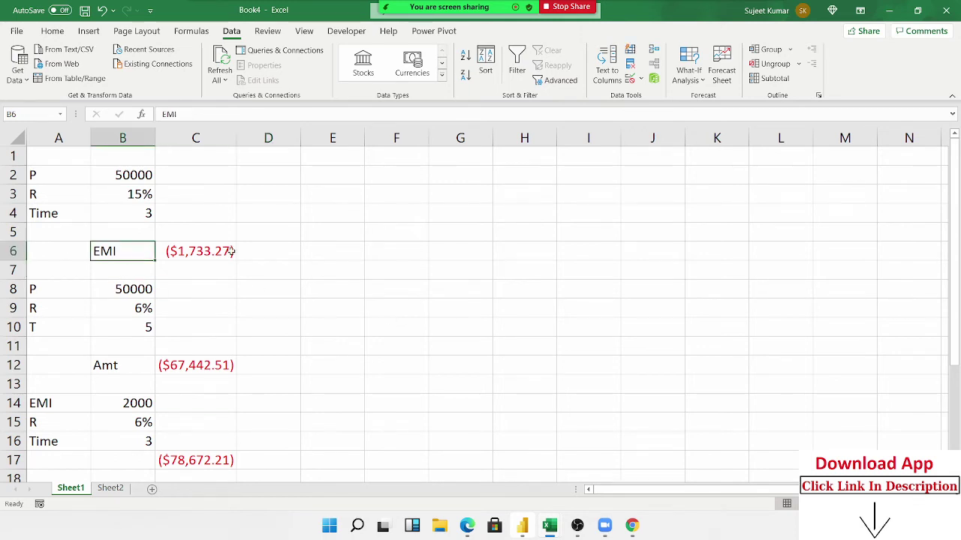
double_click(204, 251)
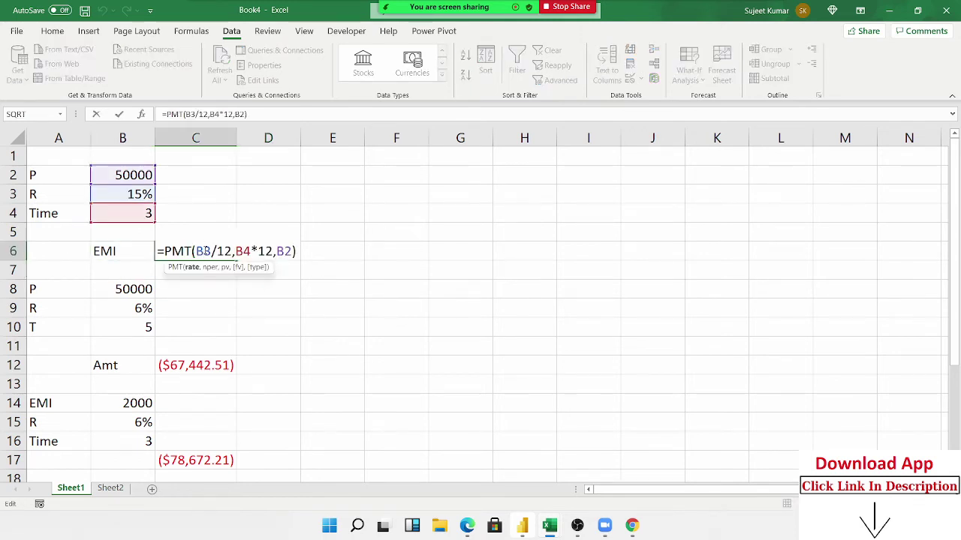
key(Return)
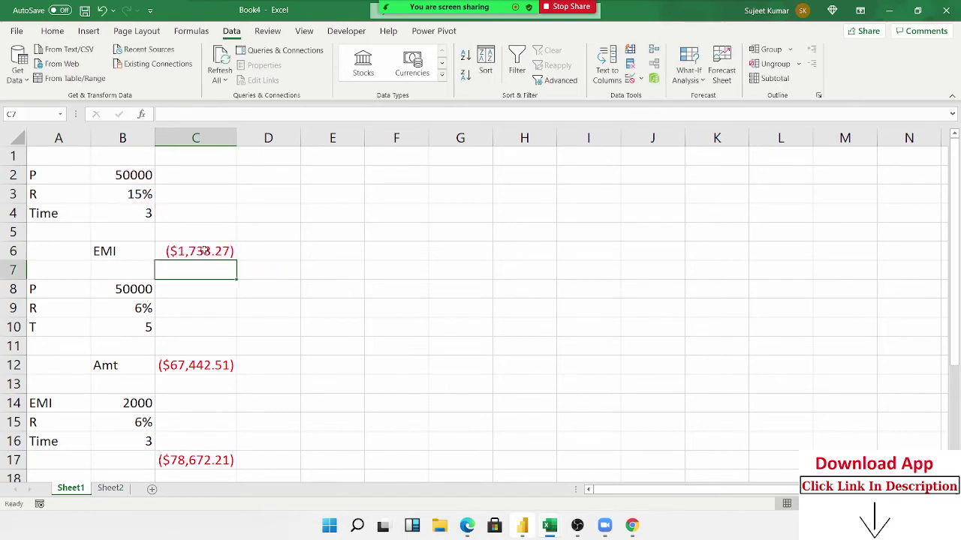
click(113, 487)
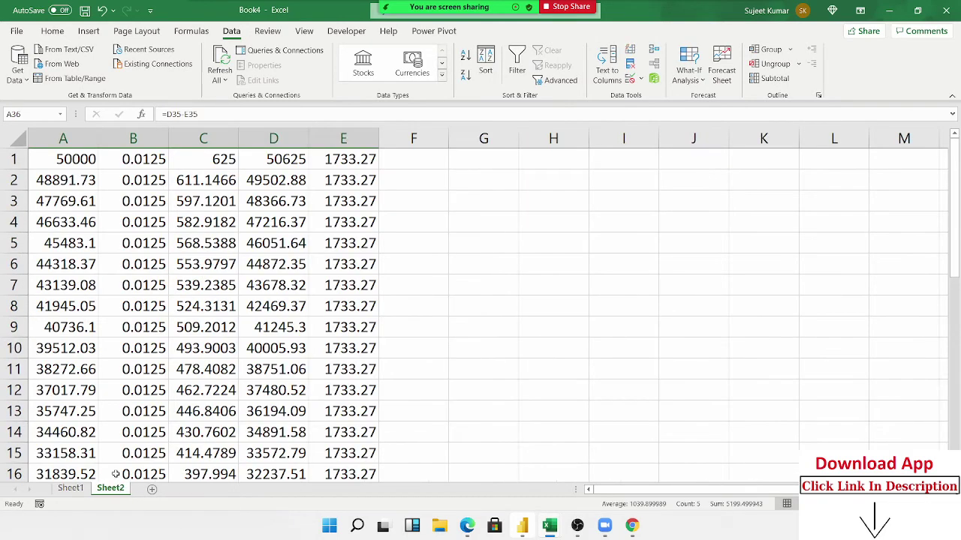
click(100, 213)
drag(73, 159, 67, 291)
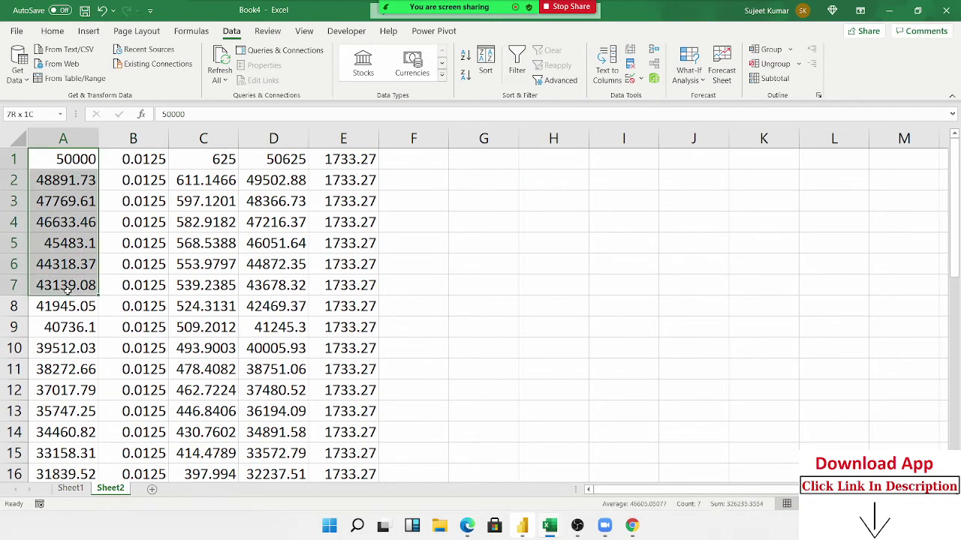
drag(192, 159, 226, 353)
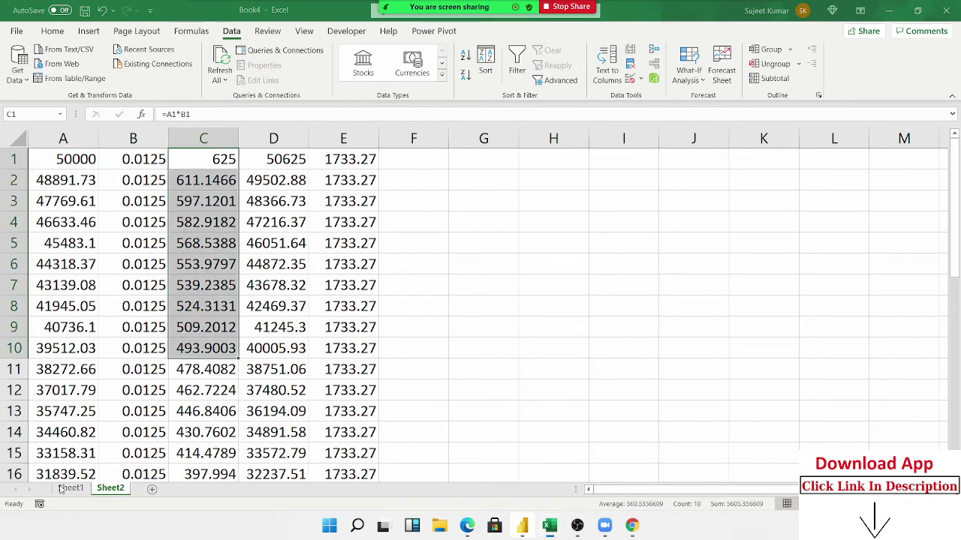
click(65, 489)
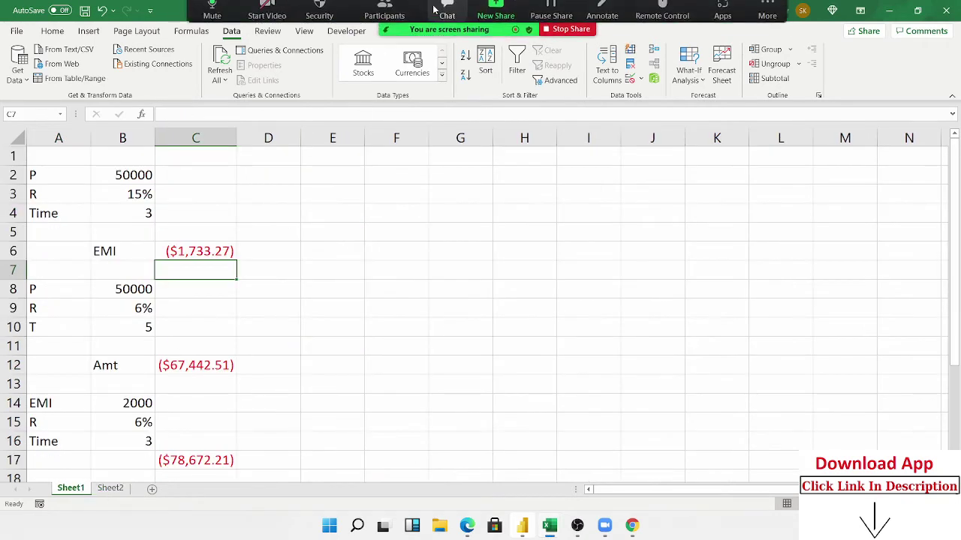
click(384, 15)
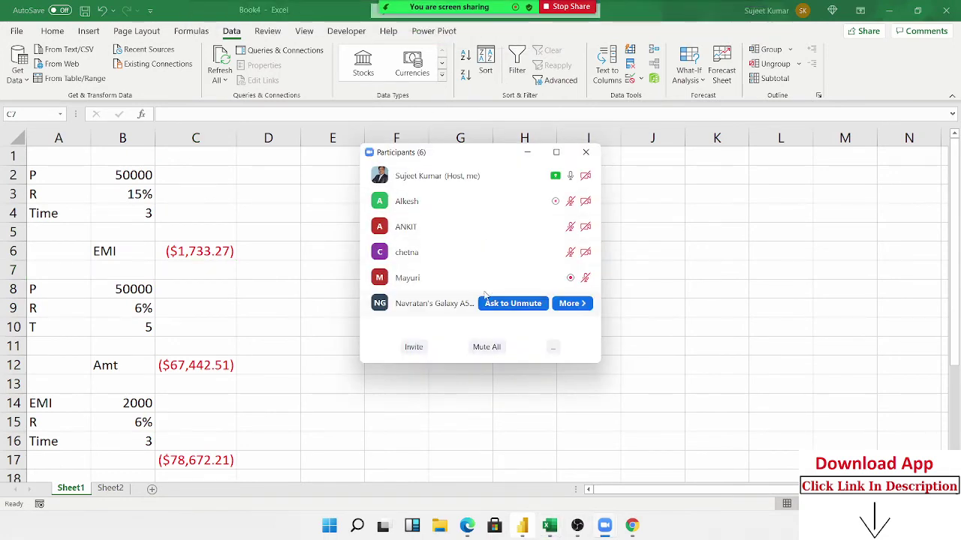
click(571, 253)
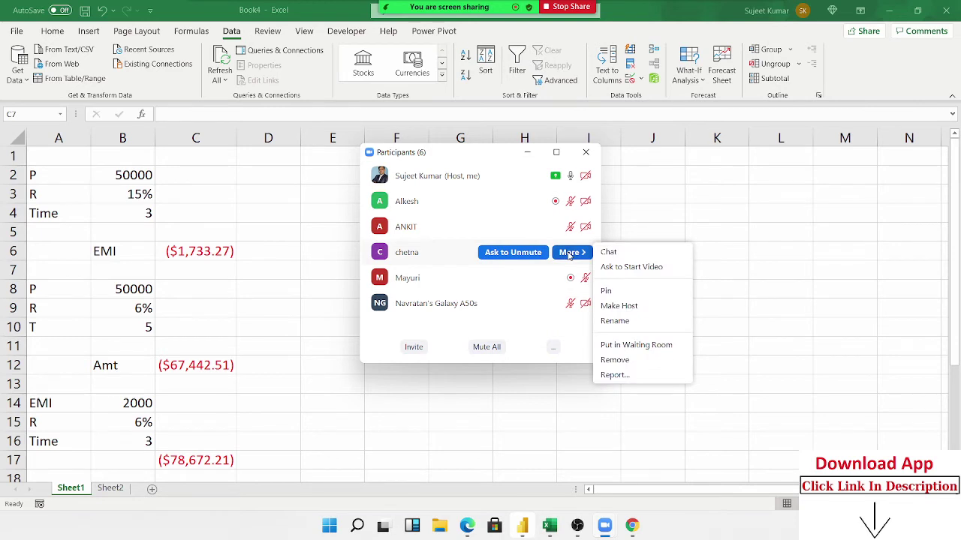
click(364, 361)
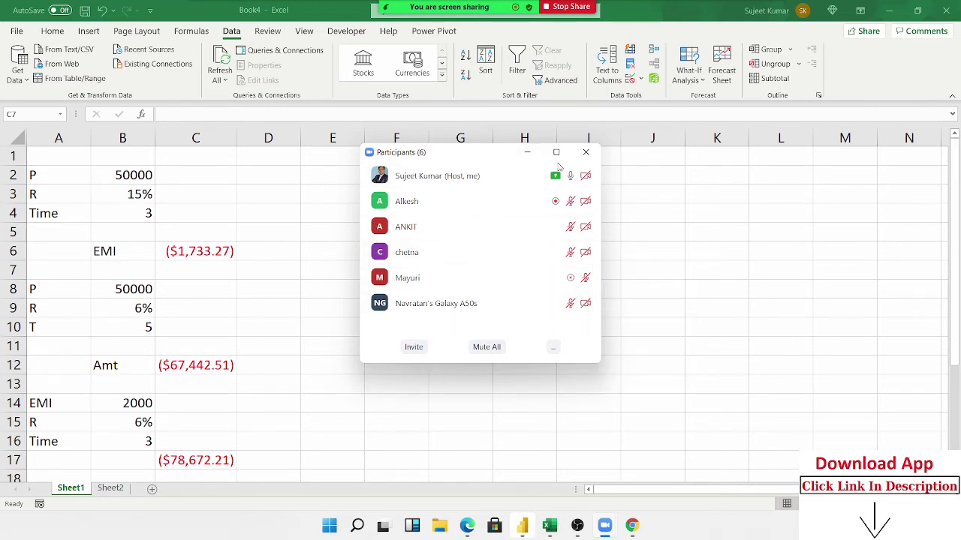
click(585, 153)
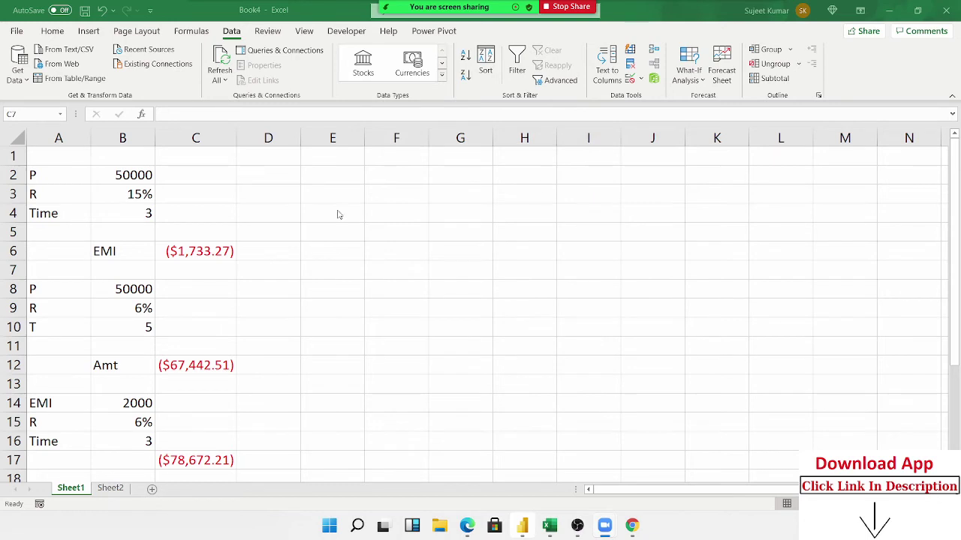
click(120, 175)
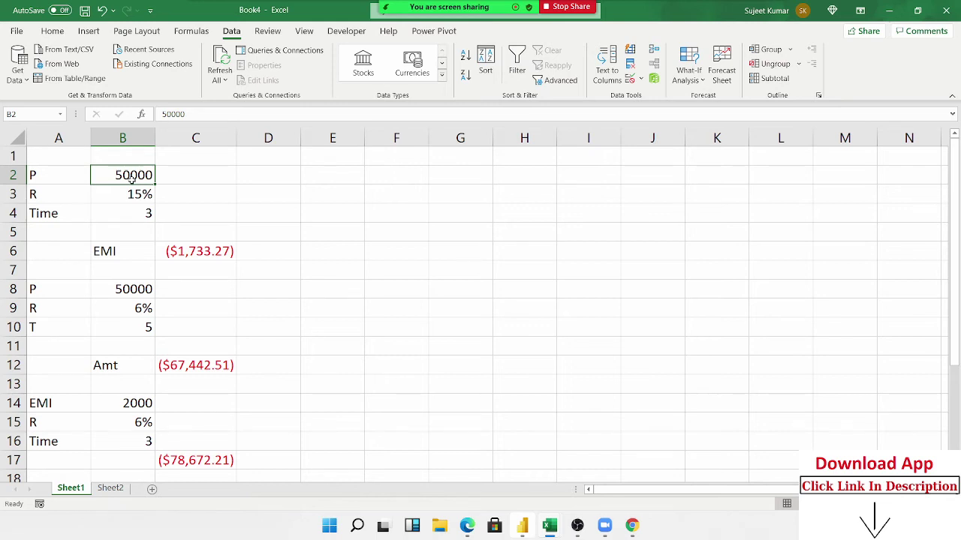
Enter =C6*20 in E6, giving 20 times the EMI: ($34,665.33)
click(343, 255)
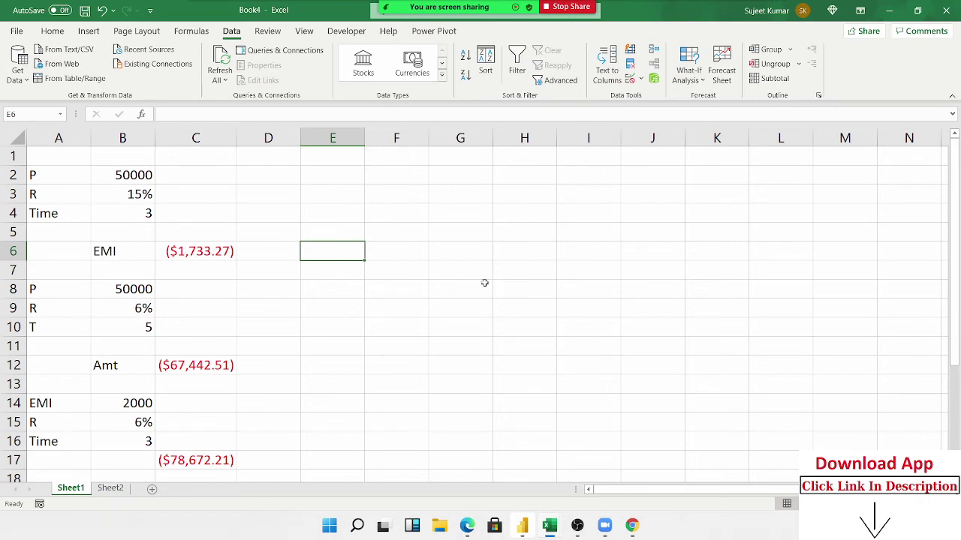
text(=)
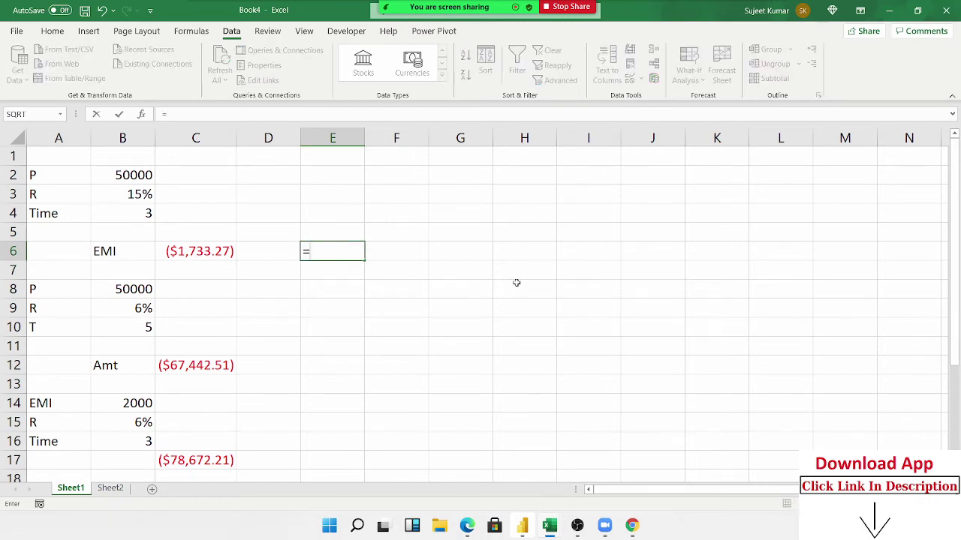
key(Left)
key(Left)
key(Left)
key(Right)
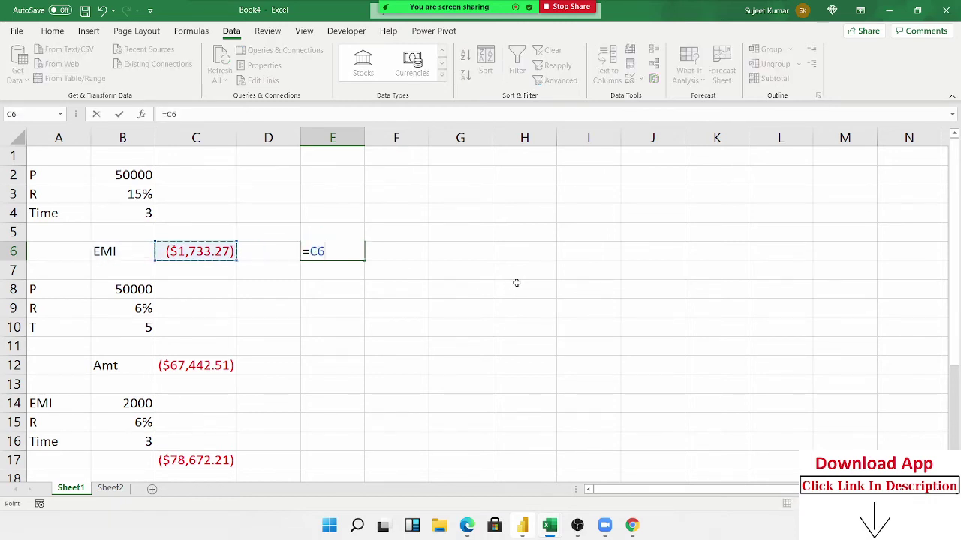
text(*)
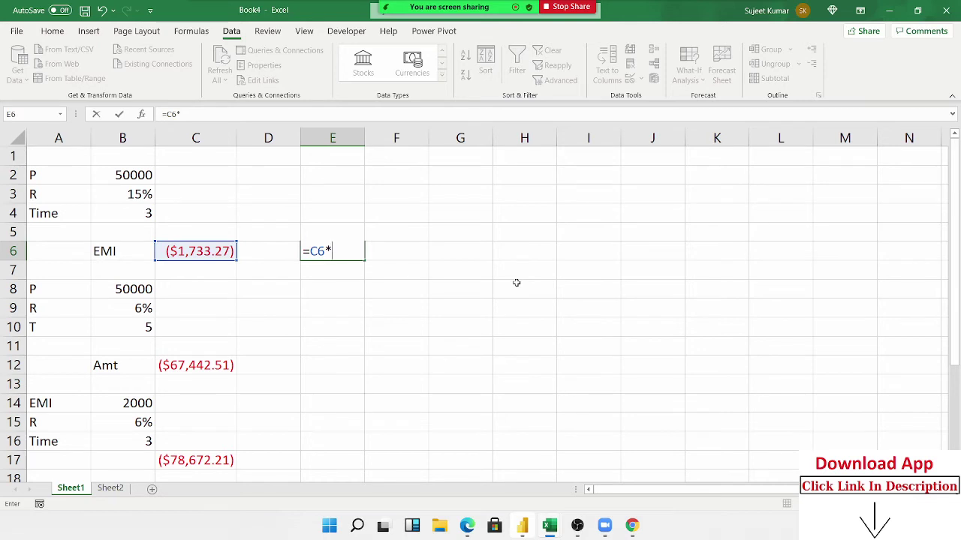
text(20)
key(ctrl+Return)
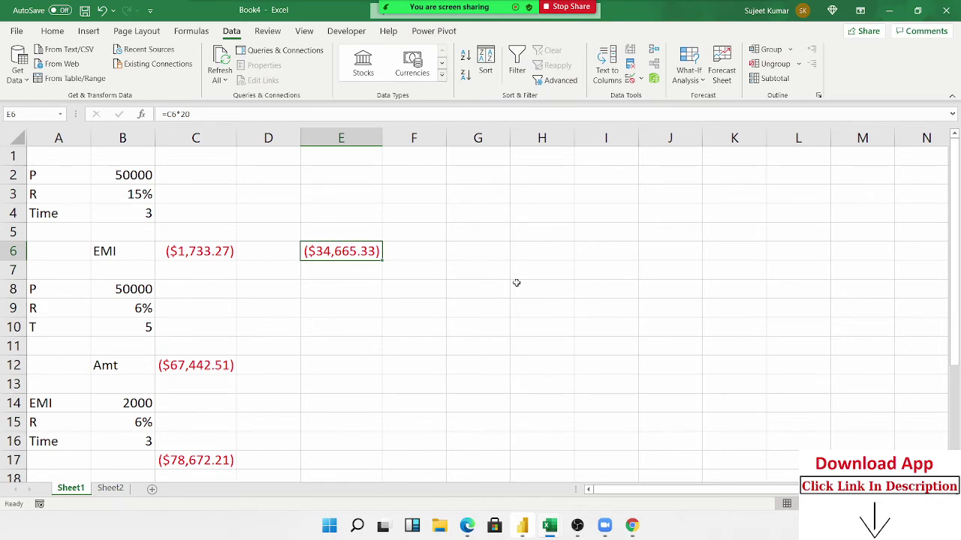
click(187, 250)
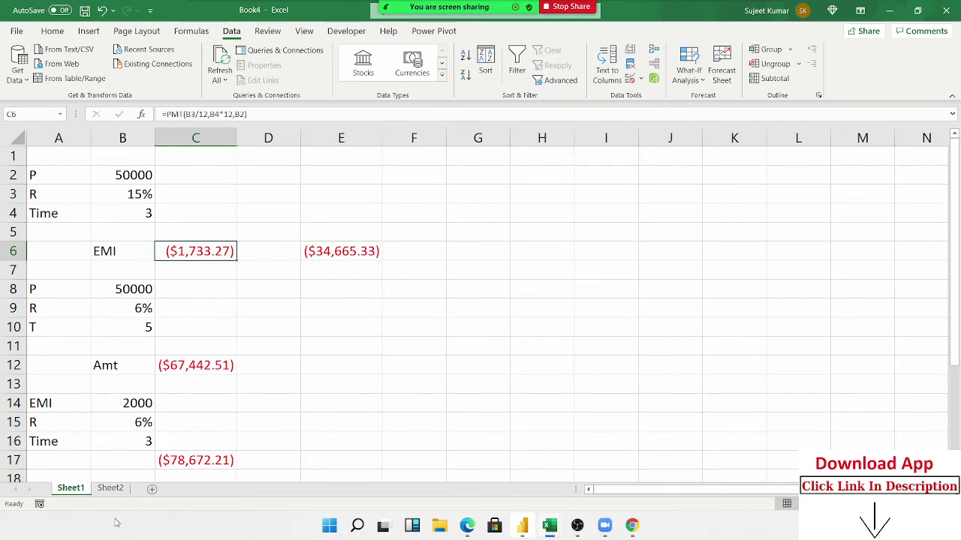
click(114, 489)
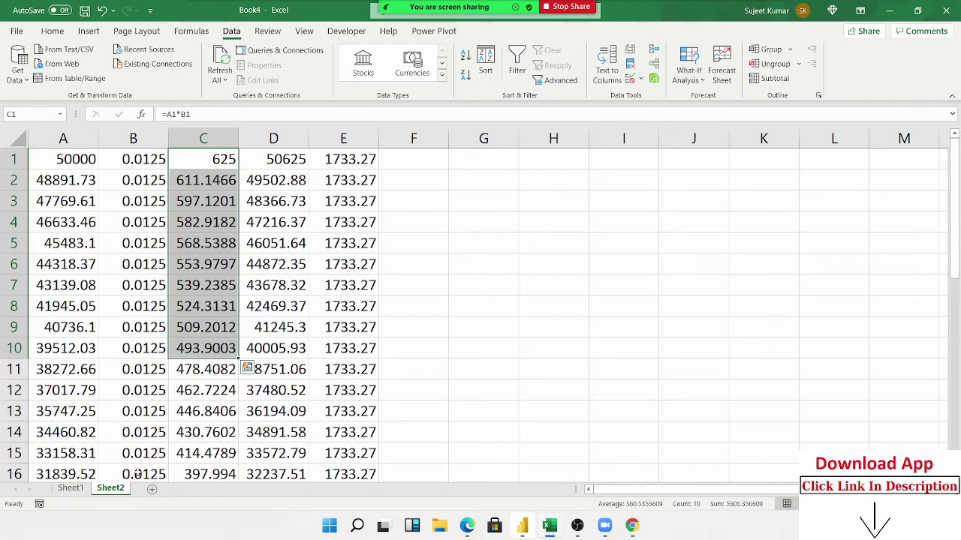
click(215, 165)
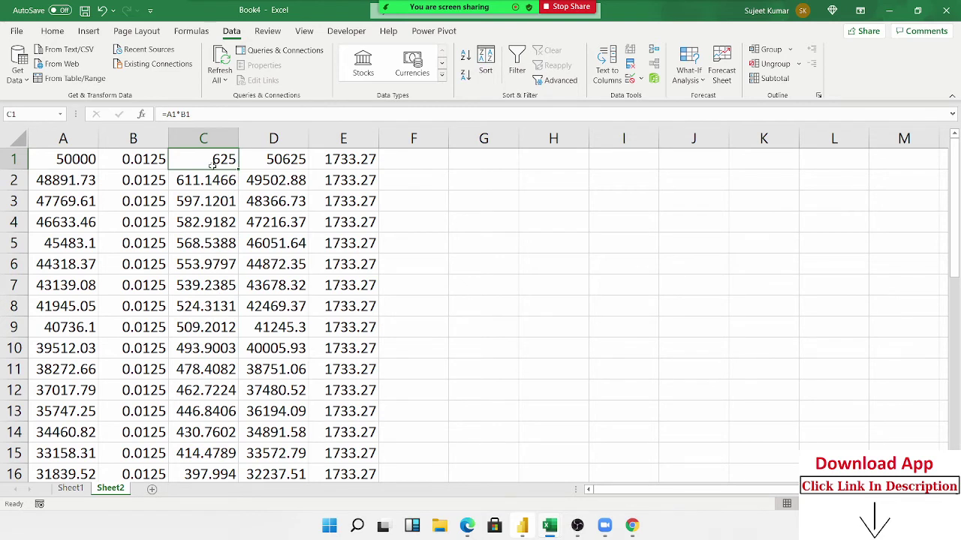
click(220, 184)
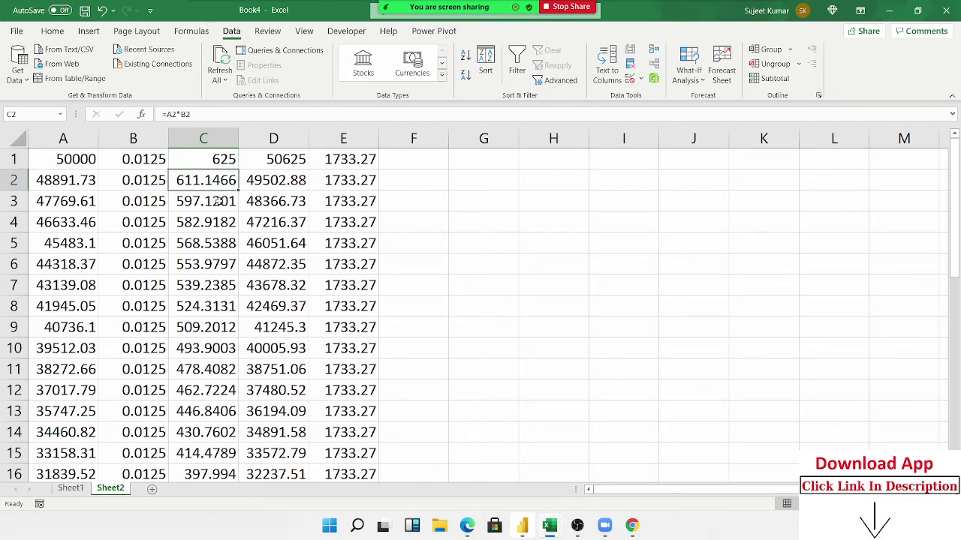
click(219, 202)
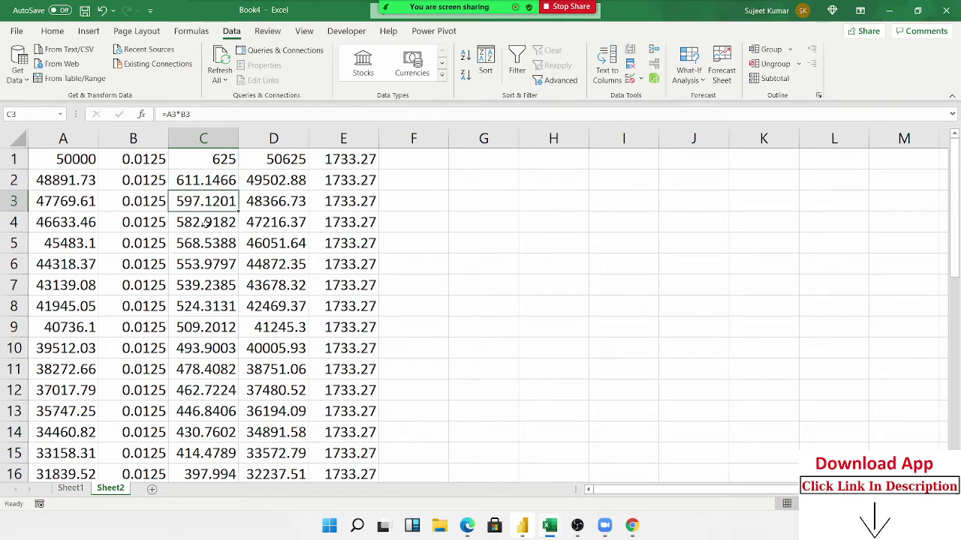
click(204, 223)
click(71, 489)
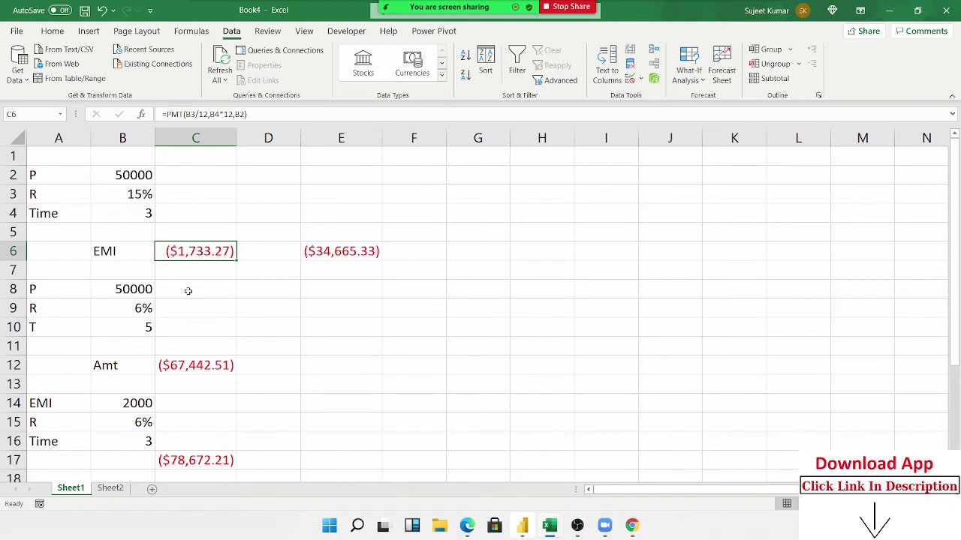
double_click(201, 251)
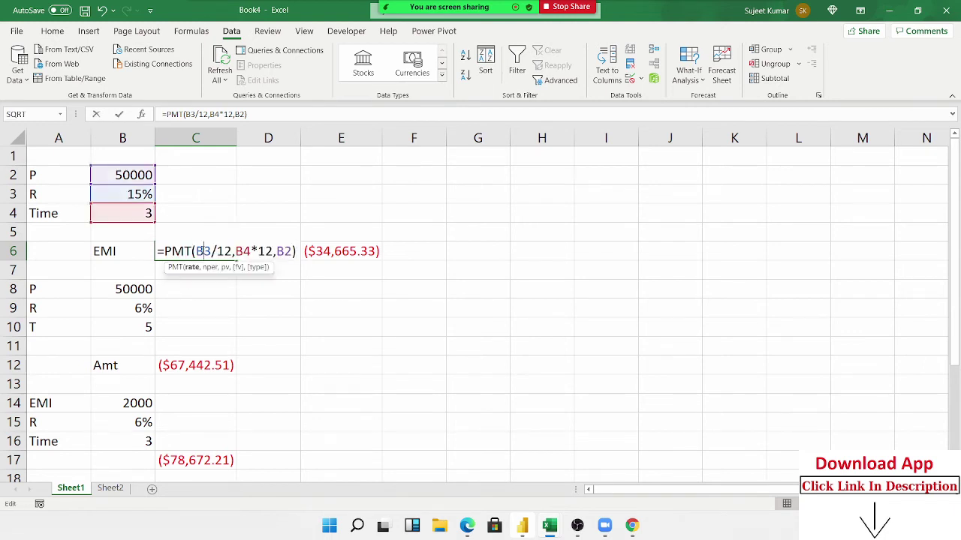
key(Return)
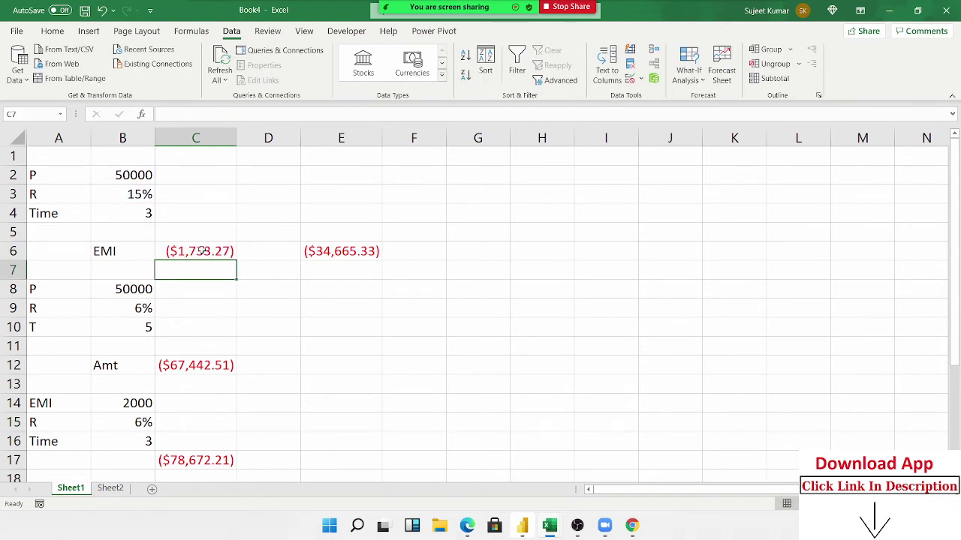
click(201, 252)
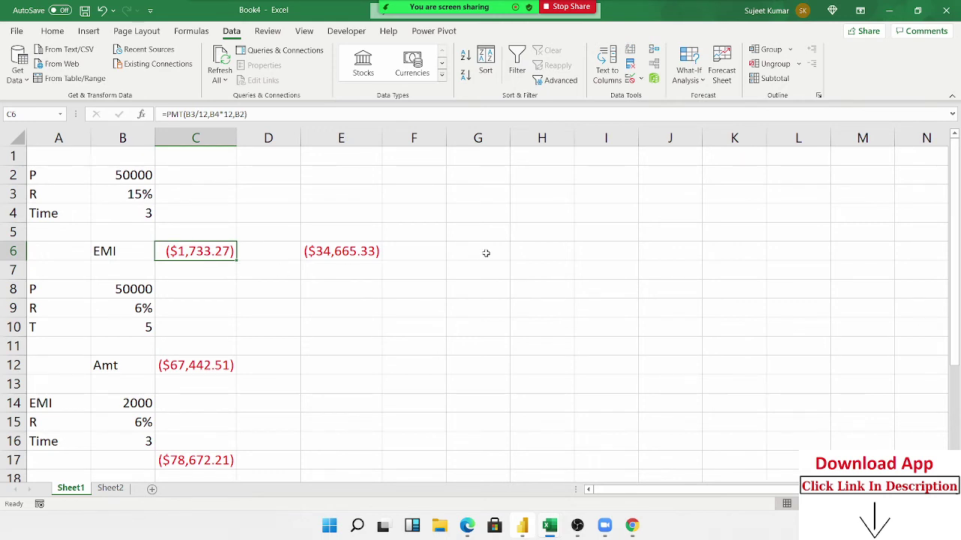
click(368, 289)
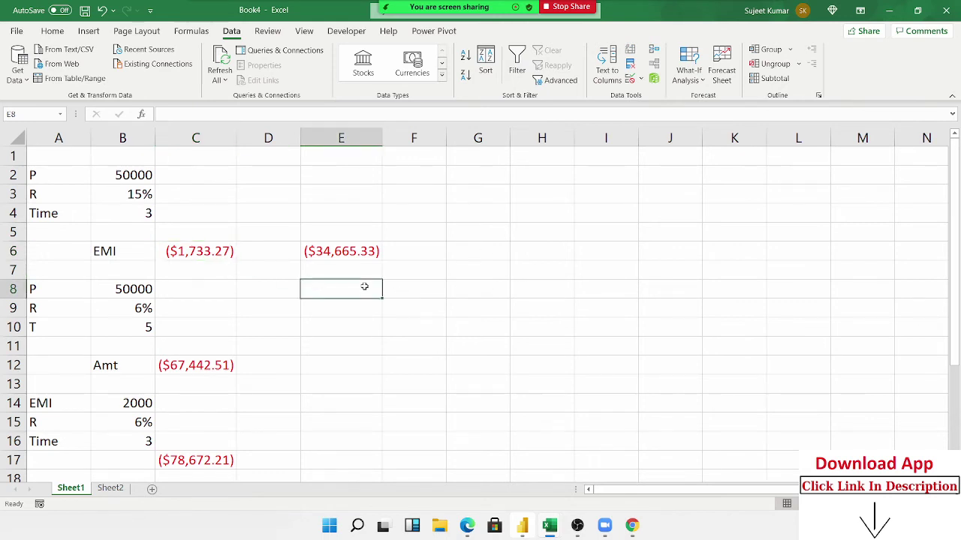
click(496, 295)
Type the headers Month, P, I and EMI across E8:H8
click(364, 290)
text(Mont)
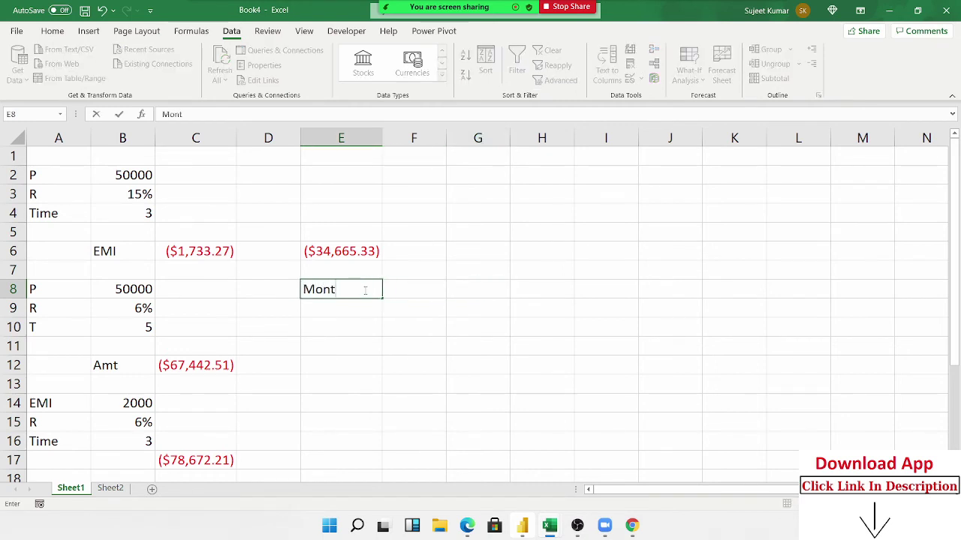
text(h)
key(Tab)
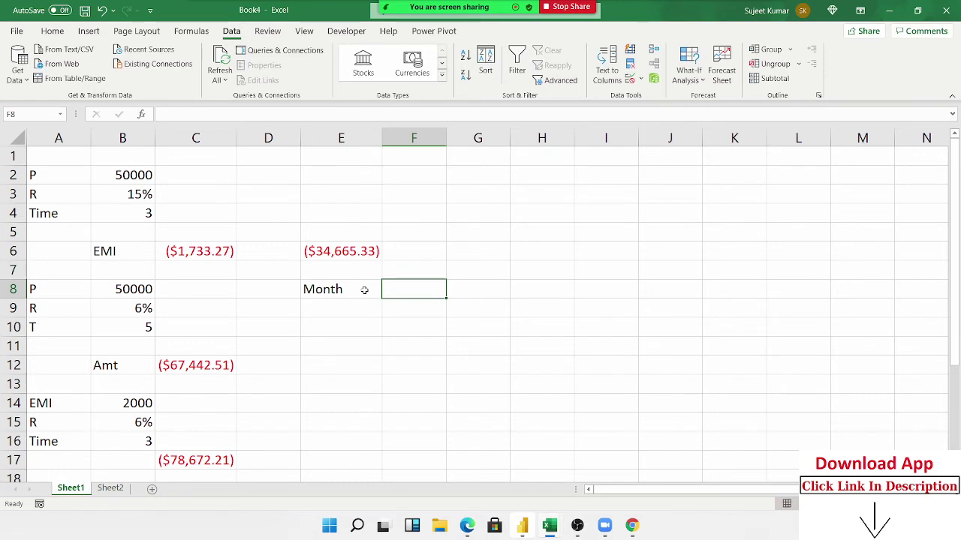
text(P)
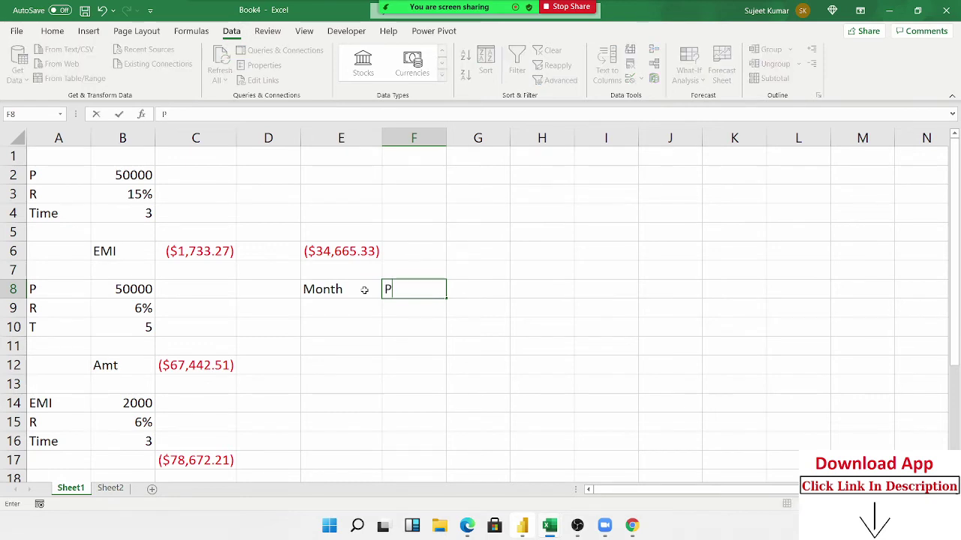
key(Tab)
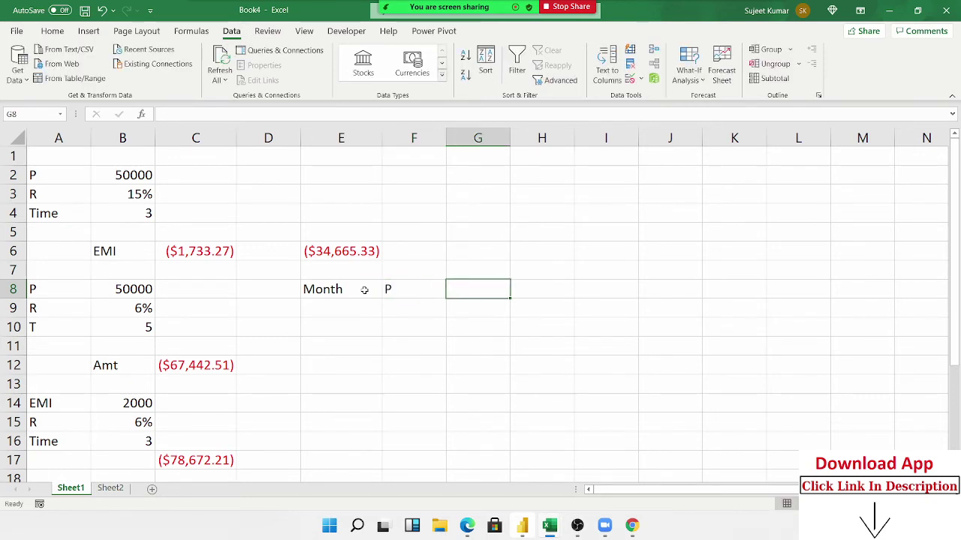
text(I)
key(Tab)
text(E)
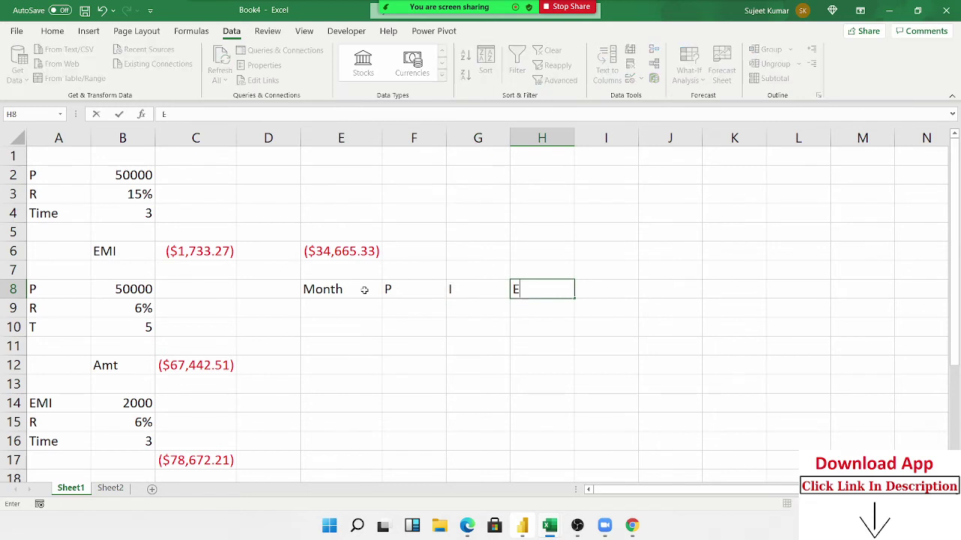
text(MI)
key(Return)
Number months 1–5 in E9:E13, deleting the extra 6, and move to F9
text(1)
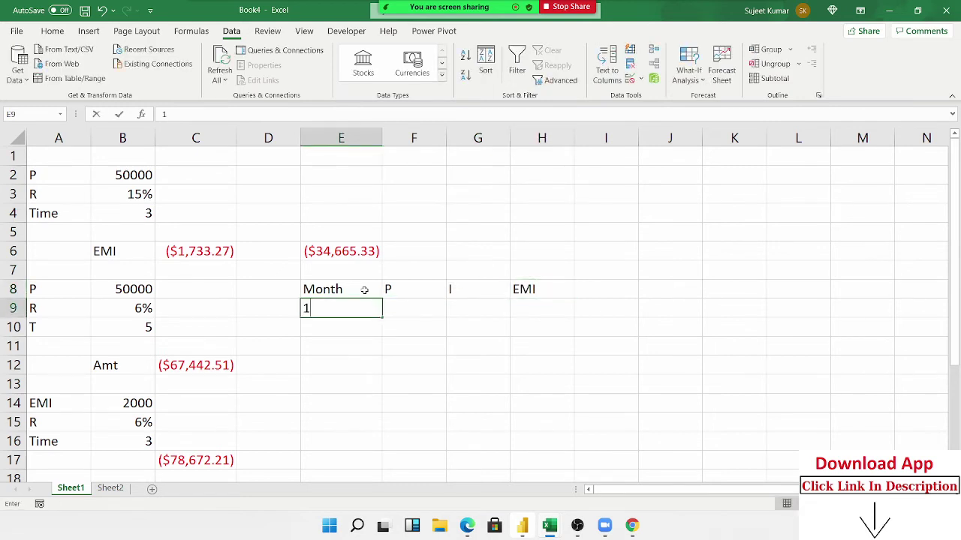
key(Return)
text(2 3 4 5)
key(Return)
text(6)
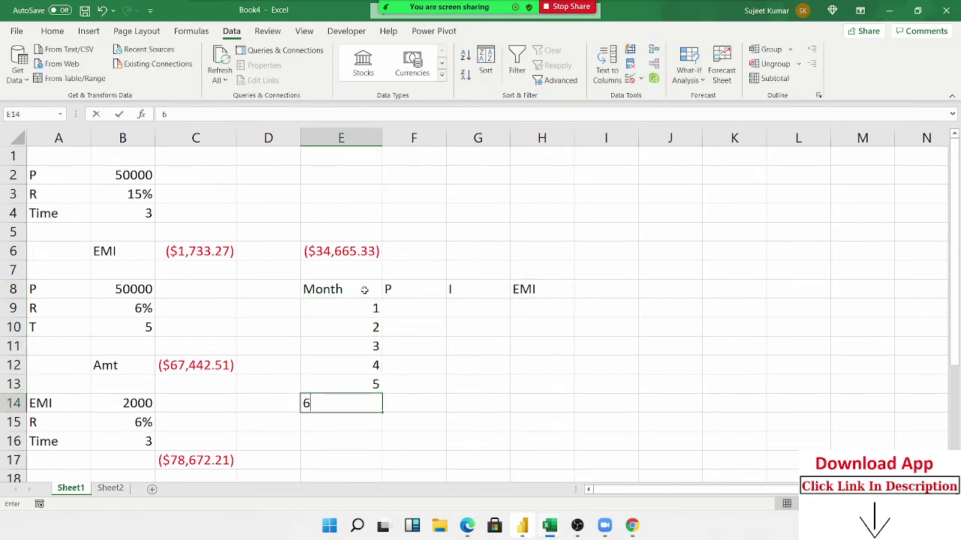
key(Return)
key(Up)
key(Delete)
click(364, 290)
key(Down)
key(Right)
Enter =PPMT(B3/12,E9,B4*12,B2) in F9 for month 1's principal
text(=)
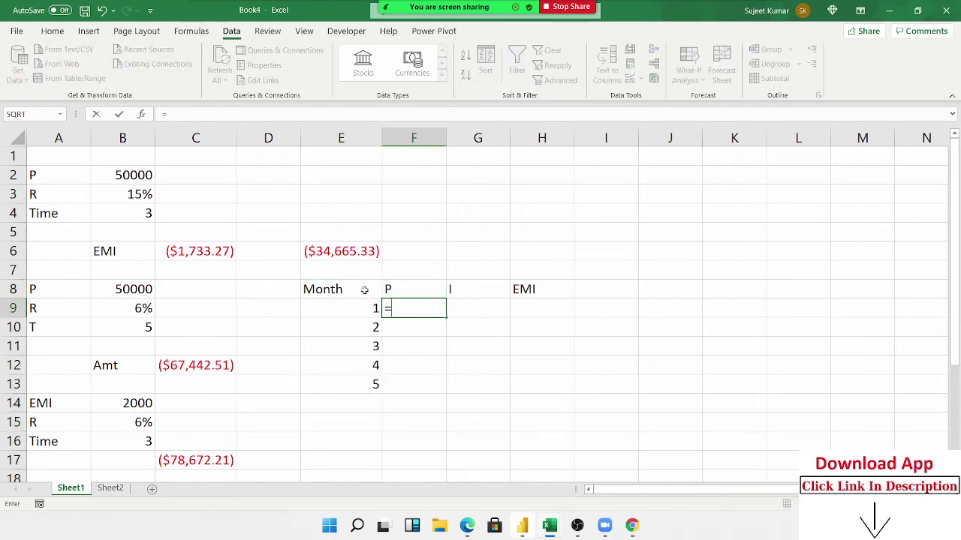
text(pp)
key(Tab)
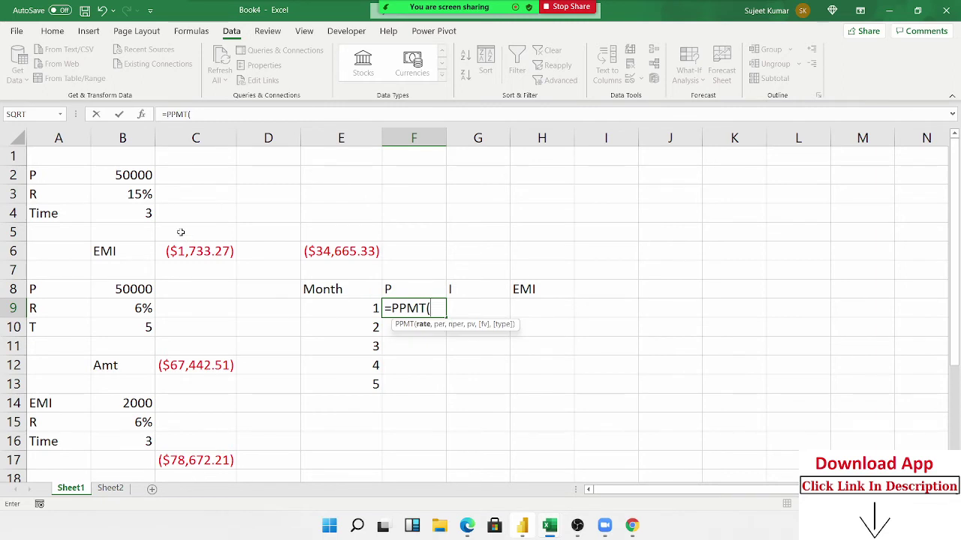
click(142, 196)
text(/12)
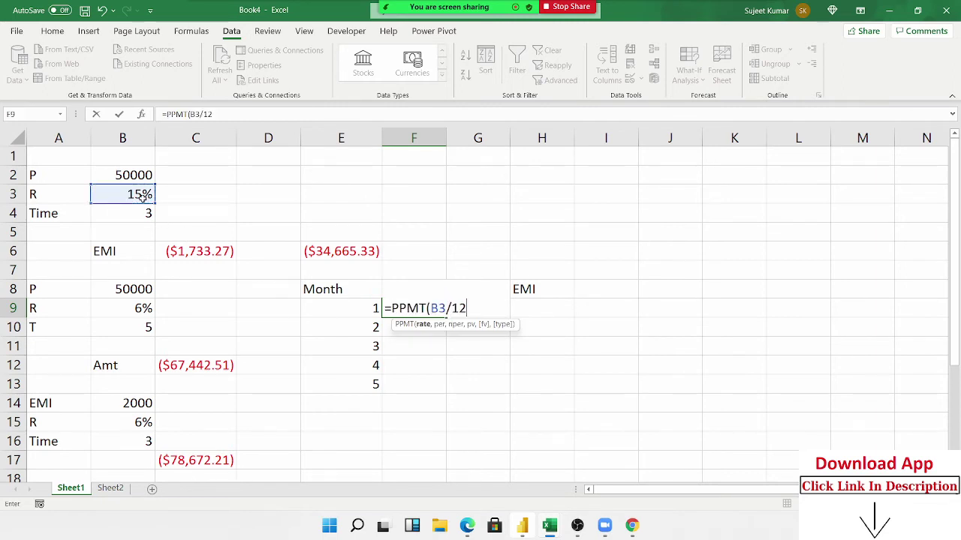
text(,)
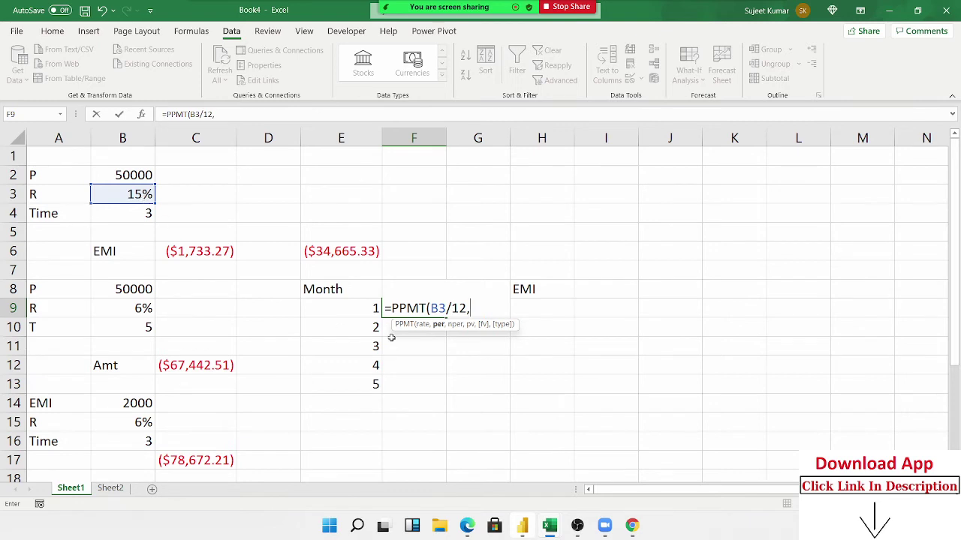
click(358, 308)
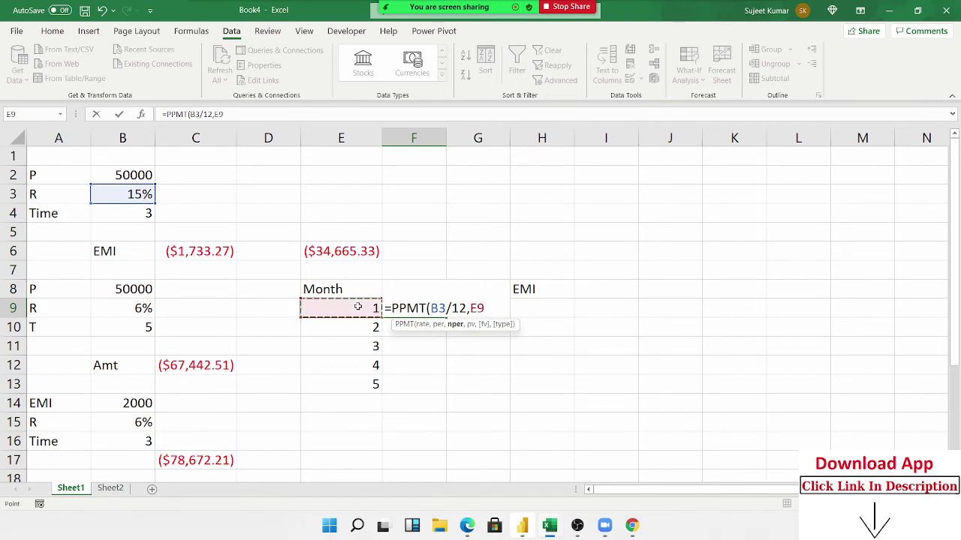
text(,)
click(141, 213)
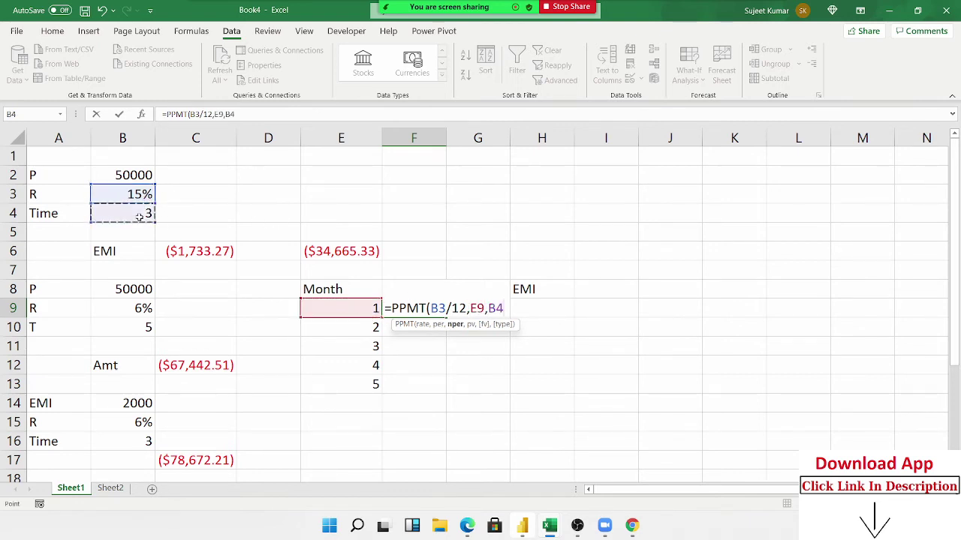
text(*12,)
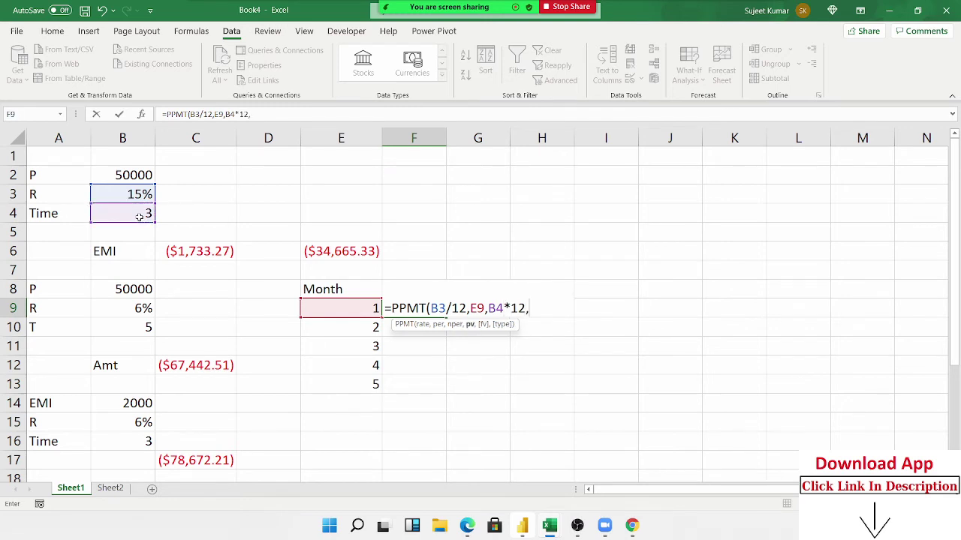
click(132, 174)
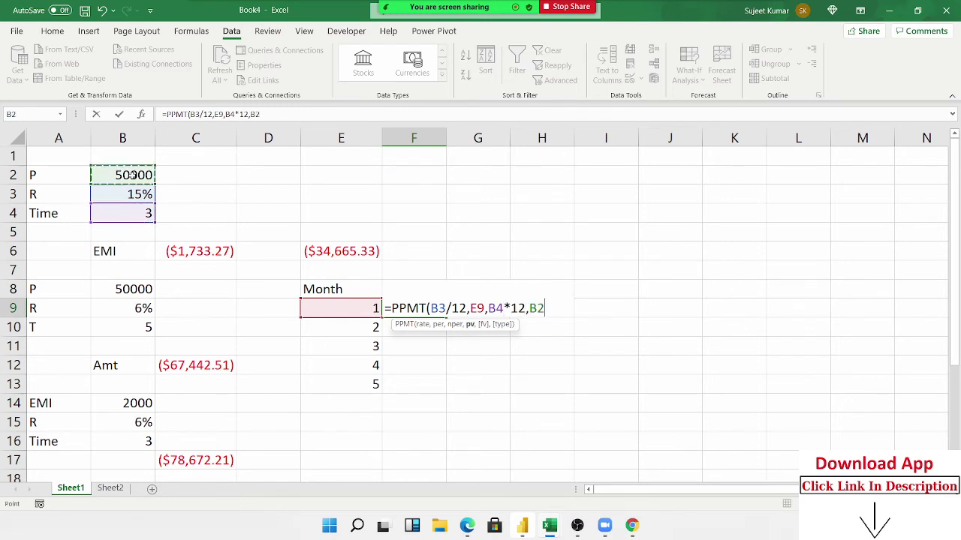
key(Return)
key(Up)
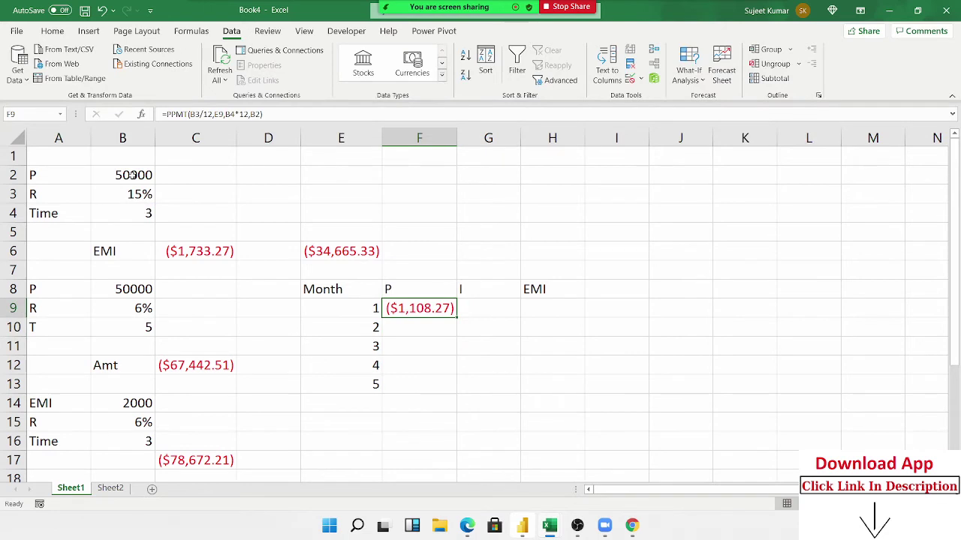
Make B3, B4 and B2 absolute in the PPMT formula and fill it down to F13
key(F2)
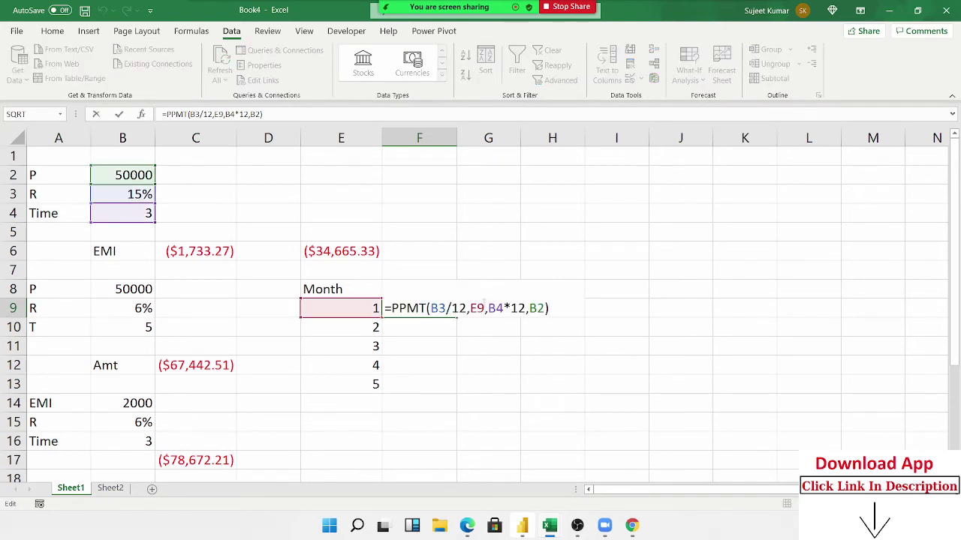
click(433, 308)
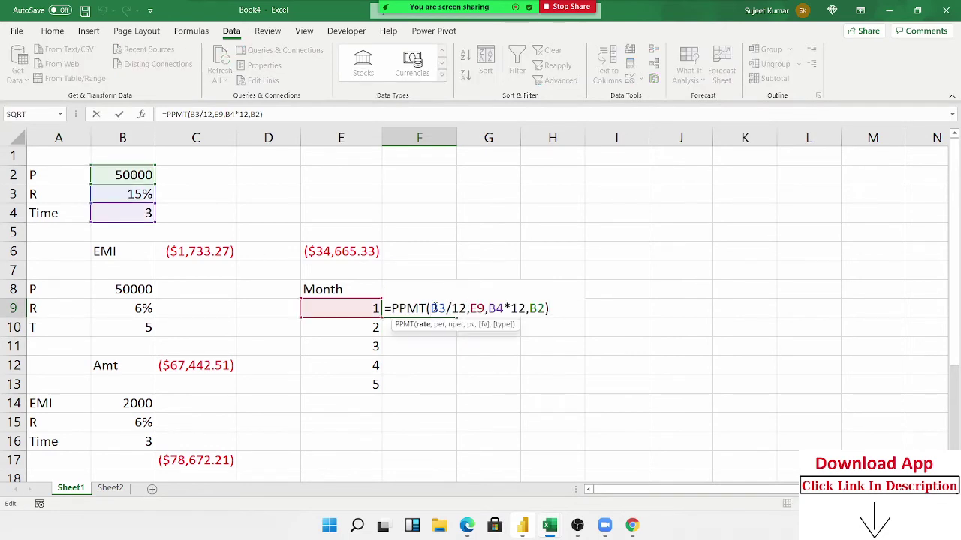
key(F4)
click(512, 308)
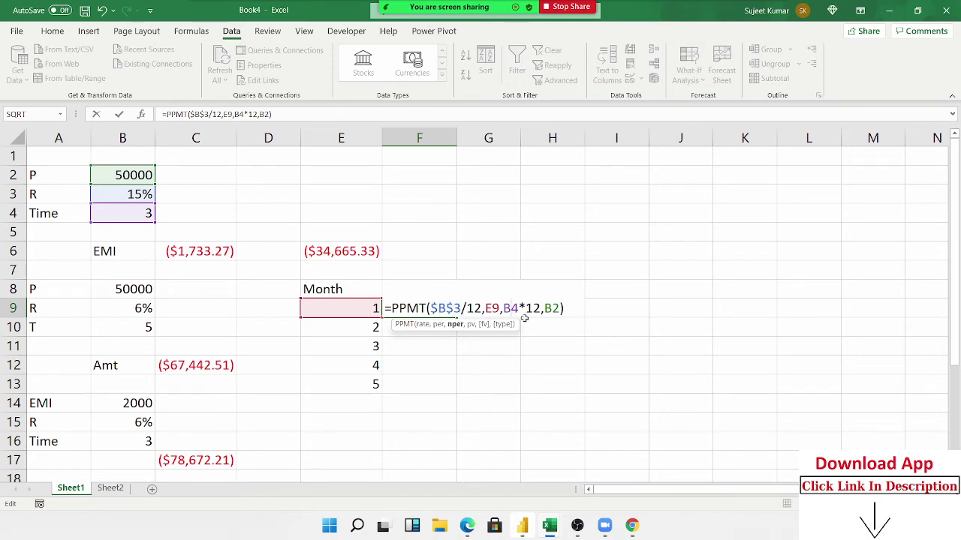
key(F4)
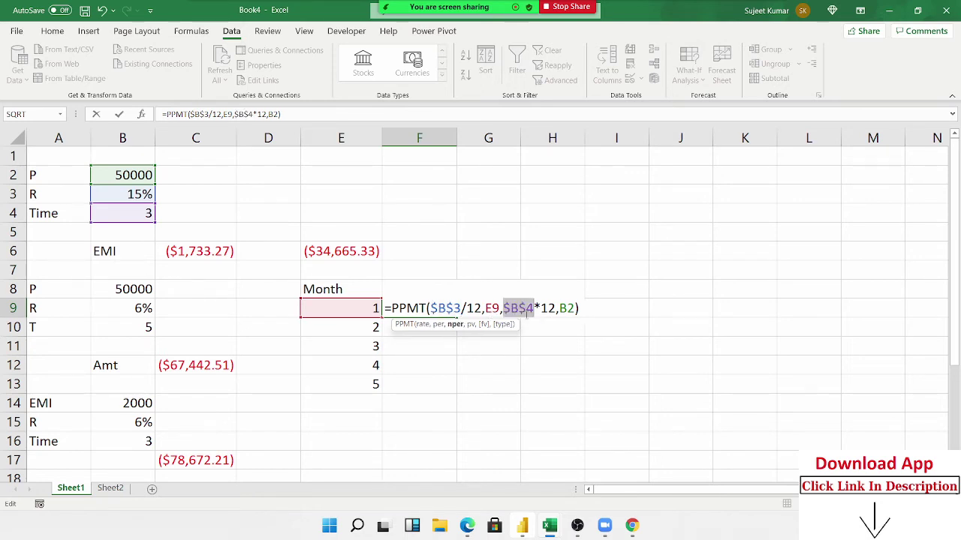
click(570, 308)
key(F4)
key(Return)
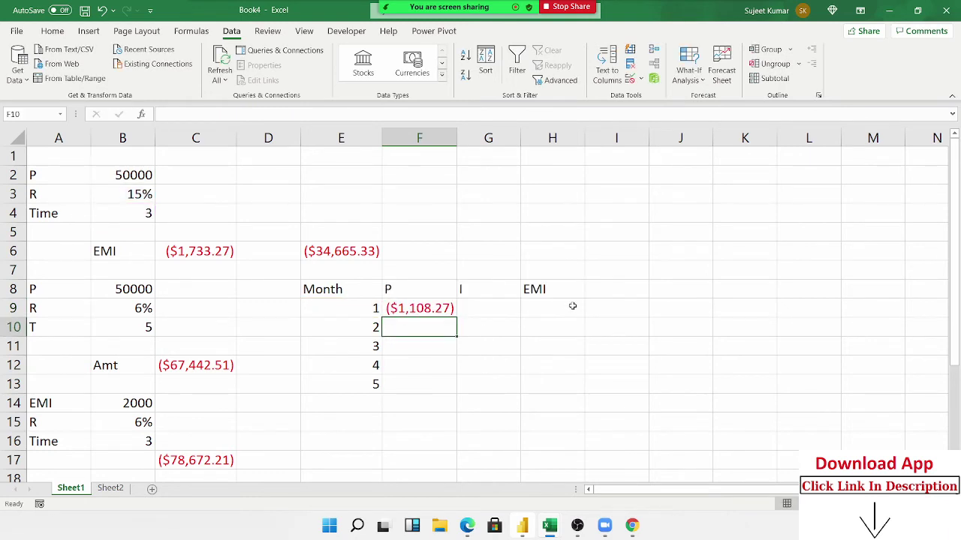
click(440, 313)
double_click(455, 317)
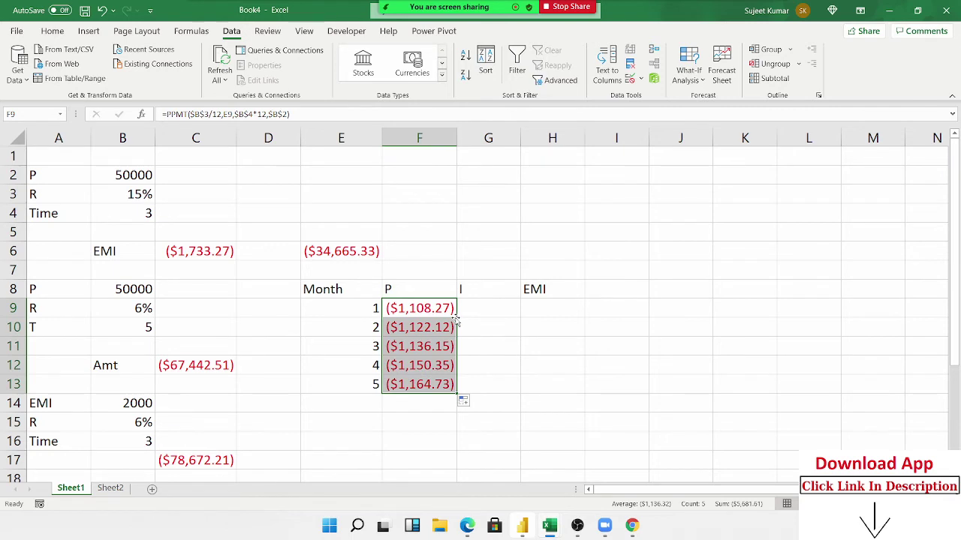
Enter =IPMT(B3/12,E9,B4*12,B2) in G9 for month 1's interest
click(476, 309)
text(=)
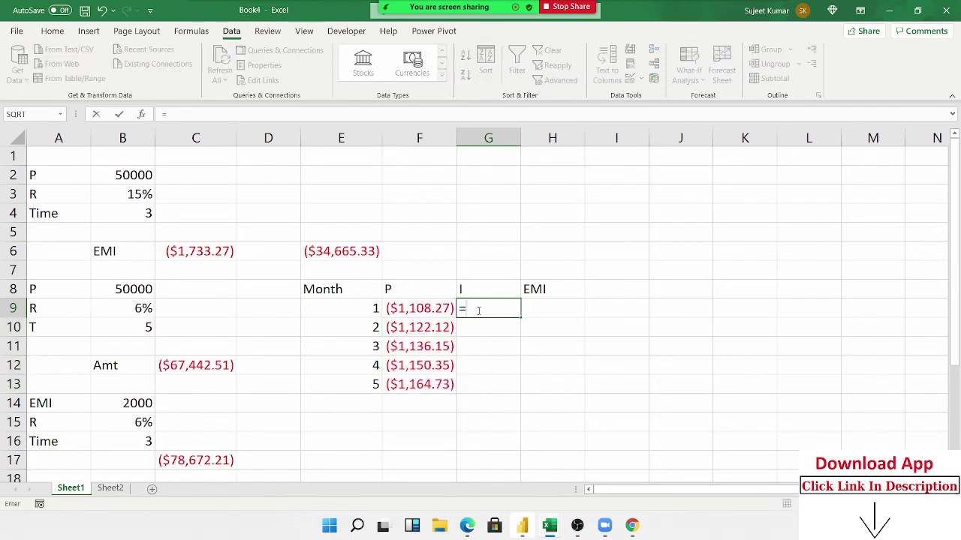
text(ip)
key(Tab)
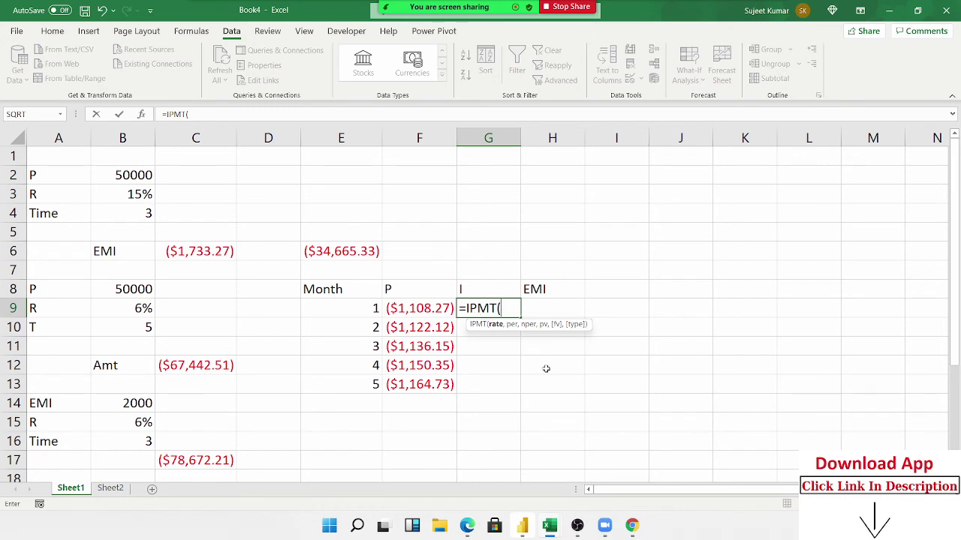
click(132, 194)
text(/)
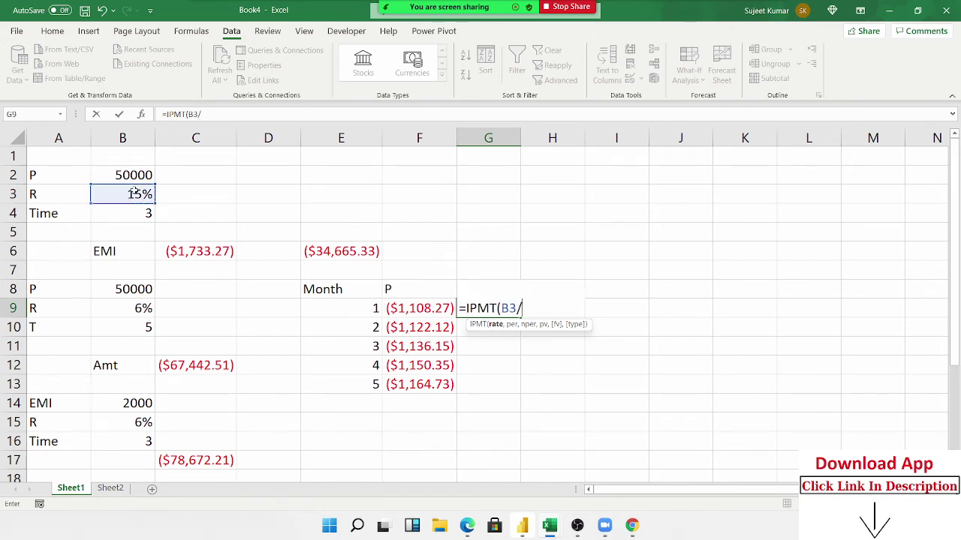
text(12,)
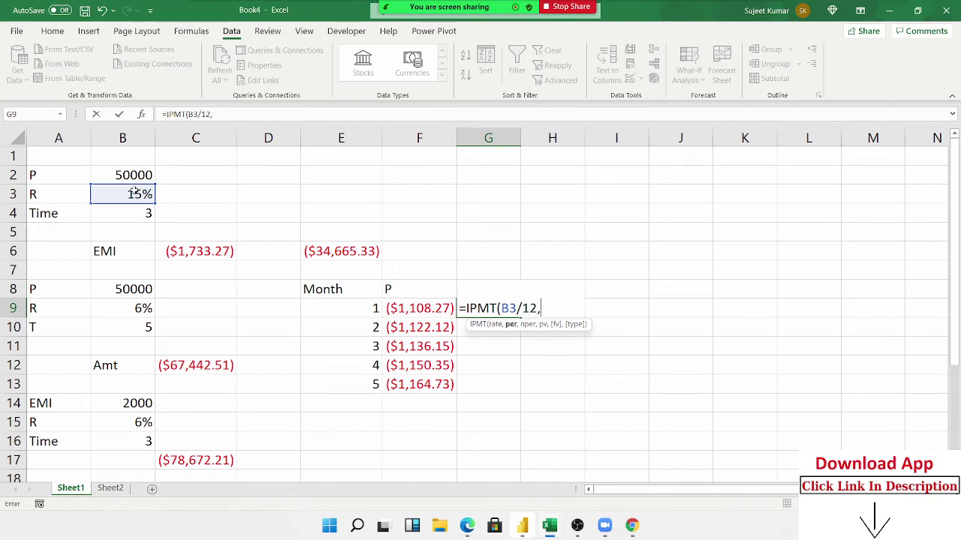
click(325, 309)
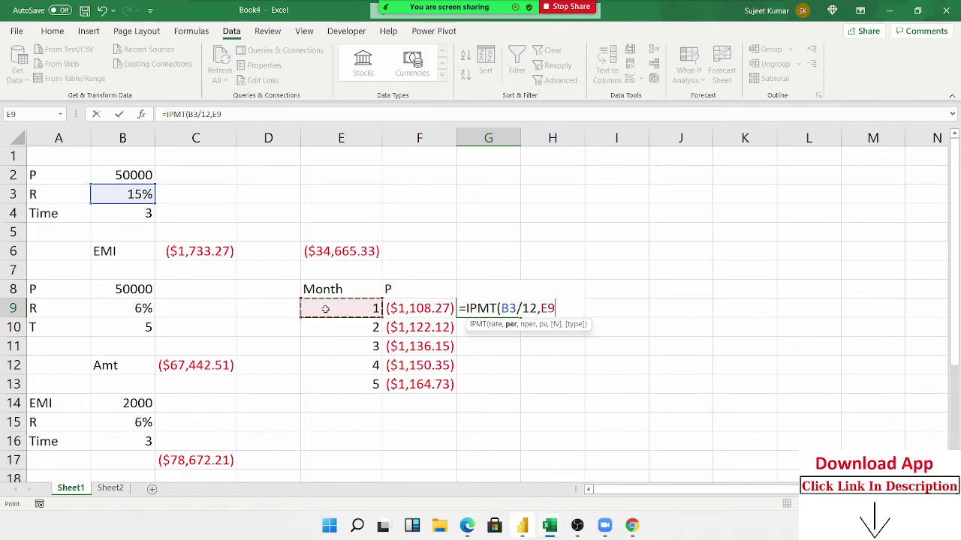
text(,)
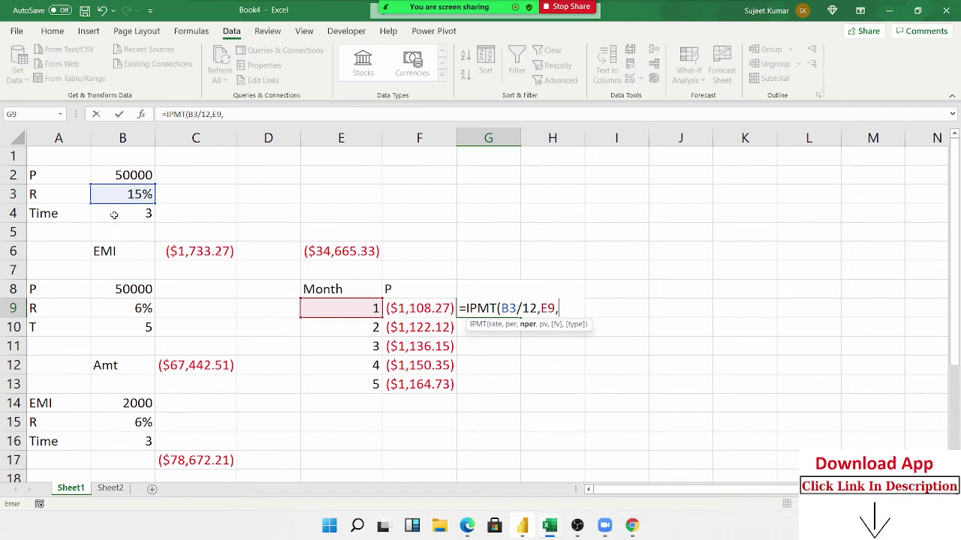
click(114, 215)
text(*12)
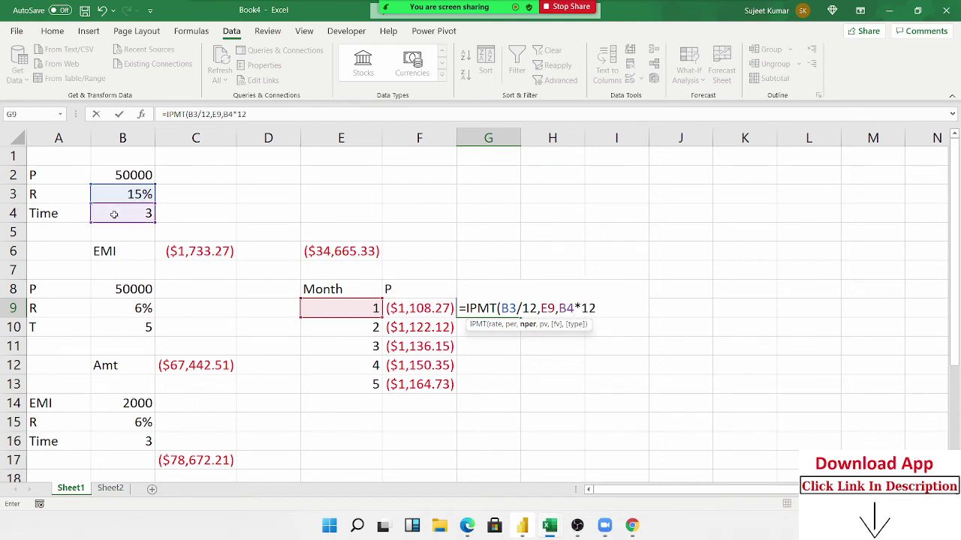
text(,)
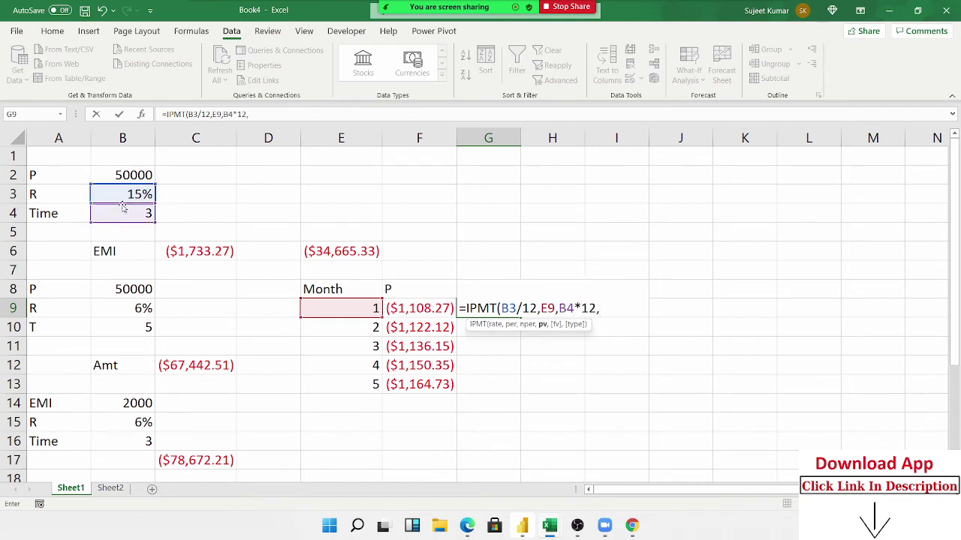
click(131, 170)
key(Return)
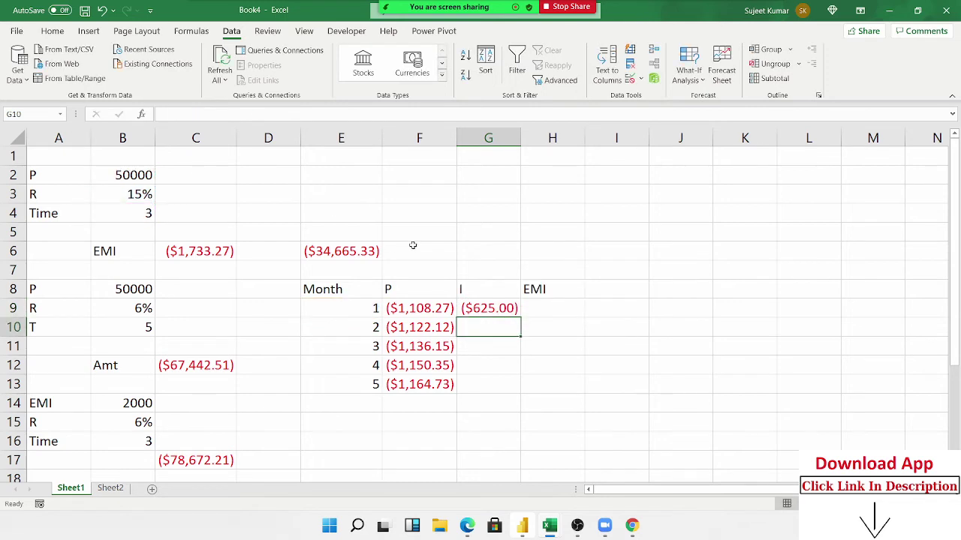
Lock B3, B4 and B2 as absolute references in the G9 IPMT formula
click(491, 309)
double_click(492, 307)
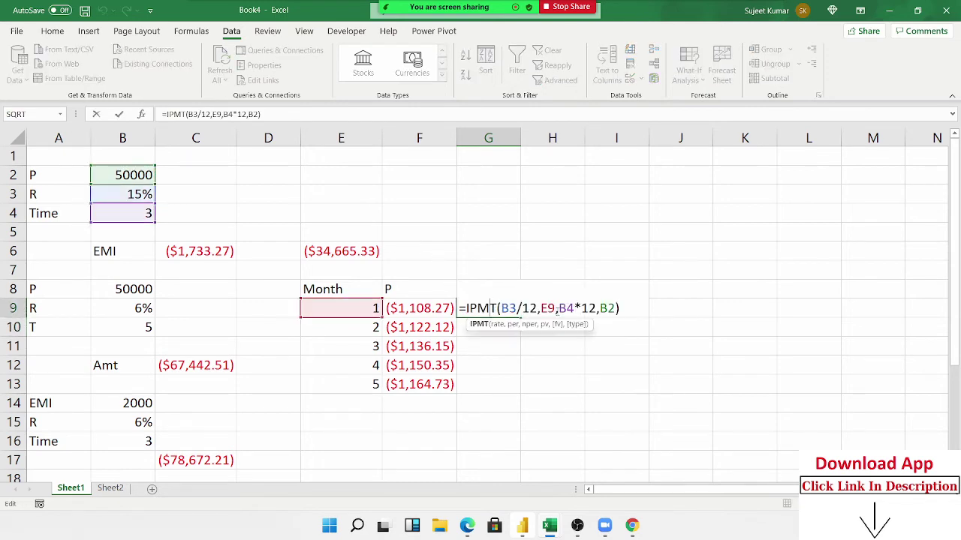
click(508, 308)
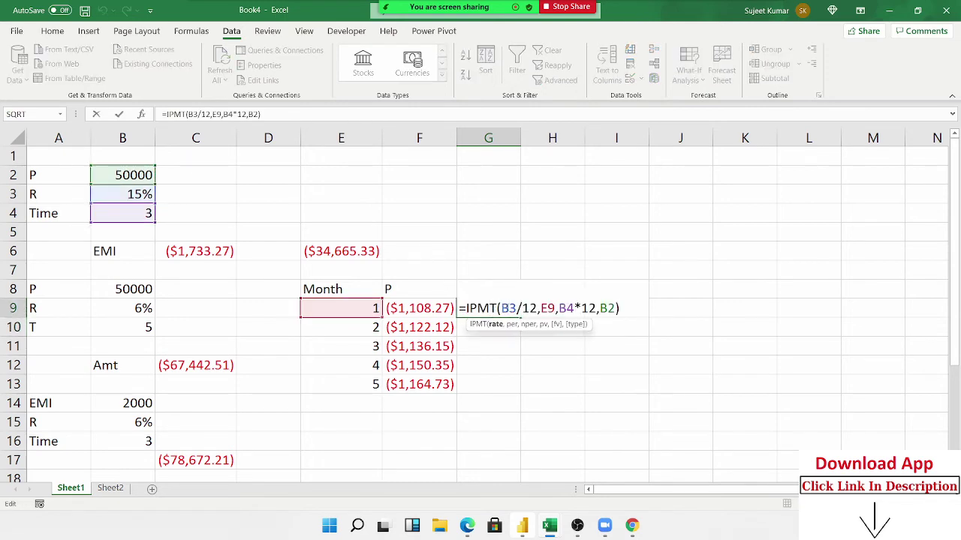
key(F4)
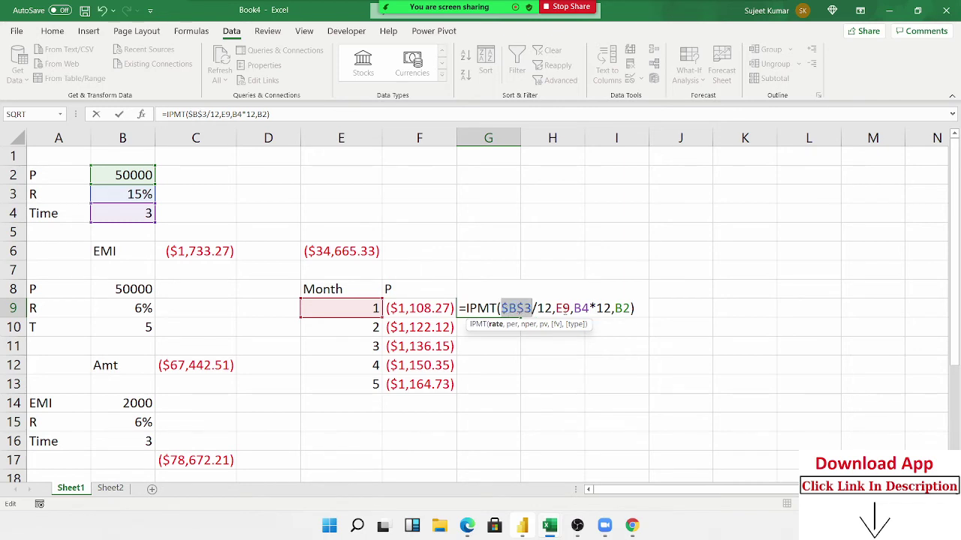
click(568, 308)
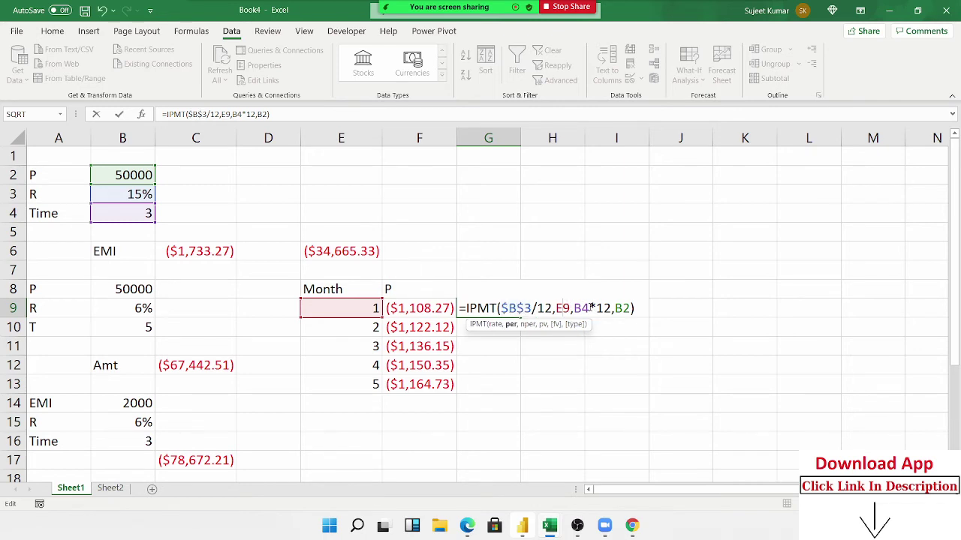
click(592, 308)
key(F4)
click(632, 308)
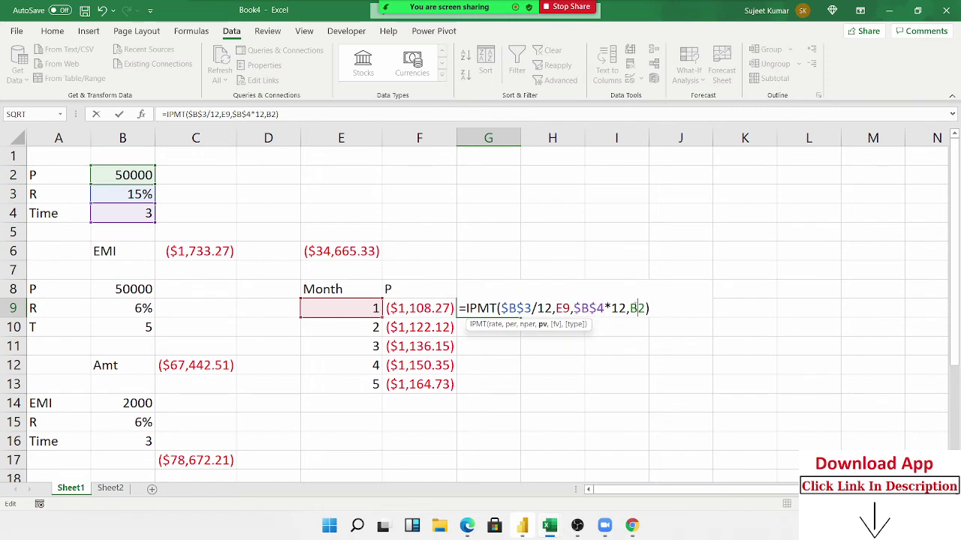
key(F4)
key(Return)
Fill the IPMT formula down to G13, showing ($625.00) to ($568.54)
click(495, 307)
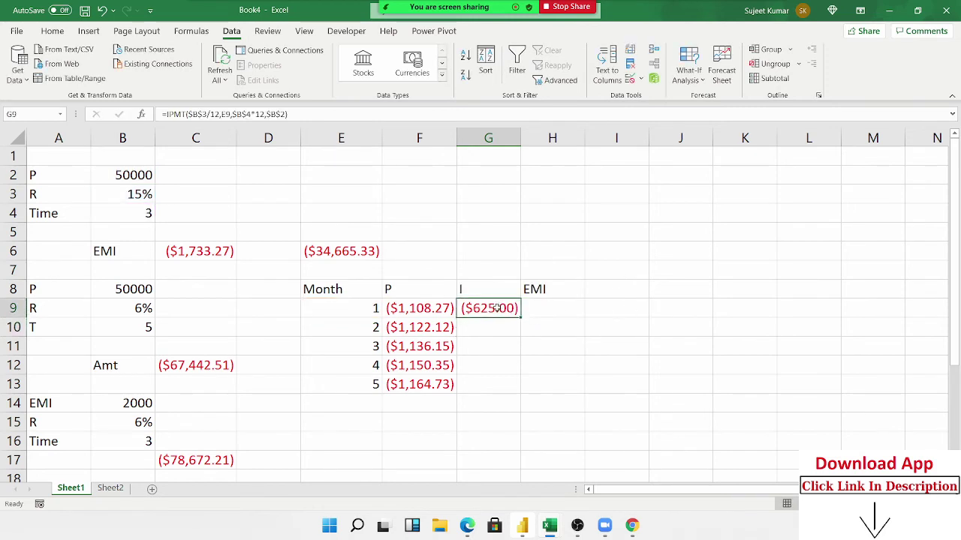
double_click(520, 316)
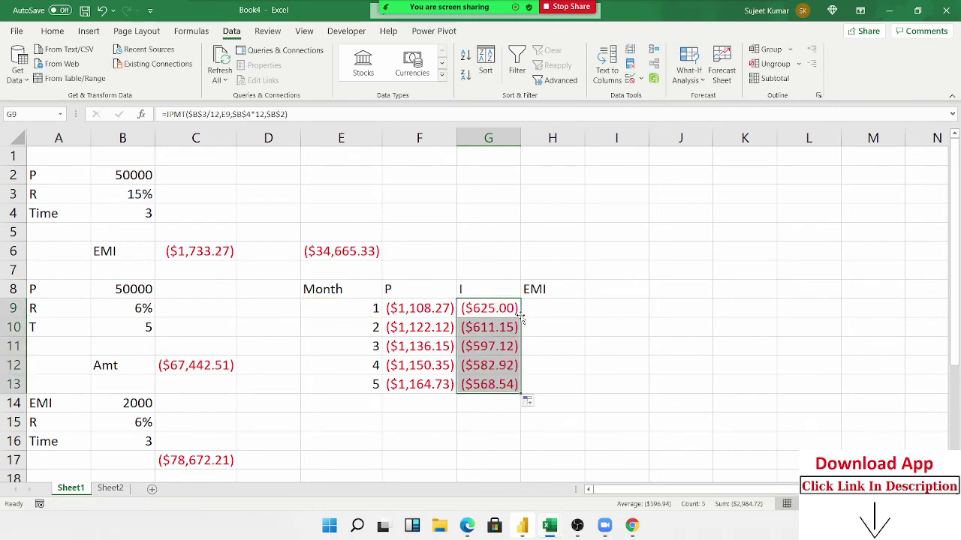
click(492, 353)
click(485, 380)
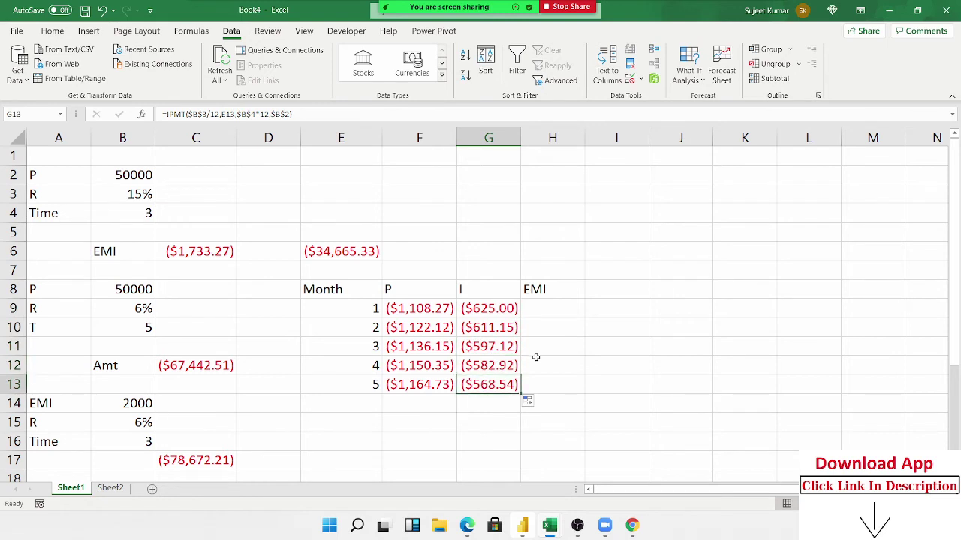
click(544, 315)
Enter =F9+G9 in H9 and fill it down to H13, each month ($1,733.27)
text(=)
key(Left)
key(Left)
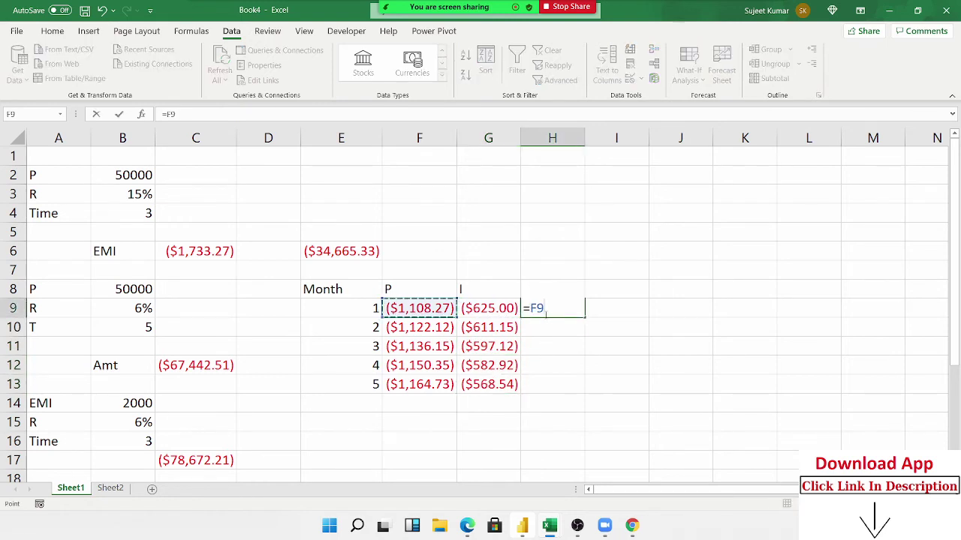
text(+)
key(Left)
key(Return)
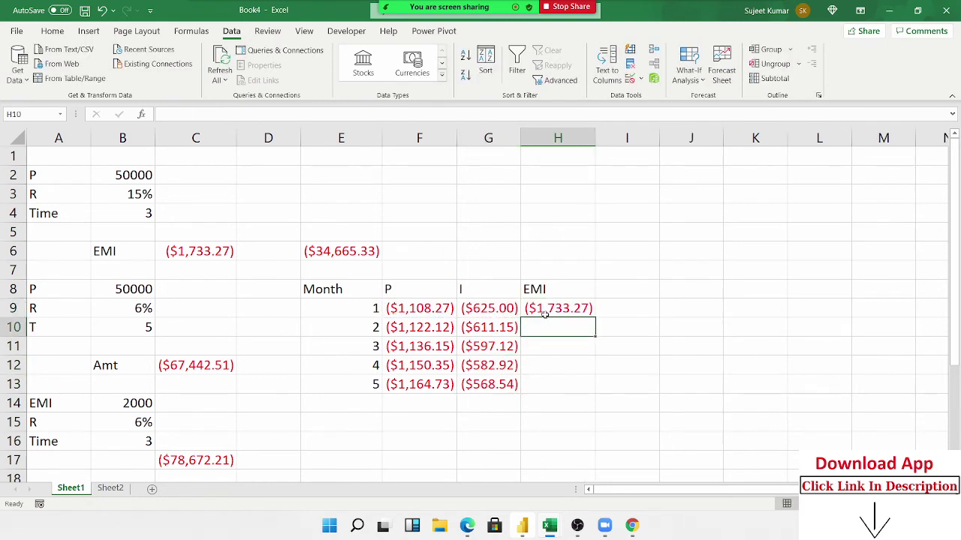
click(546, 313)
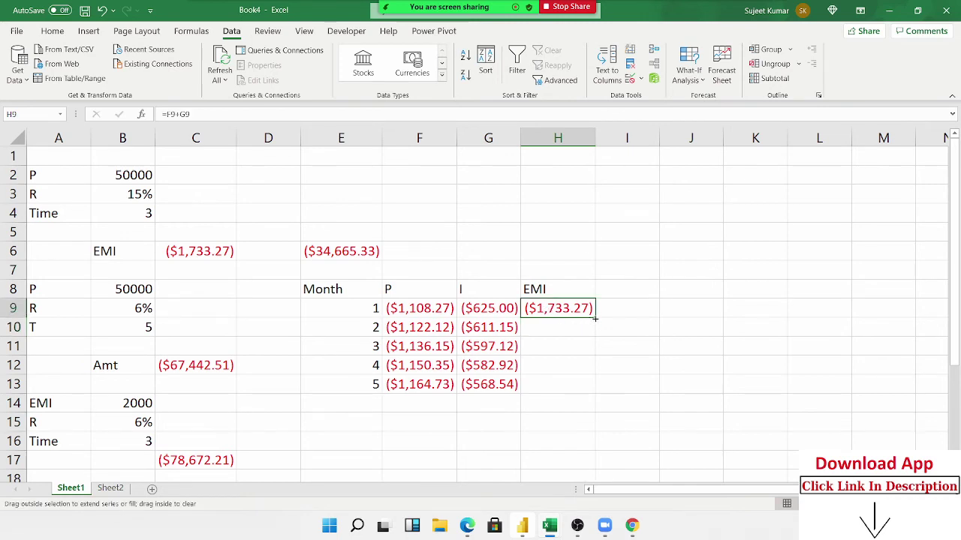
double_click(595, 318)
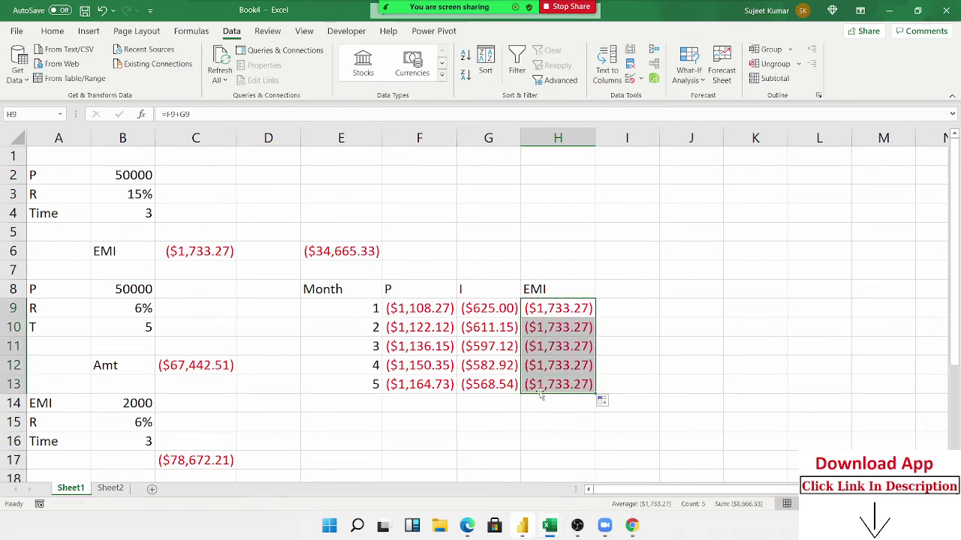
Enter 5 in D3 and the labels P in E2 and I in F2
click(298, 189)
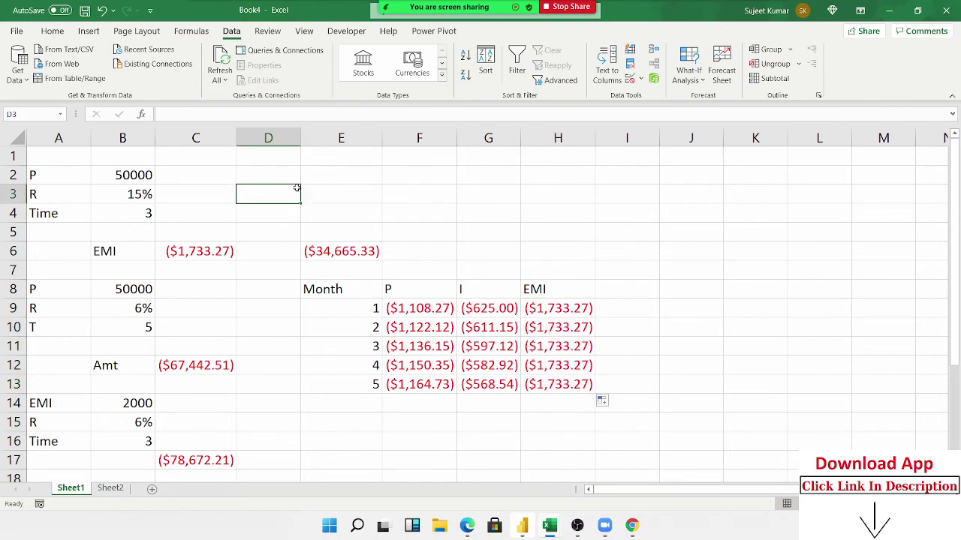
text(5)
key(Tab)
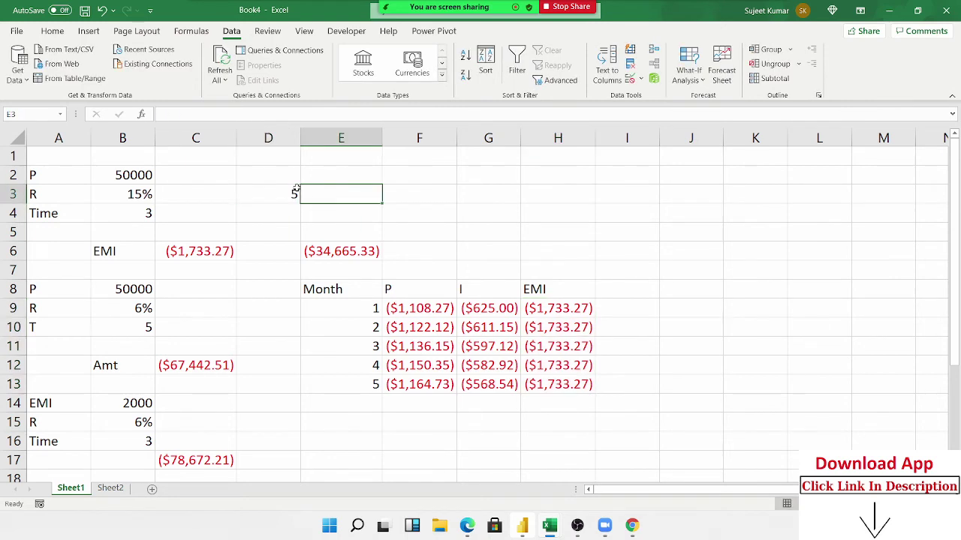
key(Up)
text(P)
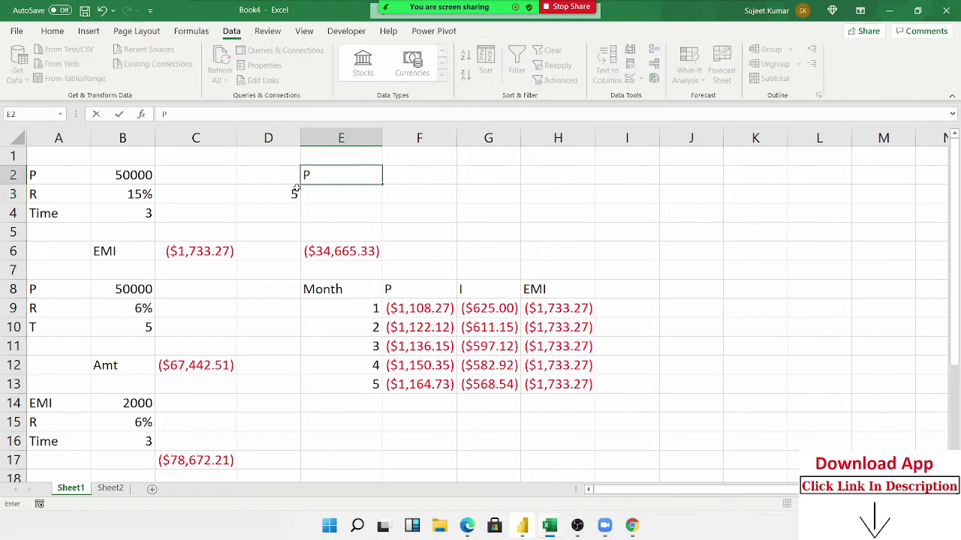
key(Tab)
text(I)
key(Return)
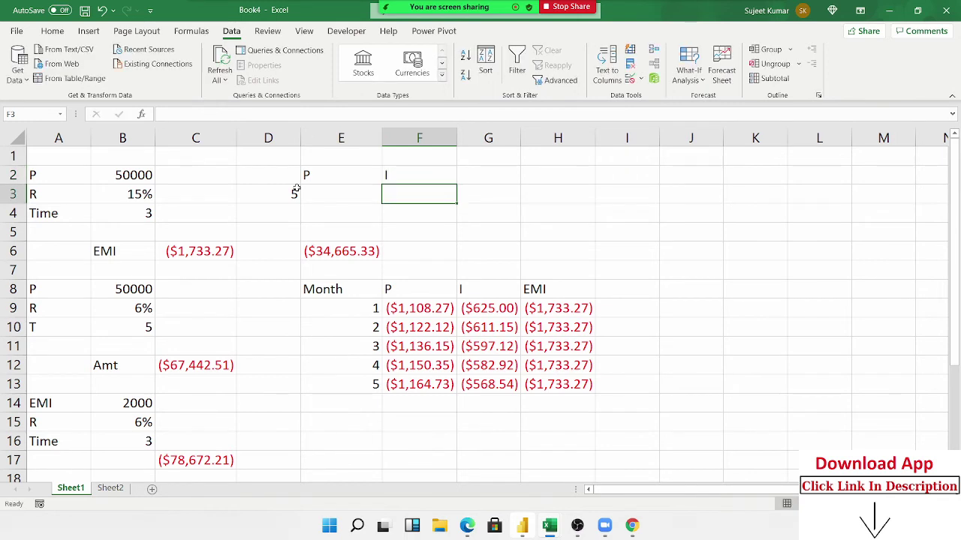
Check the PPMT formulas in F9:F13 and the empty cells F15:F23, then select E3
drag(412, 306, 415, 383)
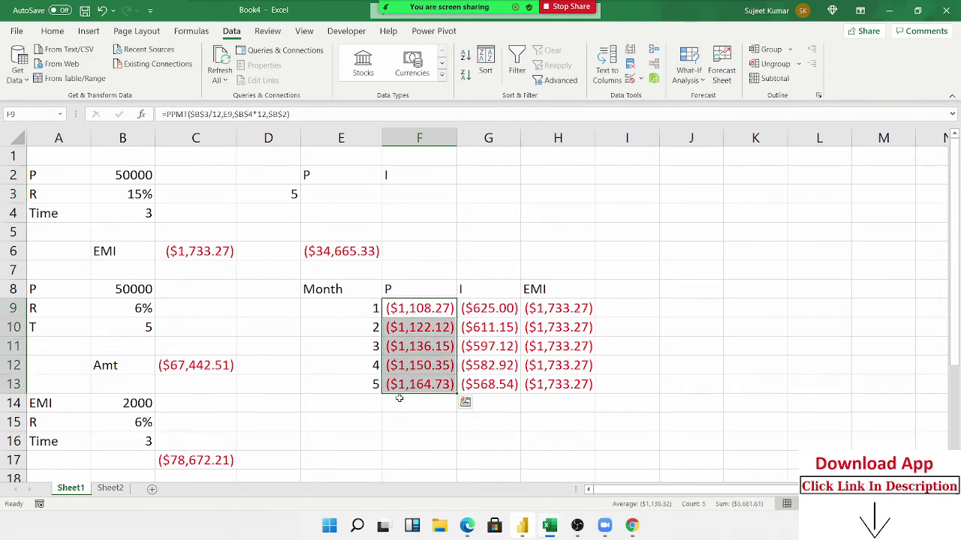
click(324, 197)
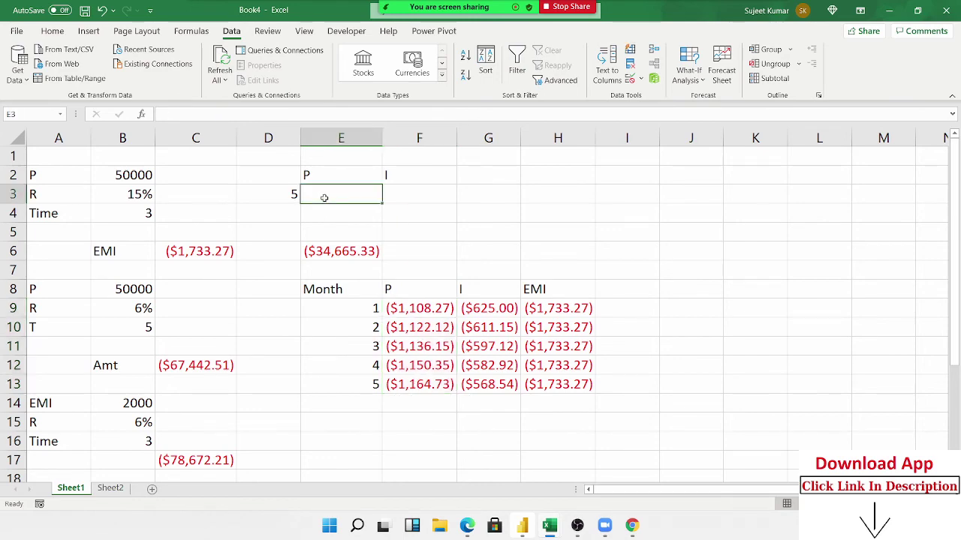
click(403, 327)
scroll(403, 375, down, 1)
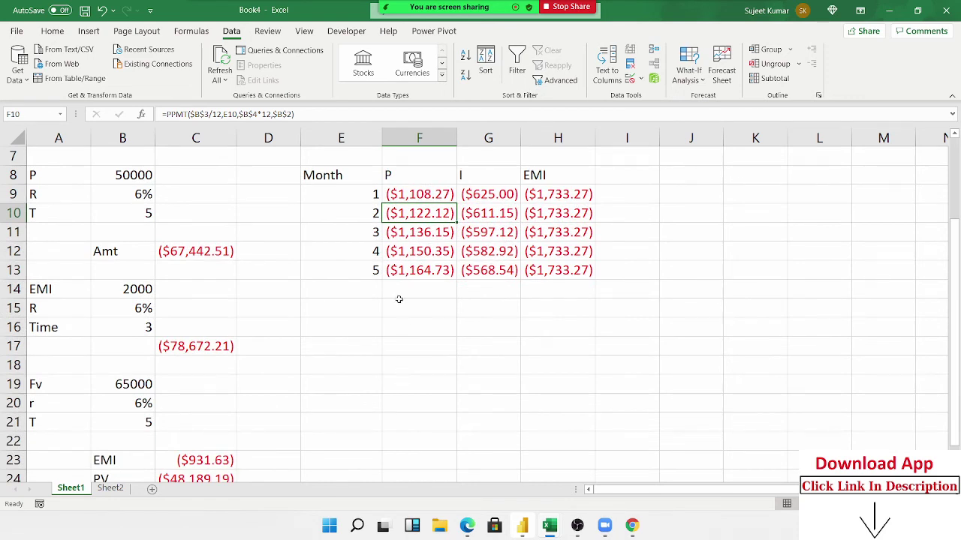
drag(396, 300, 387, 455)
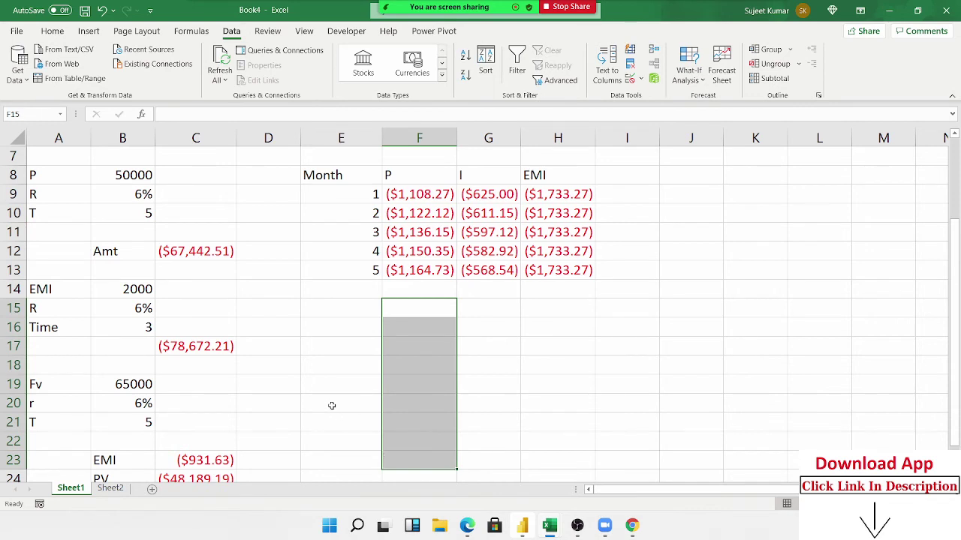
scroll(332, 403, up, 2)
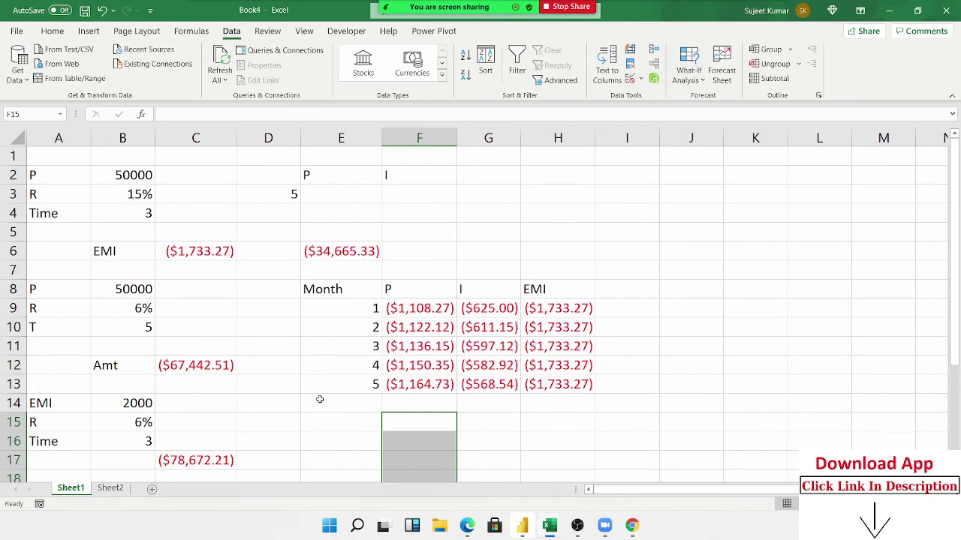
click(322, 194)
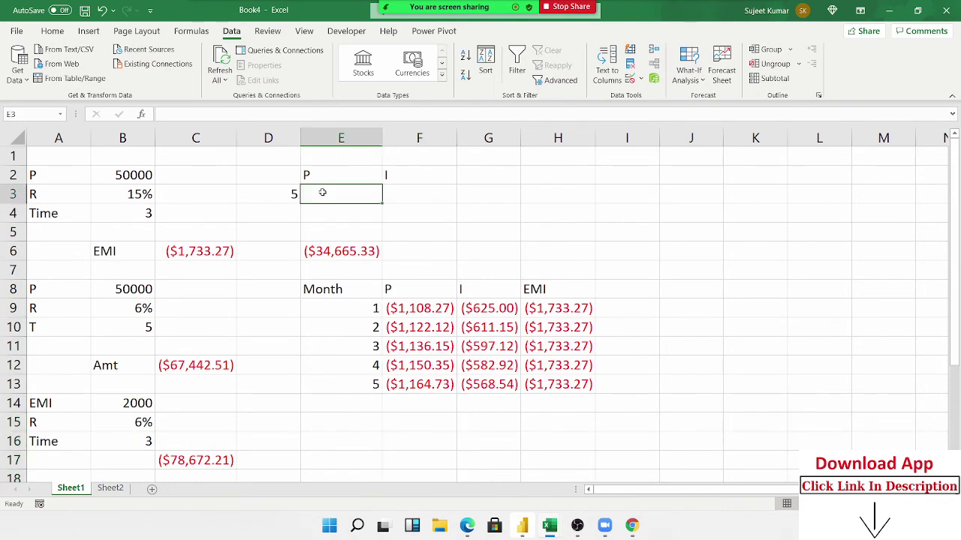
Start E3's formula as =SUM(PPMT(B3/12,{1,2,3,4,5}, for months 1 to 5
text(=)
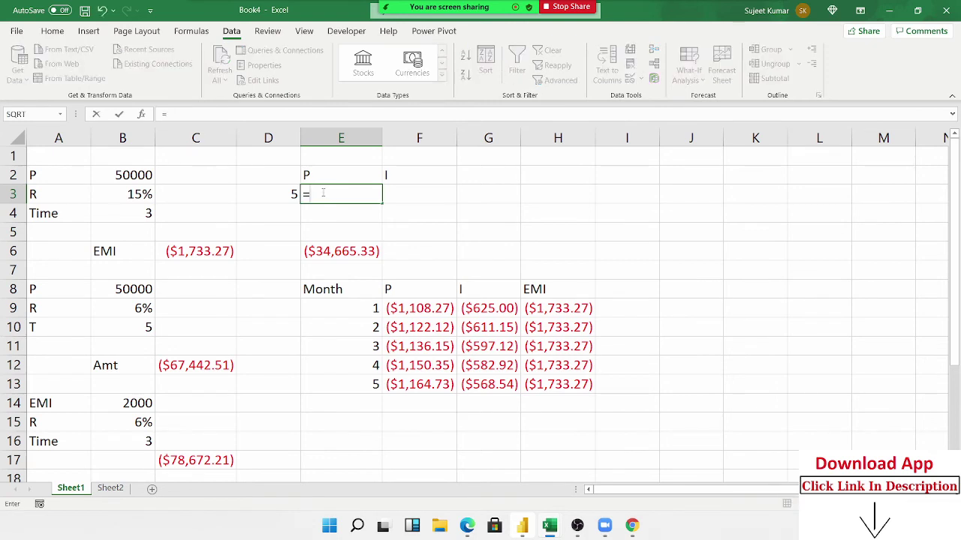
text(sum)
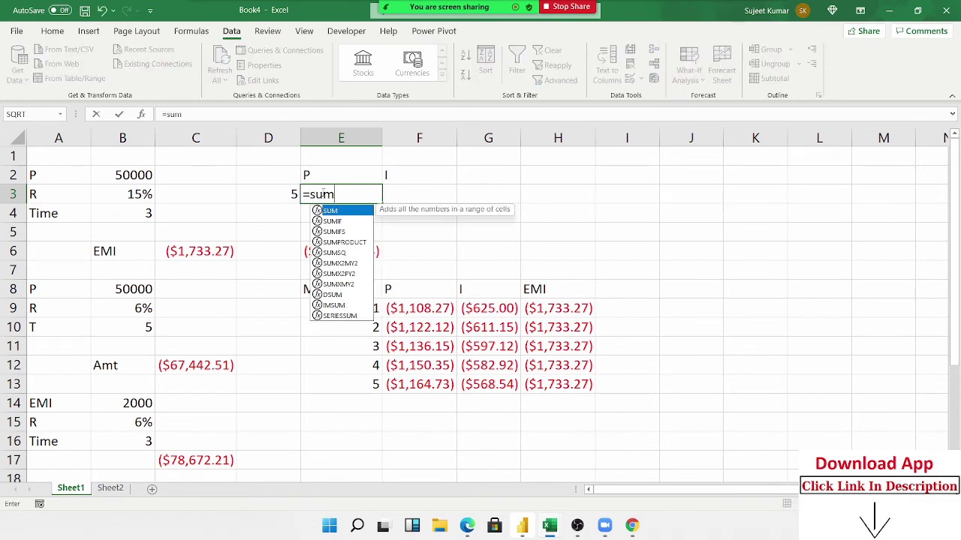
key(Tab)
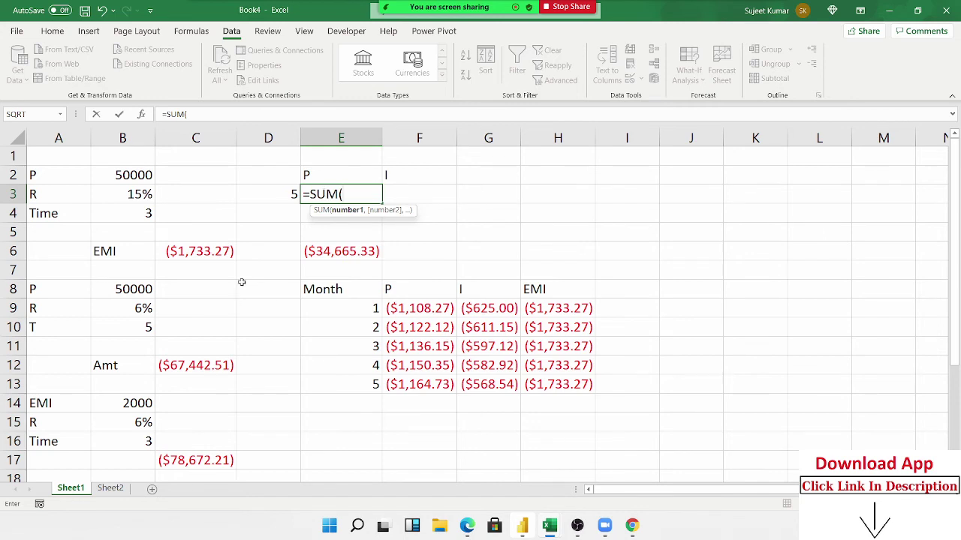
text(pp)
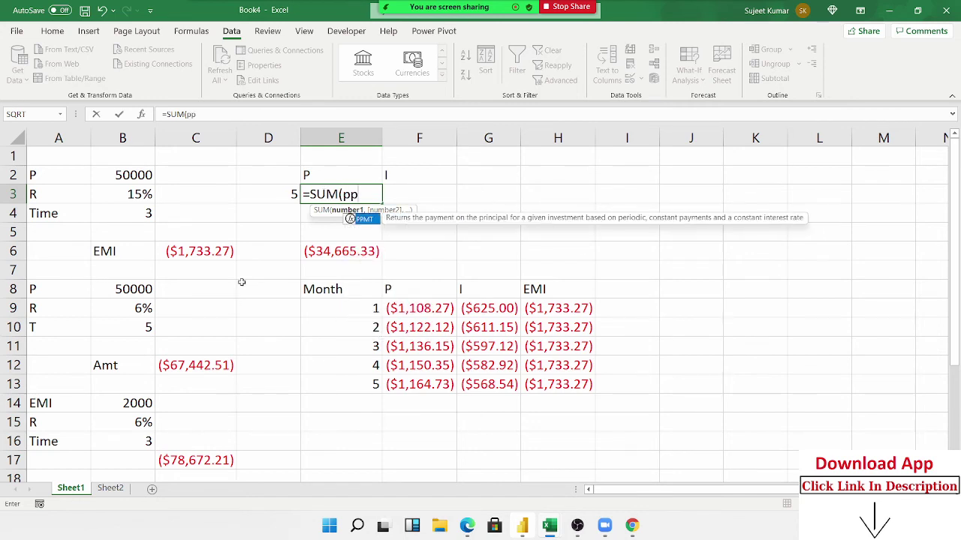
key(Tab)
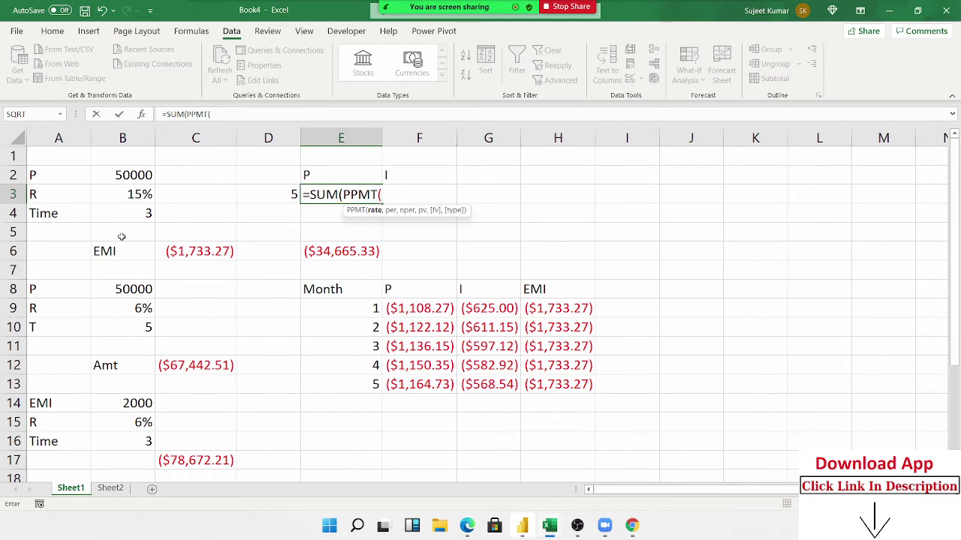
click(125, 195)
text(/)
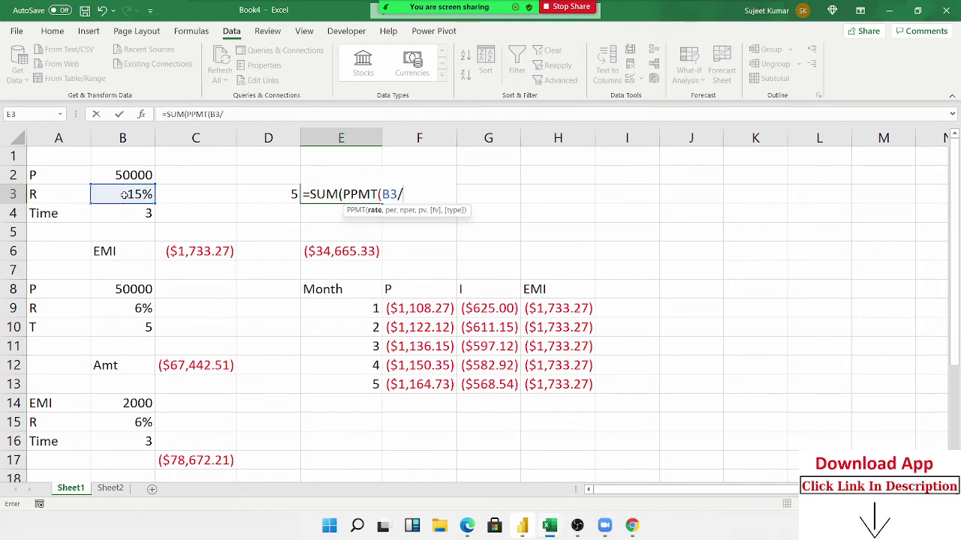
text(12,)
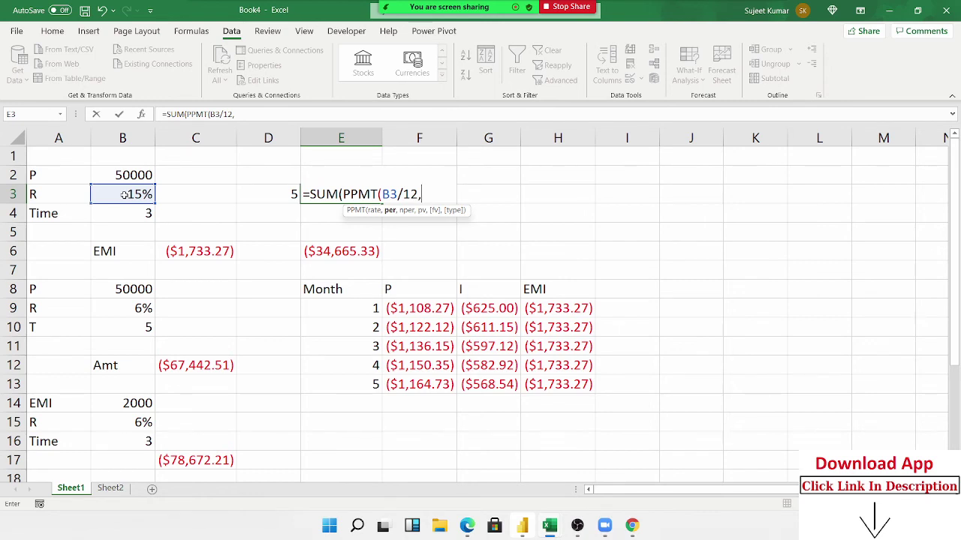
text({1,2,)
text(3,4,5)
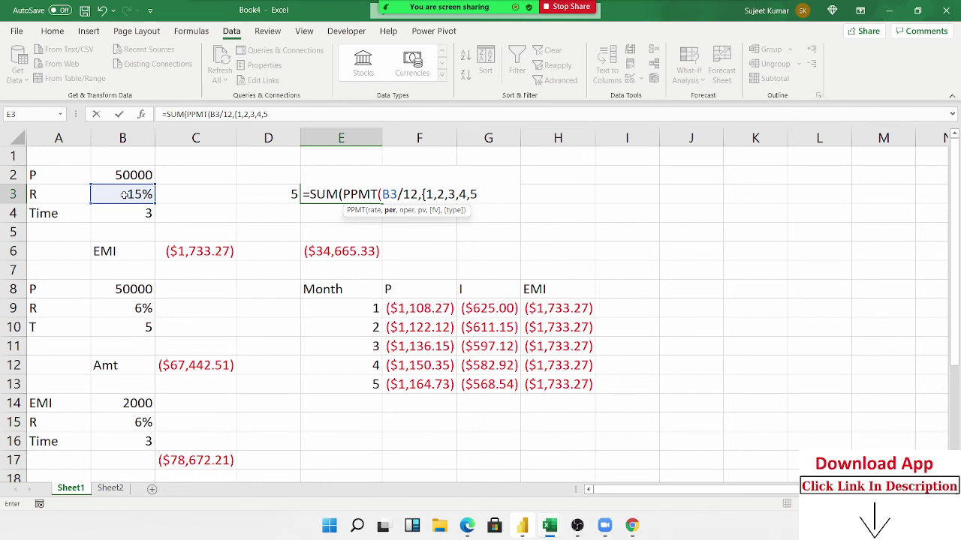
text(},)
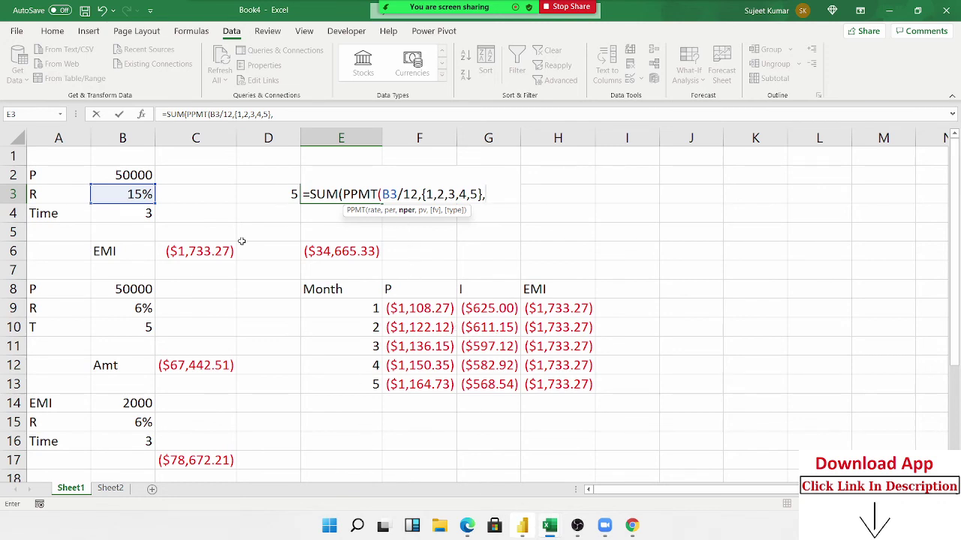
Finish E3's PPMT formula with term B4*12 and principal B2, giving ($5,681.61)
click(139, 215)
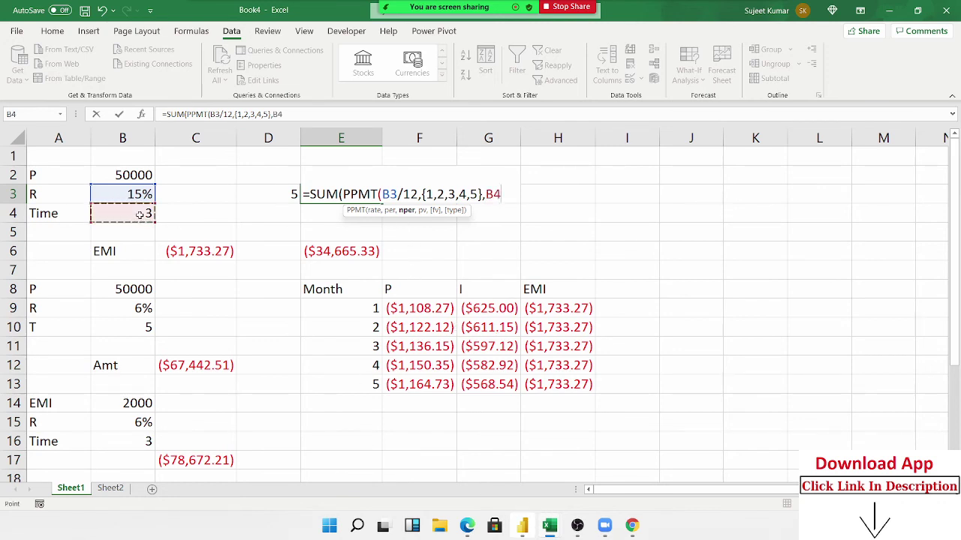
text(*12)
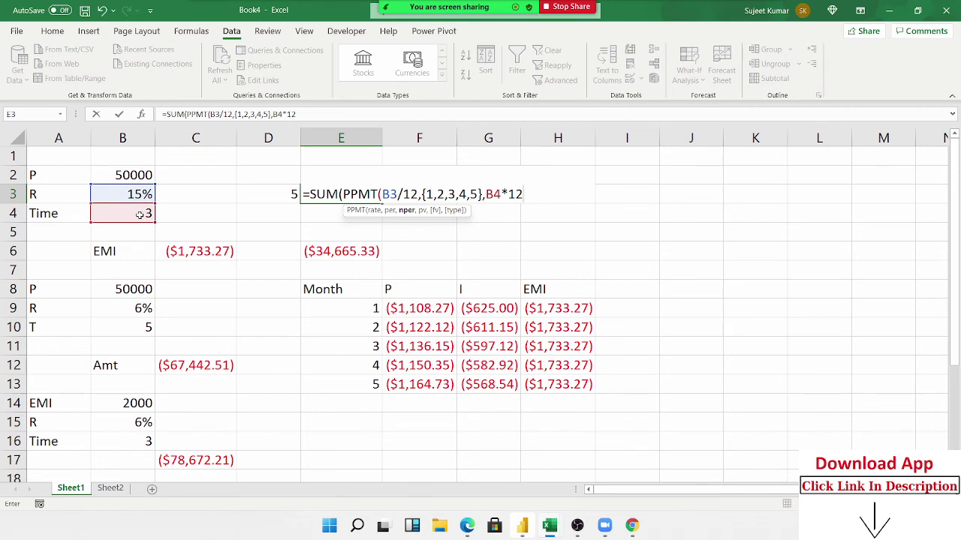
text(,)
click(95, 171)
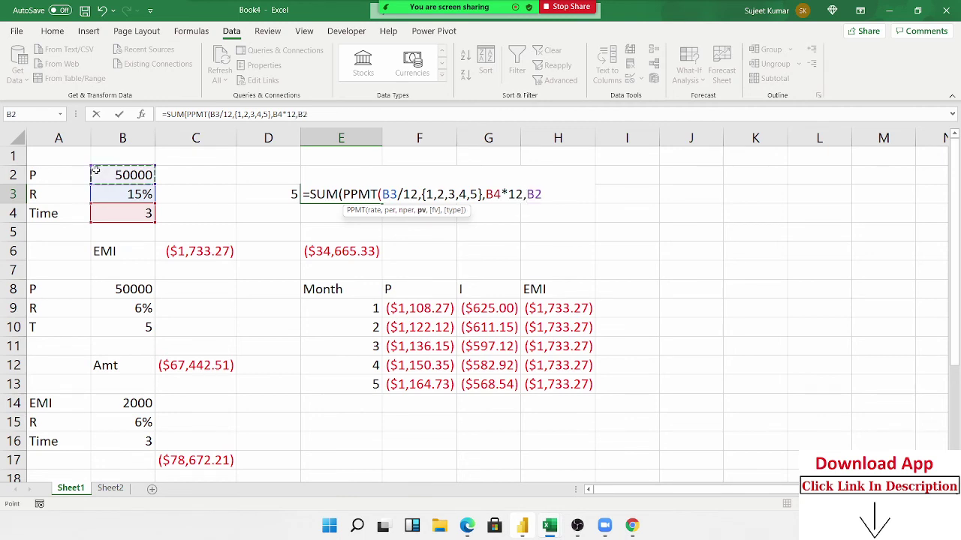
text())
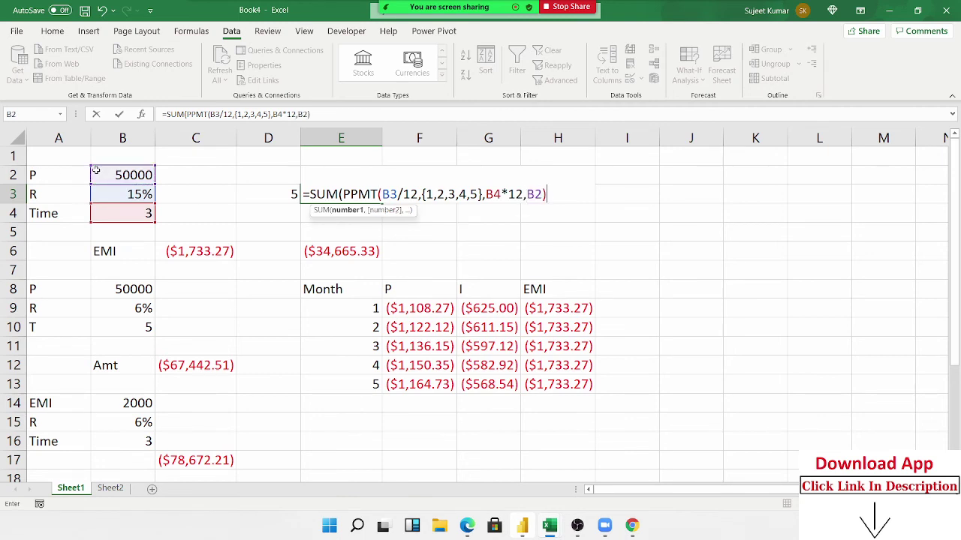
text())
key(Return)
key(Up)
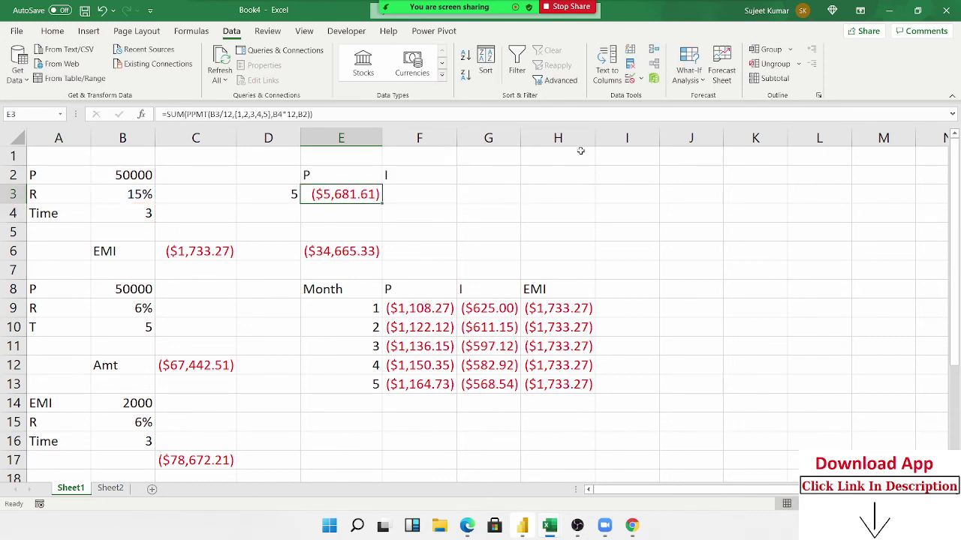
click(208, 30)
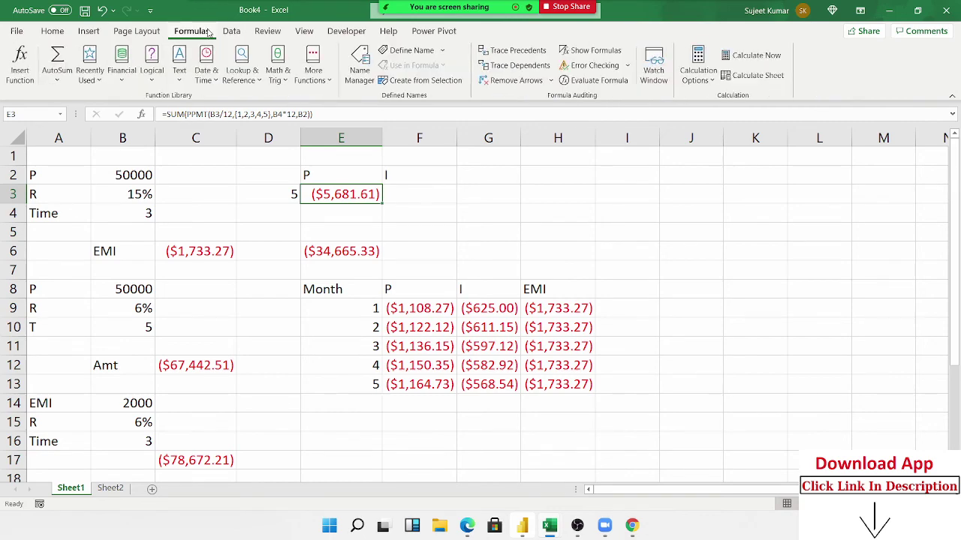
click(593, 80)
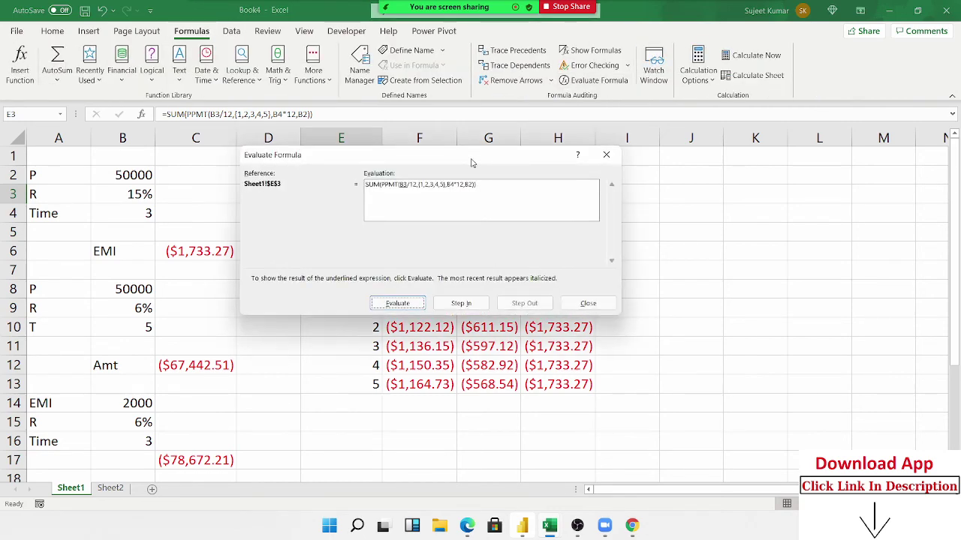
drag(472, 163, 715, 192)
click(643, 332)
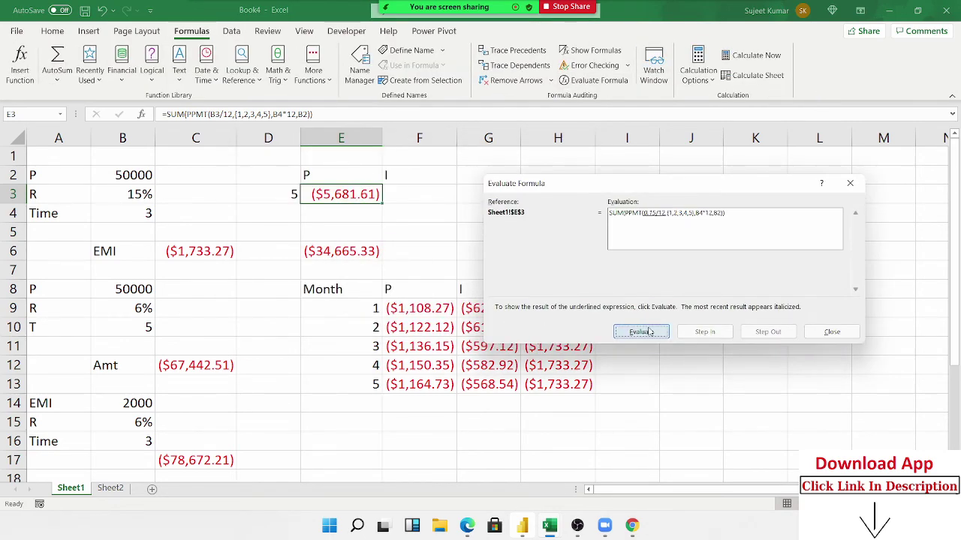
click(650, 332)
click(650, 333)
click(649, 333)
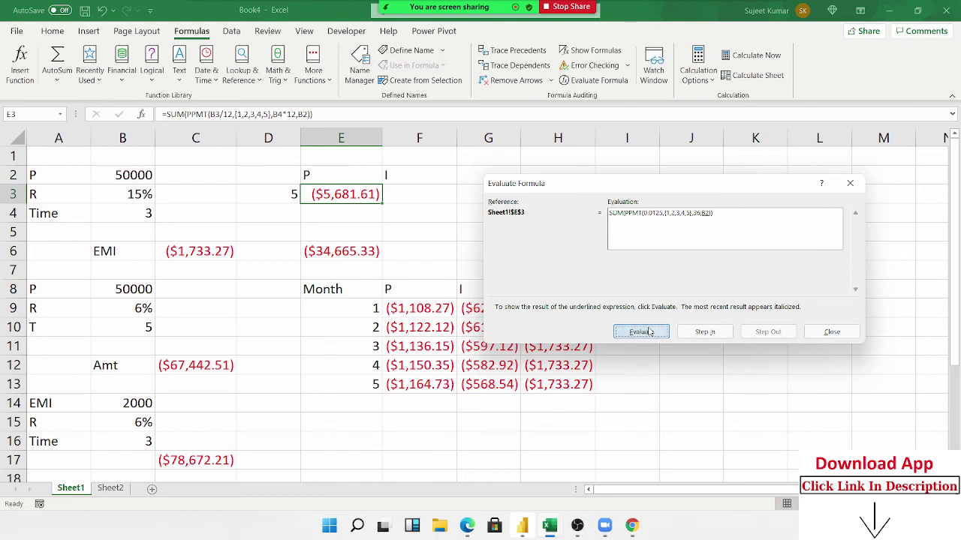
click(650, 332)
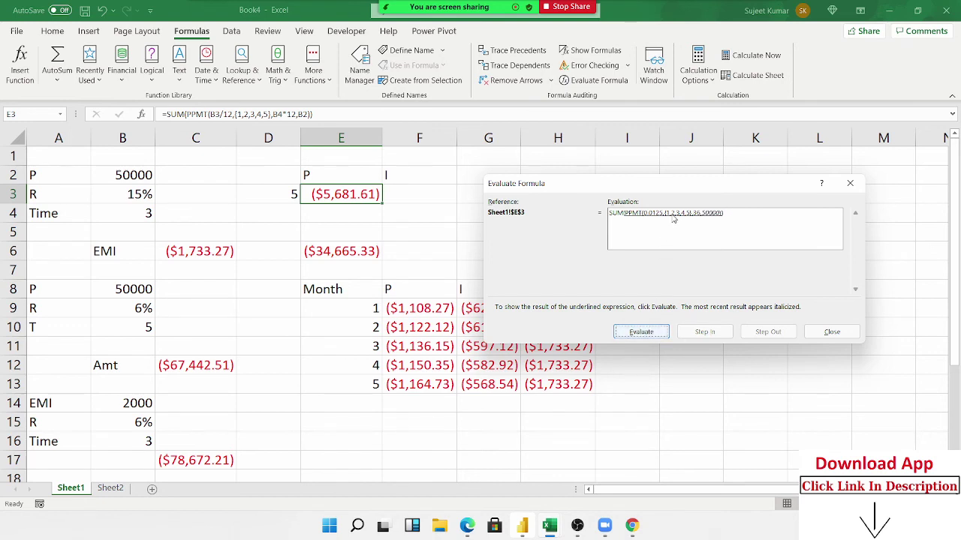
click(650, 331)
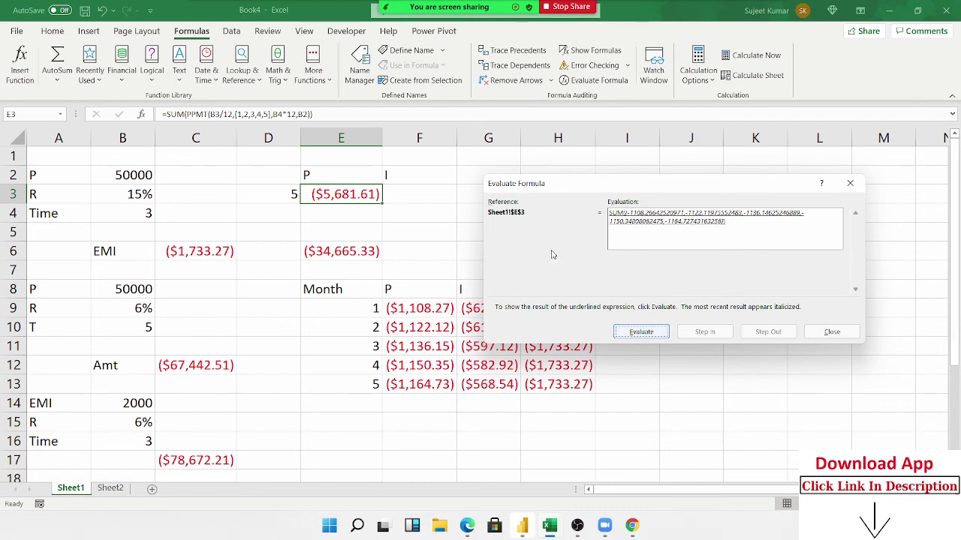
click(641, 331)
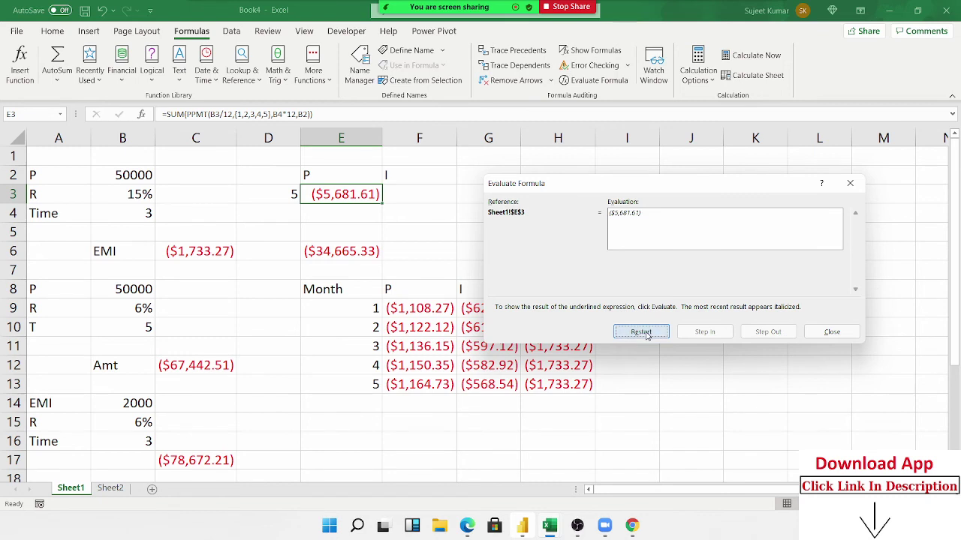
click(831, 332)
click(293, 195)
Enter 20 as the month count in D3
click(333, 197)
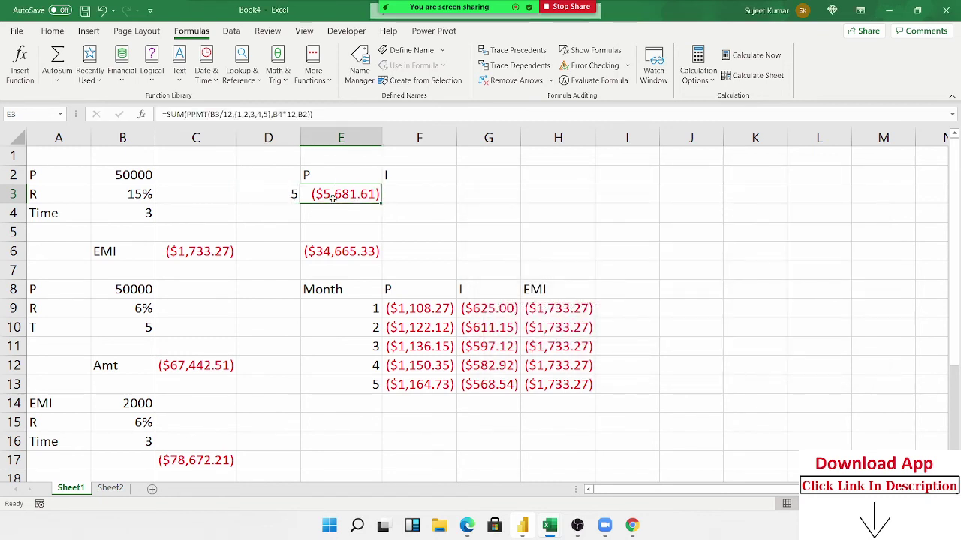
double_click(332, 196)
key(Escape)
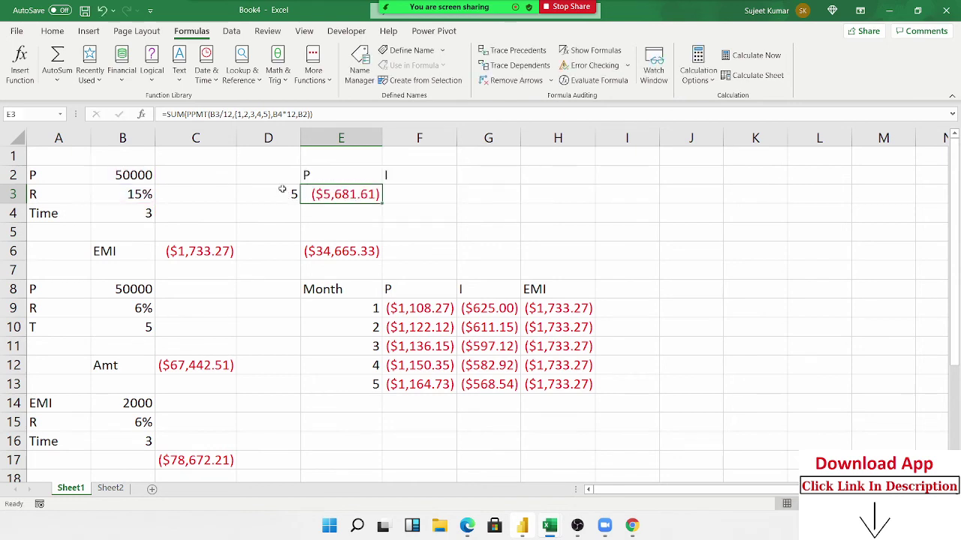
click(282, 189)
text(20)
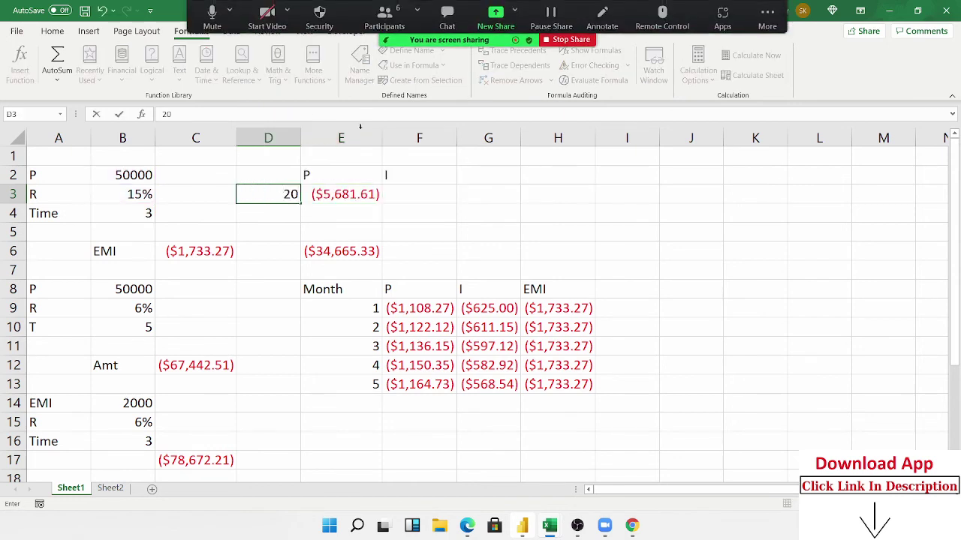
click(349, 194)
Replace E3's {1,2,3,4,5} month list with ROW(1:20), showing ($25,005.79)
double_click(349, 193)
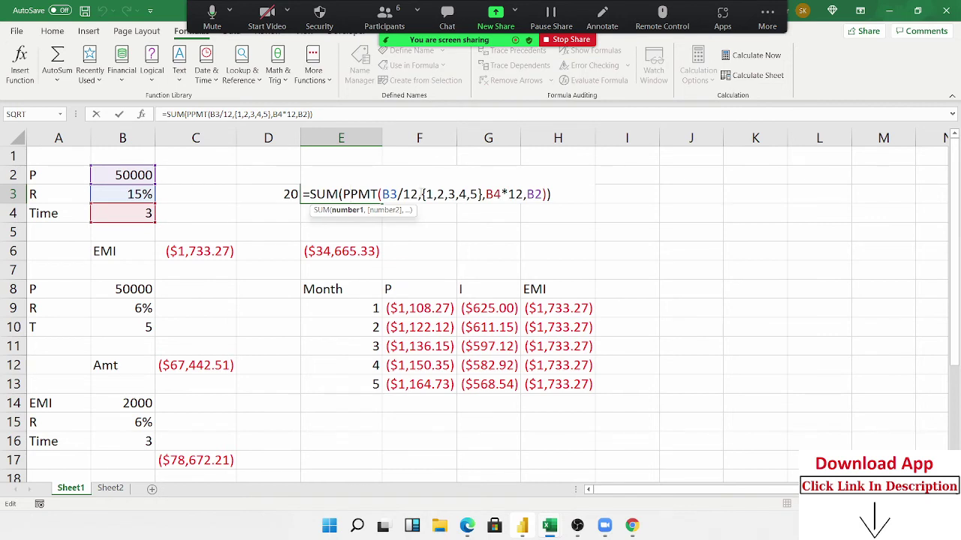
drag(425, 193, 482, 195)
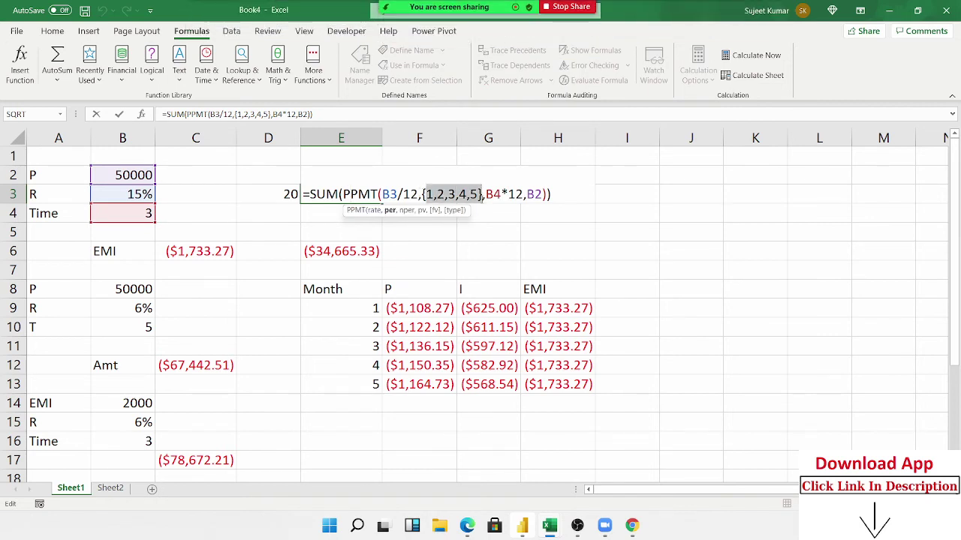
key(BackSpace)
key(BackSpace)
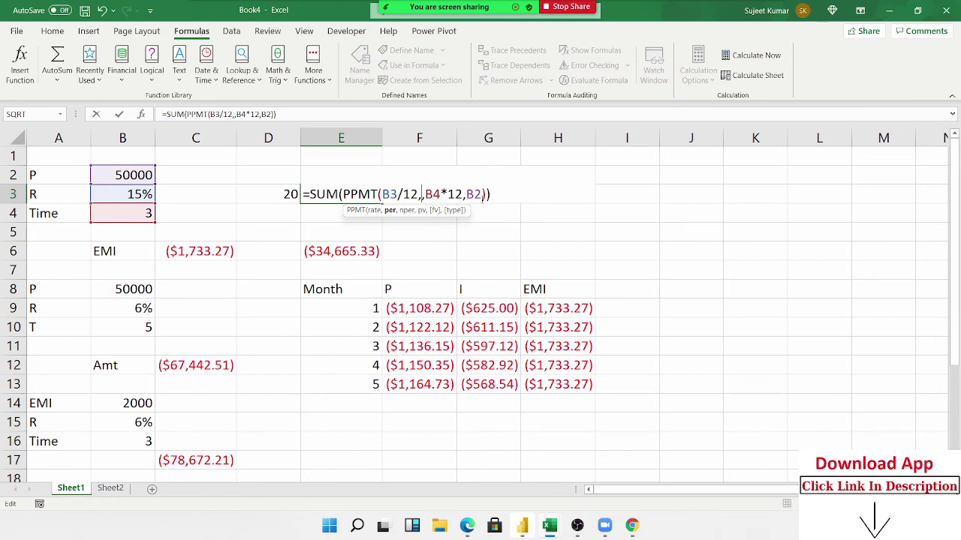
text(row)
key(Tab)
text(1)
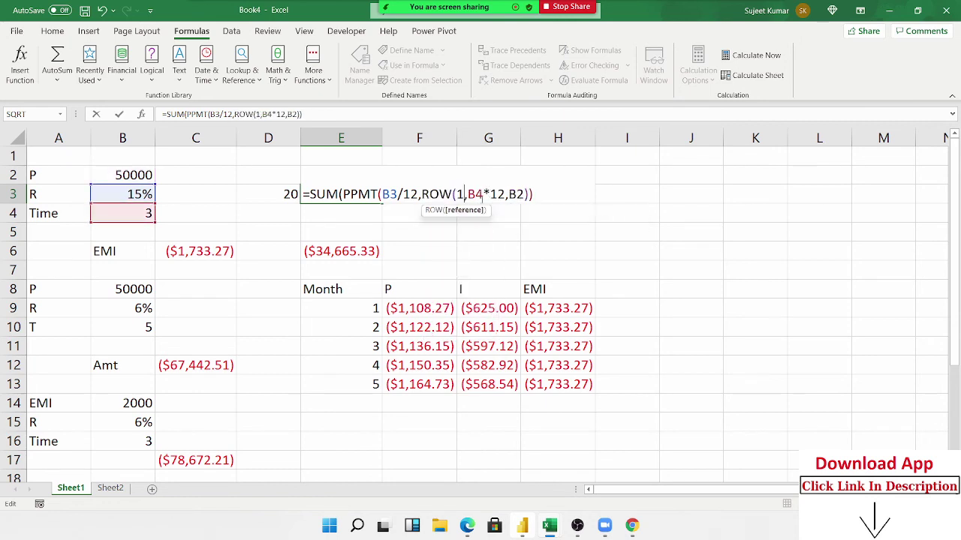
text(:20)
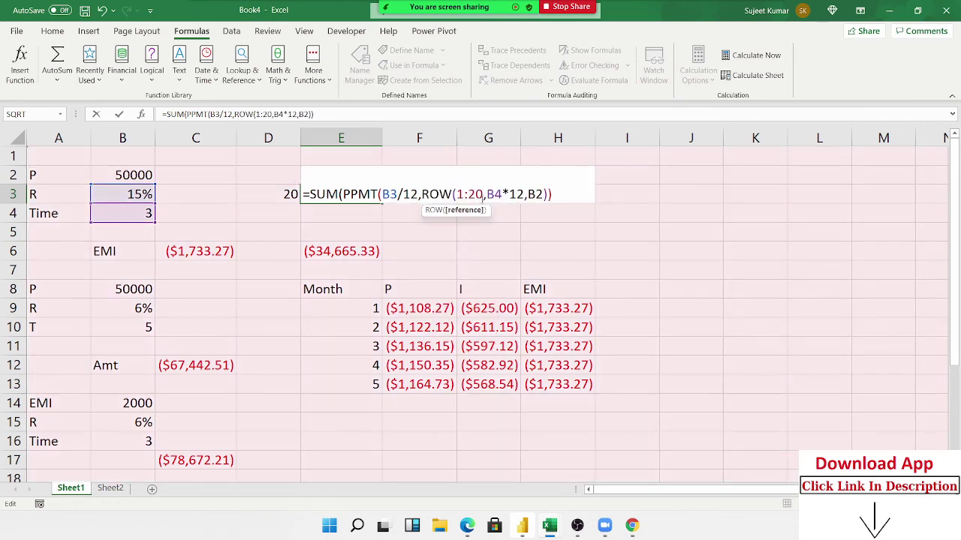
text())
key(ctrl+Return)
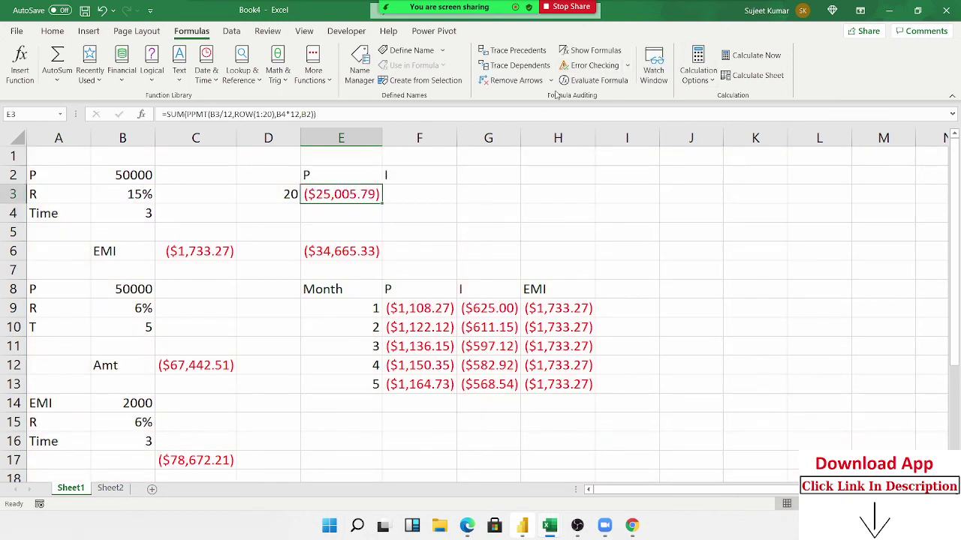
click(592, 80)
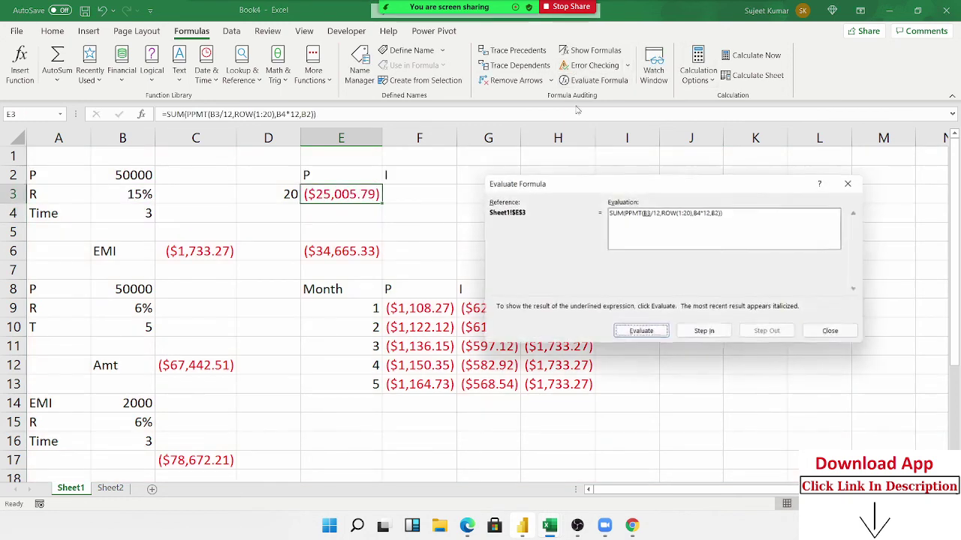
click(653, 333)
click(652, 333)
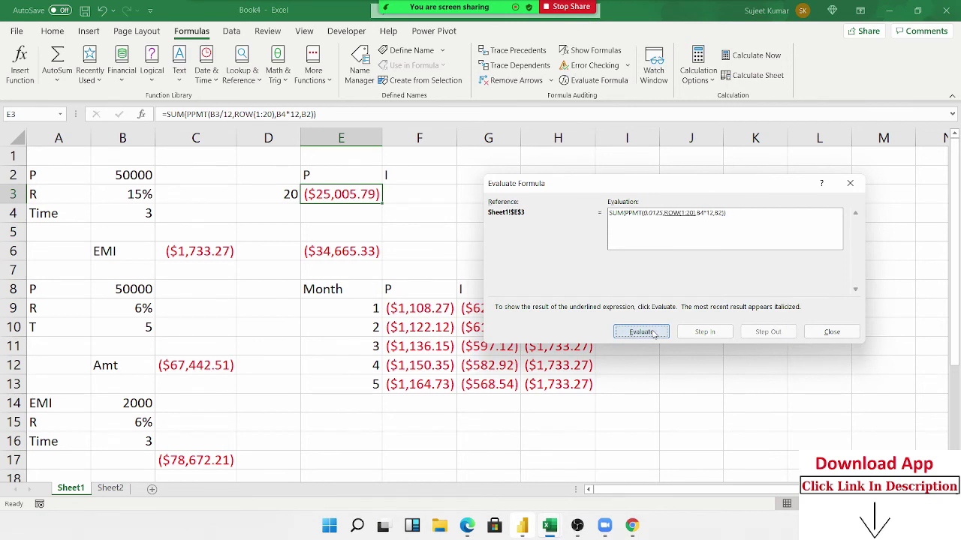
click(653, 332)
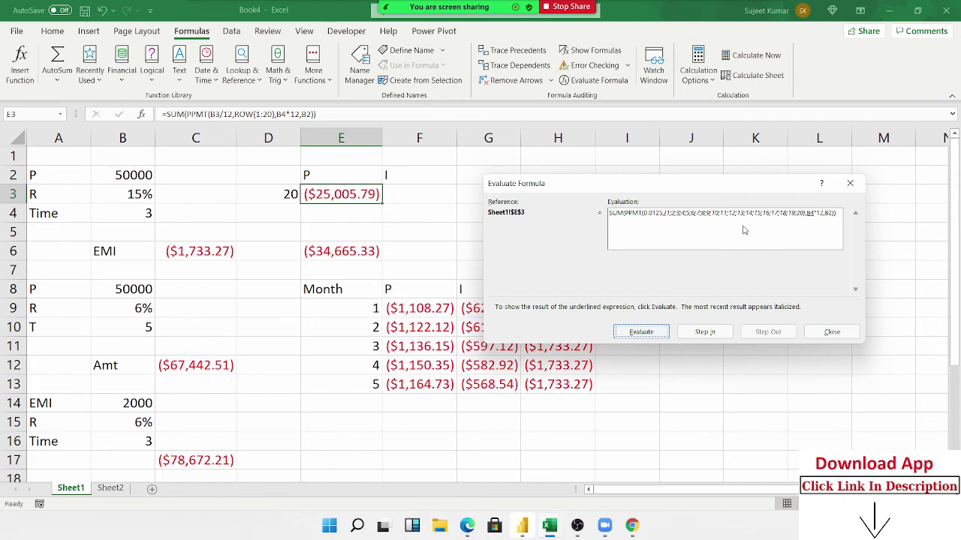
click(831, 333)
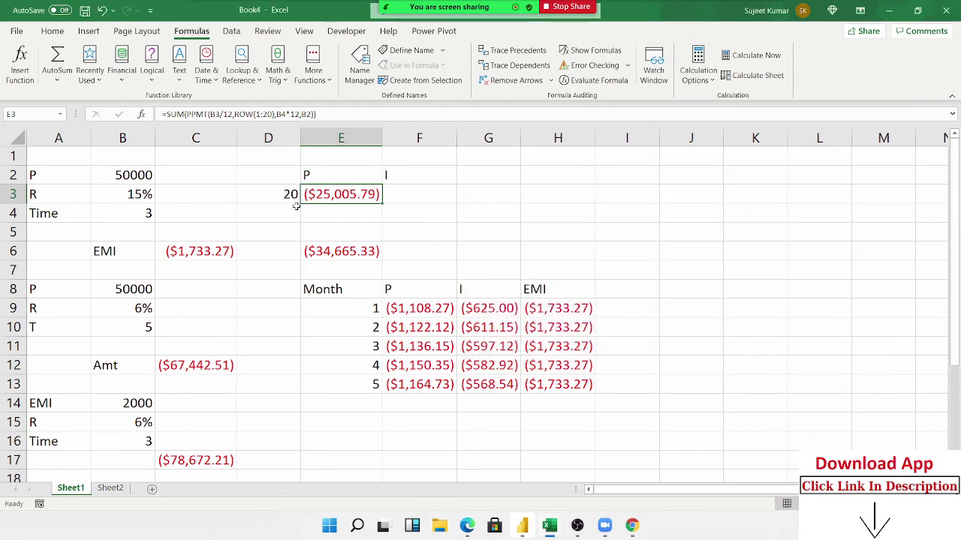
Change ROW's 1:20 range in E3 to "1:"&D3
double_click(334, 193)
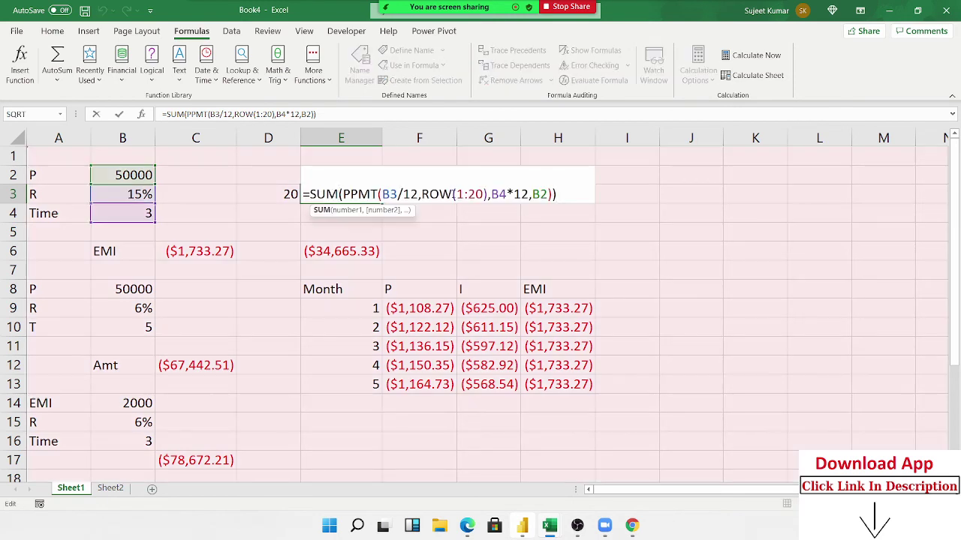
click(475, 195)
text("1:)
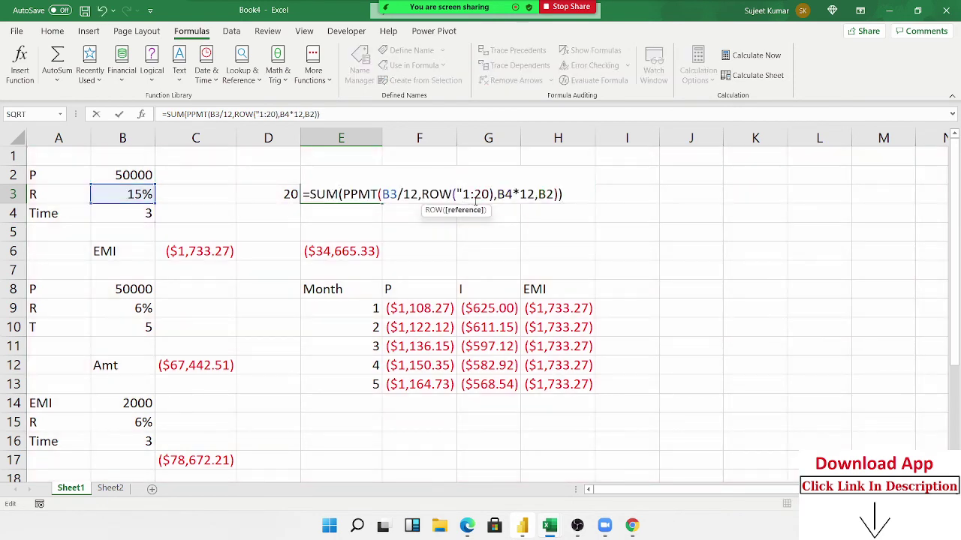
text("&)
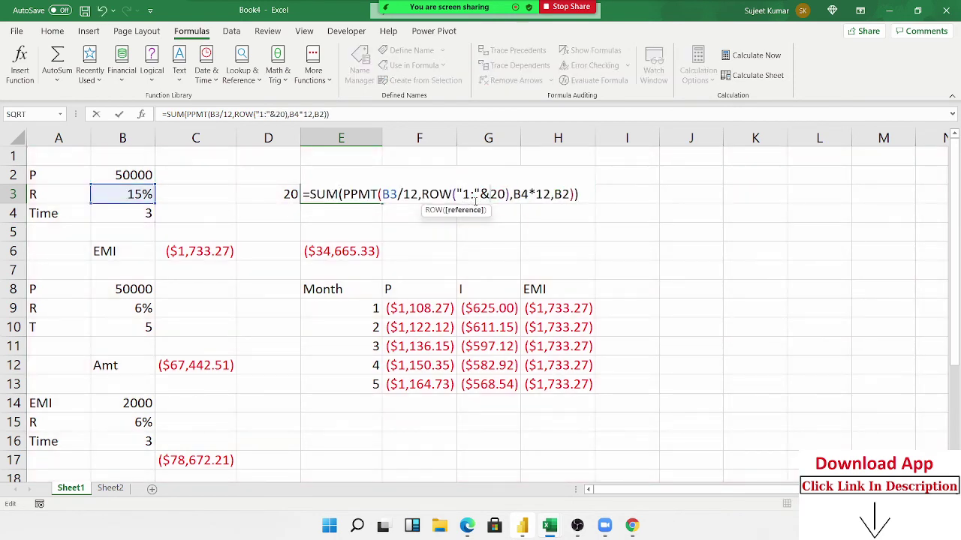
key(Delete)
key(Delete)
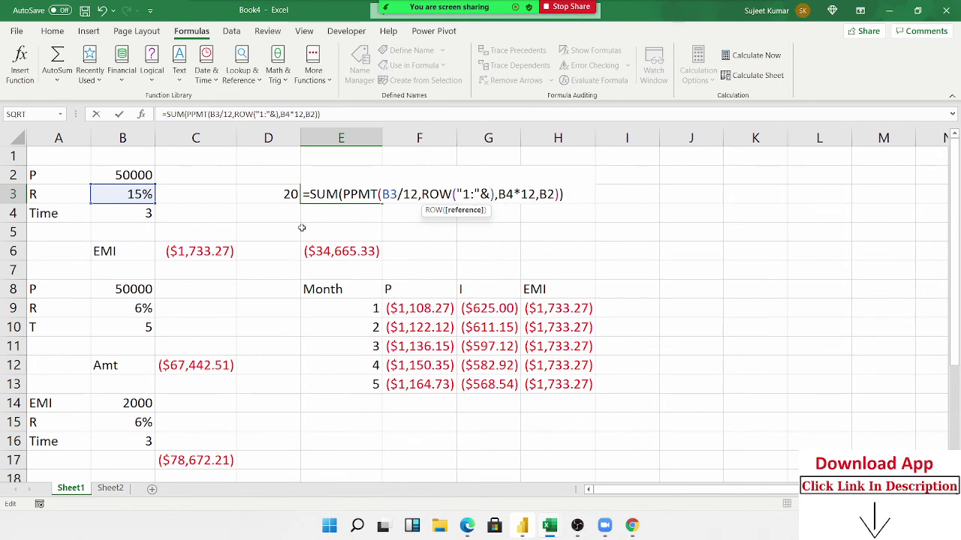
click(277, 194)
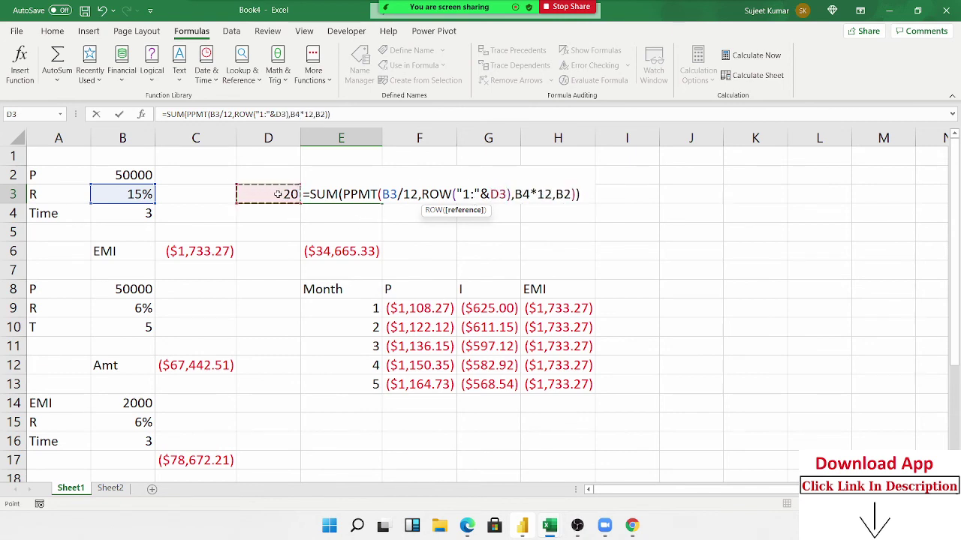
text())
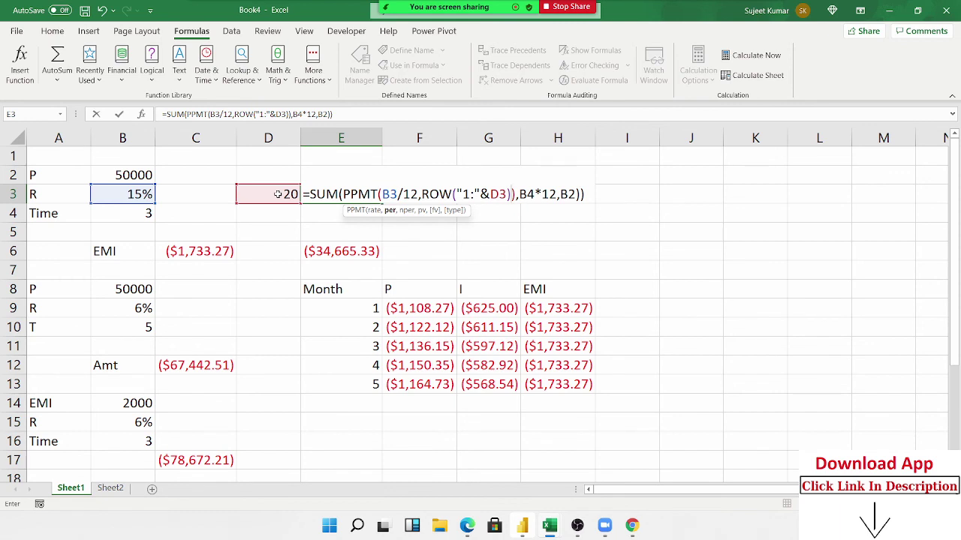
drag(457, 195, 508, 196)
key(F9)
key(Return)
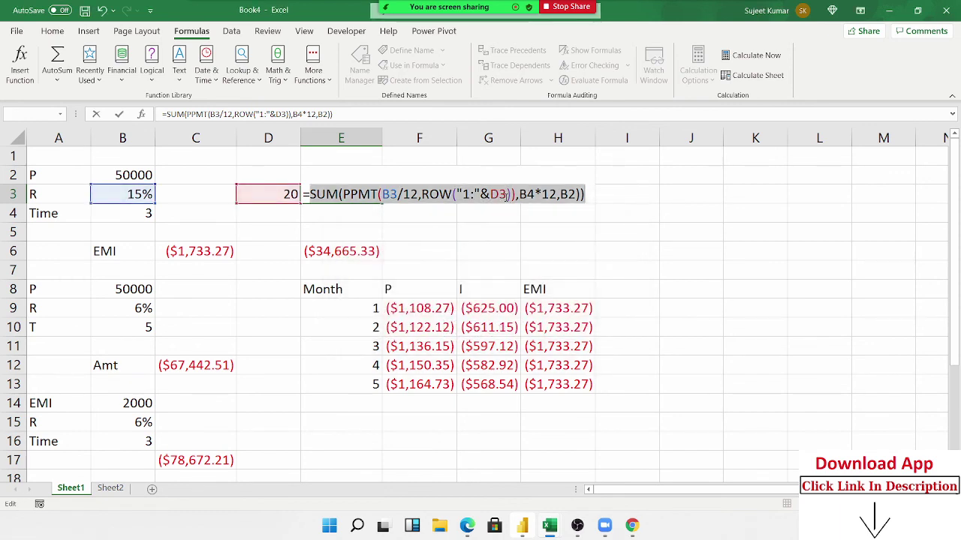
Wrap "1:"&D3 in INDIRECT and fix the extra parenthesis in E3
click(457, 194)
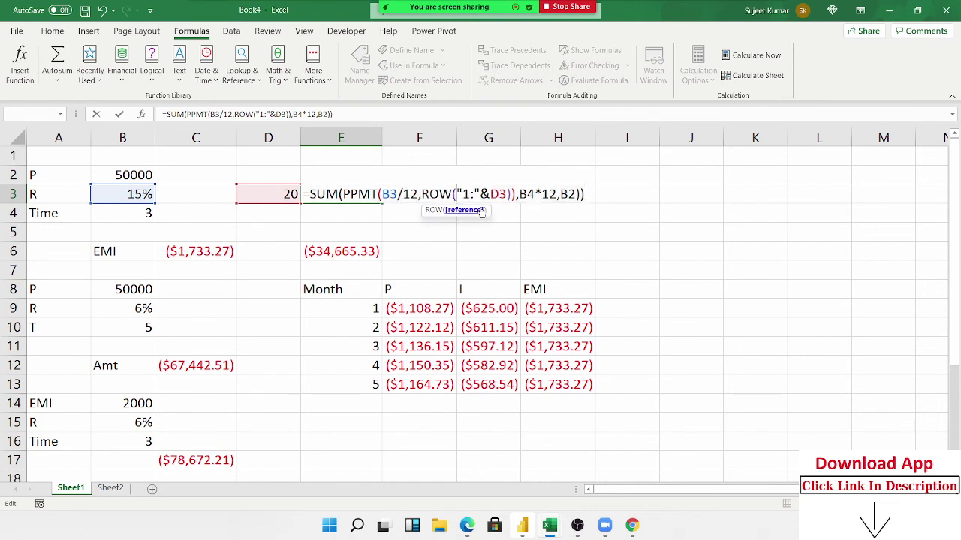
text(ind)
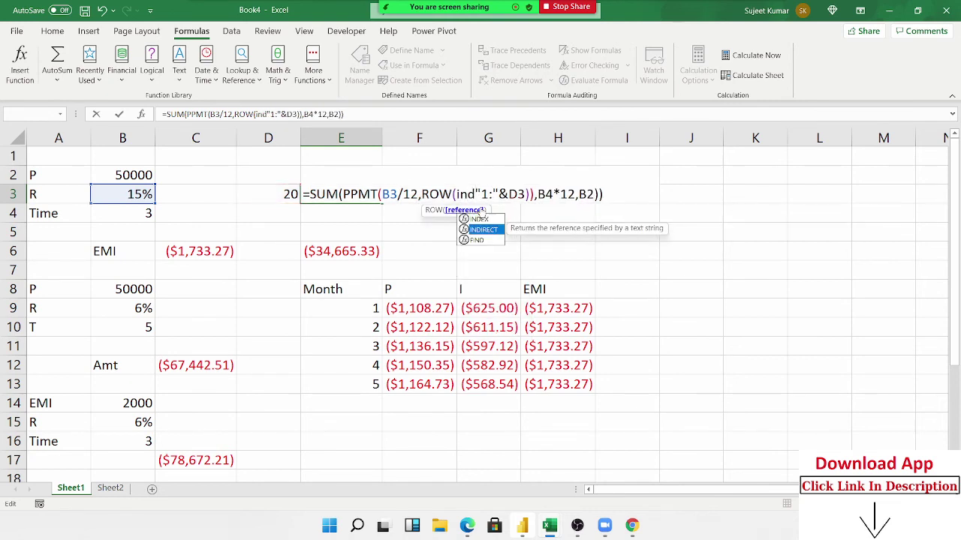
key(Tab)
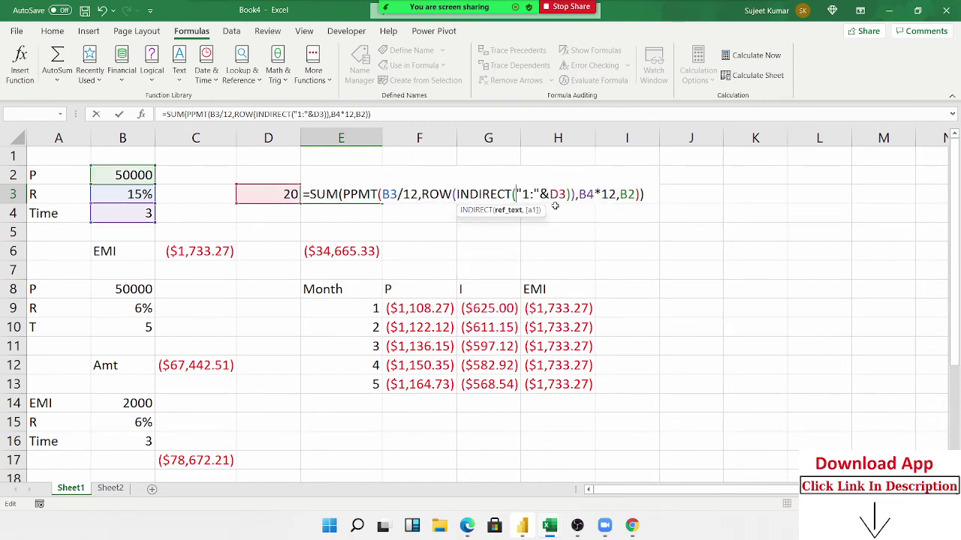
text())
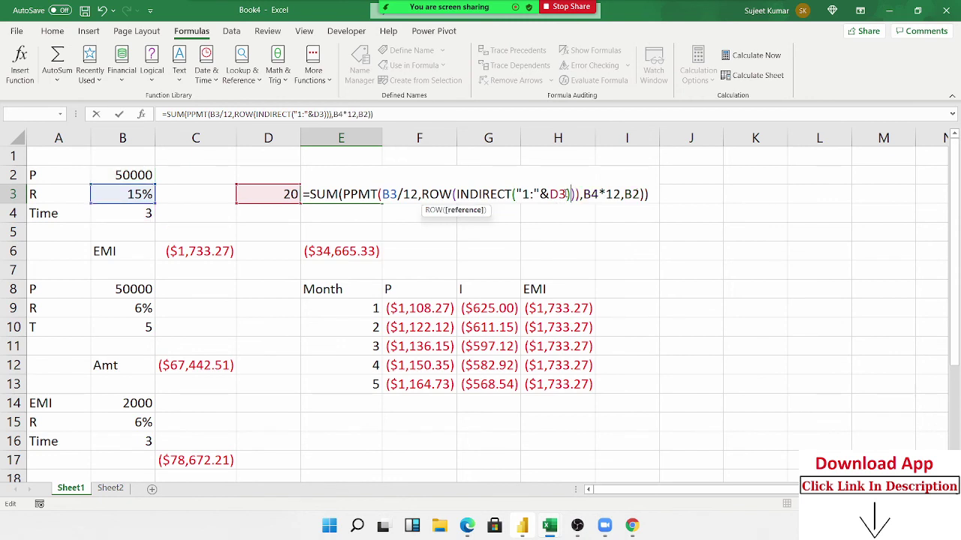
key(Return)
key(Return)
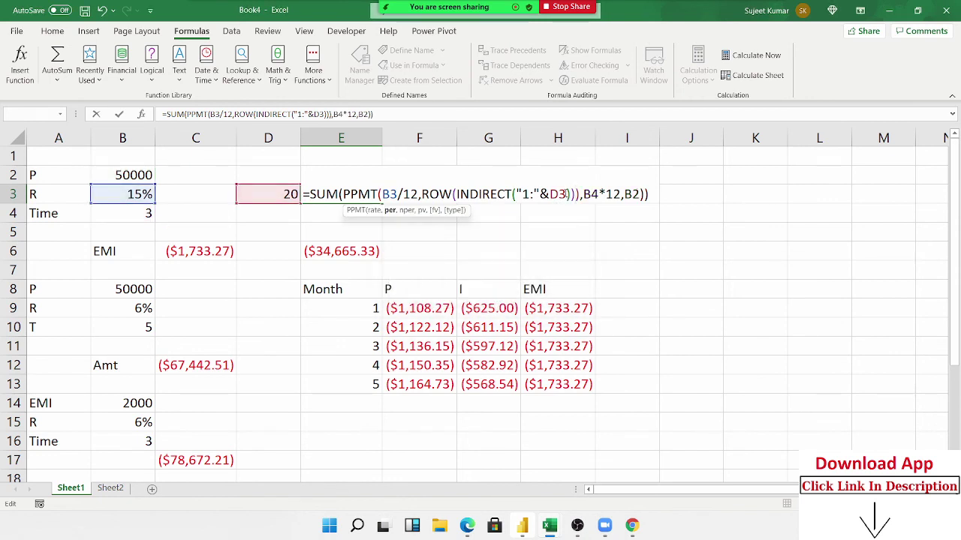
key(BackSpace)
key(Return)
Try 5 and then 10 months in D3
key(Up)
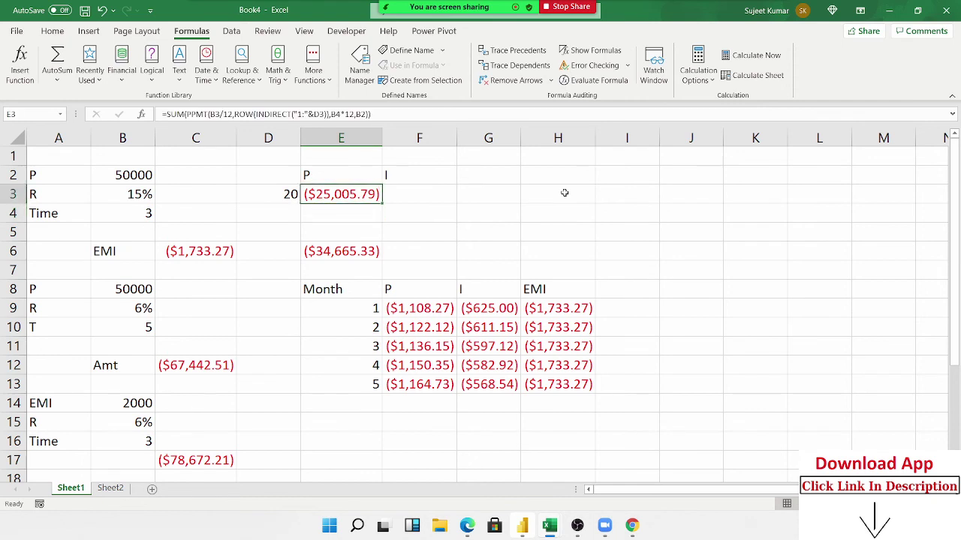
key(Left)
text(5)
key(Return)
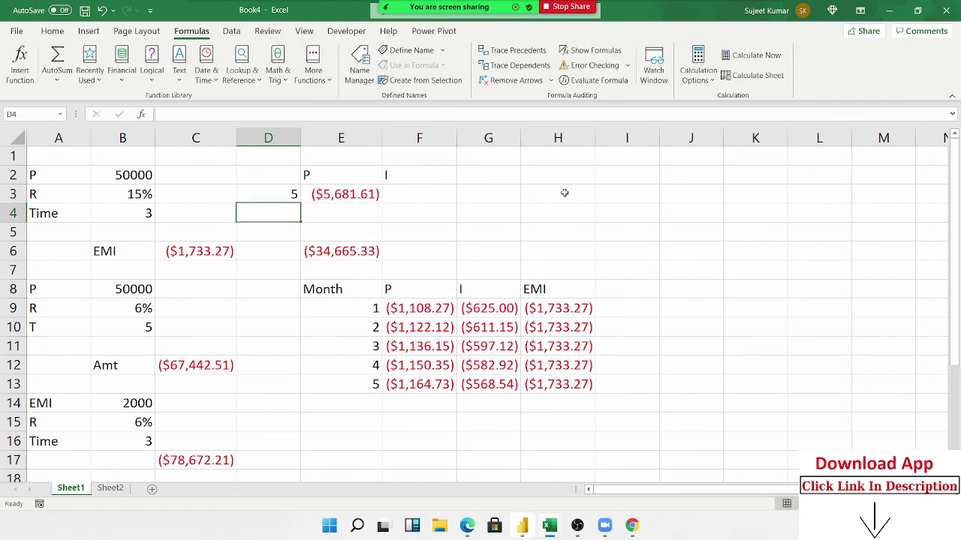
key(Up)
text(10)
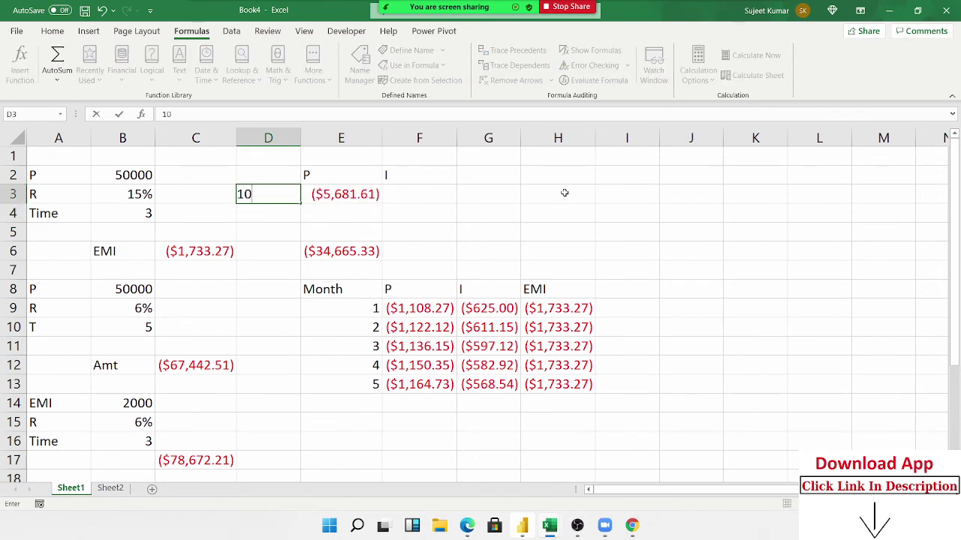
key(Return)
Change D3 to 20 and then 25 months
key(Up)
text(20)
key(Return)
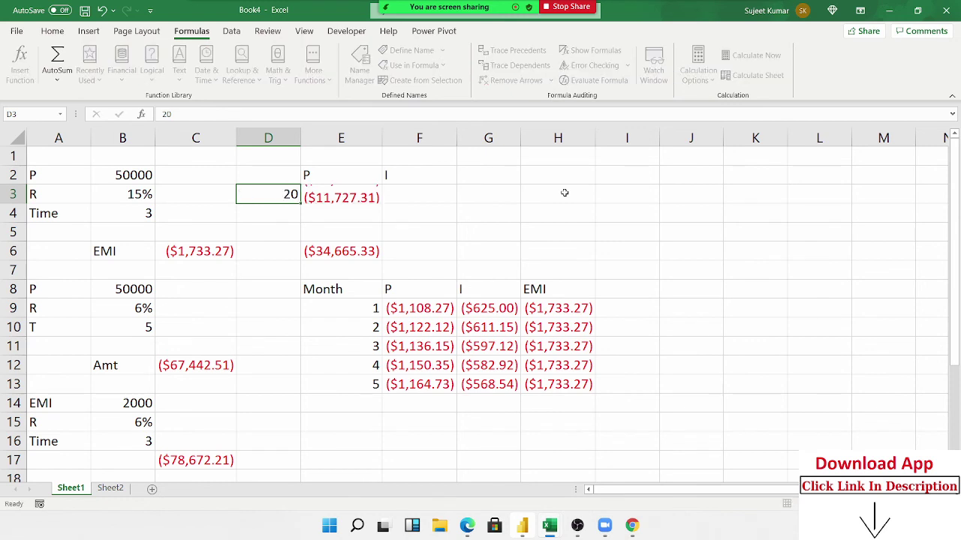
key(Up)
text(25)
key(Return)
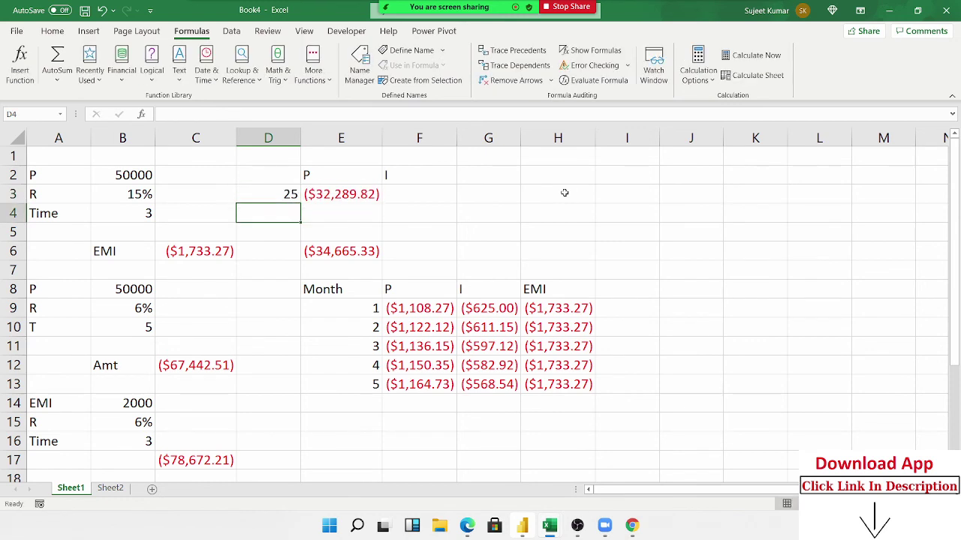
Review E3's formula totalling ($32,289.82), then select the month 3 cell in the table
key(Up)
key(Right)
key(F2)
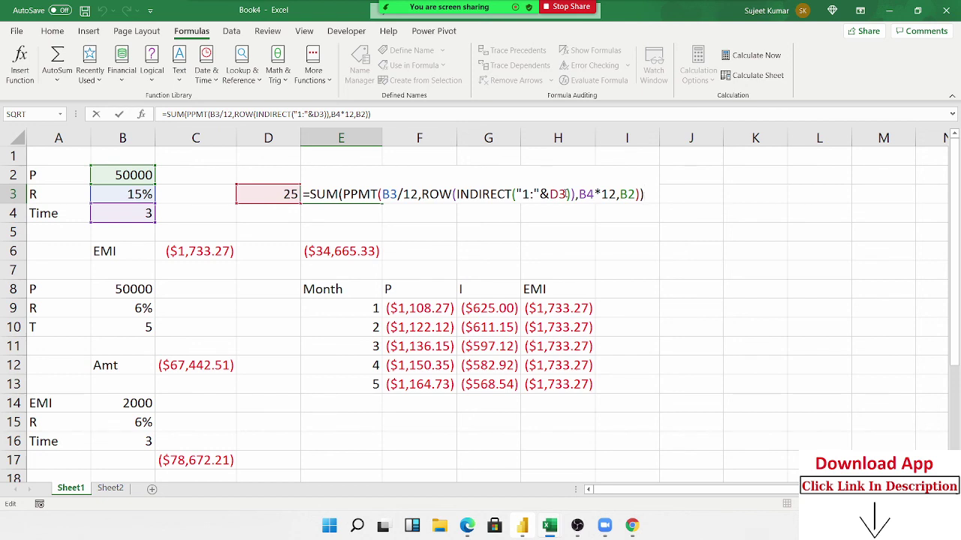
key(Return)
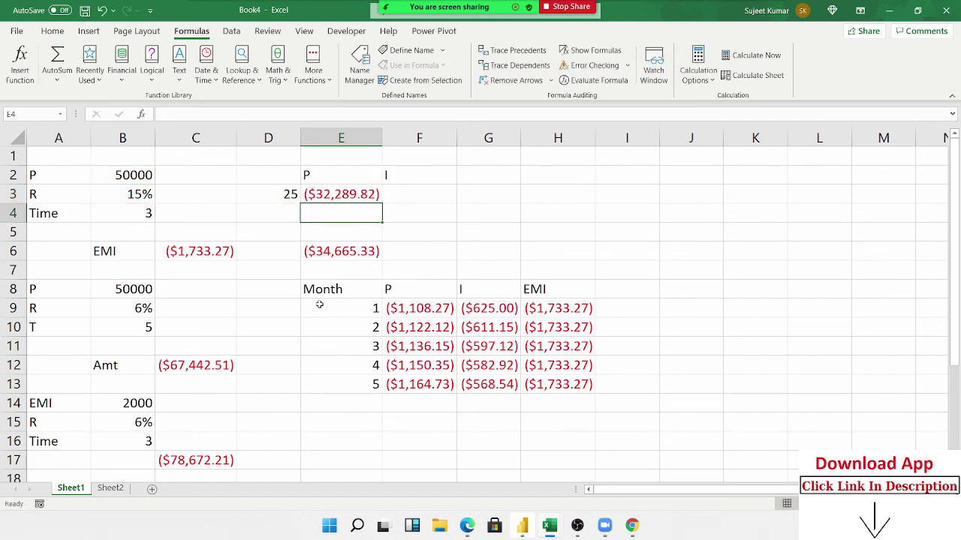
click(300, 351)
scroll(300, 351, down, 1)
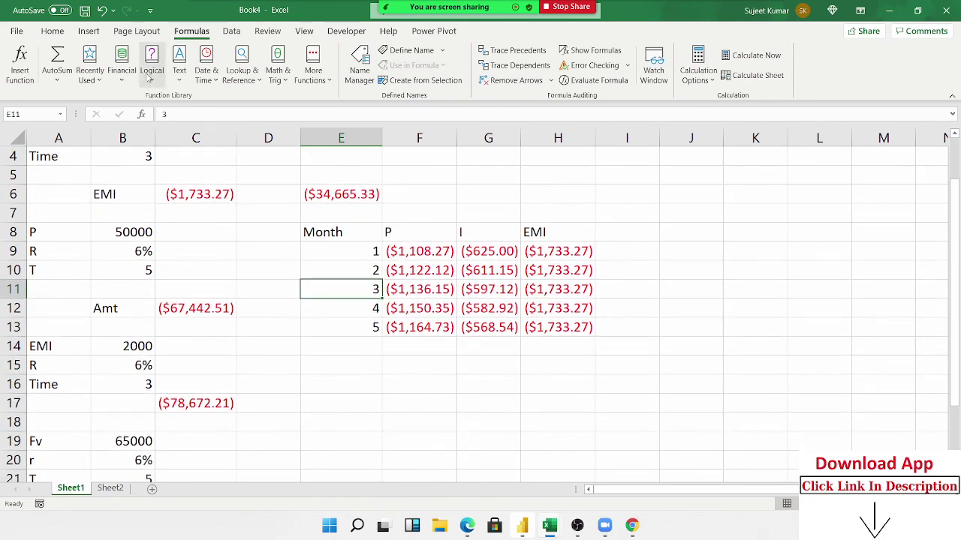
click(122, 75)
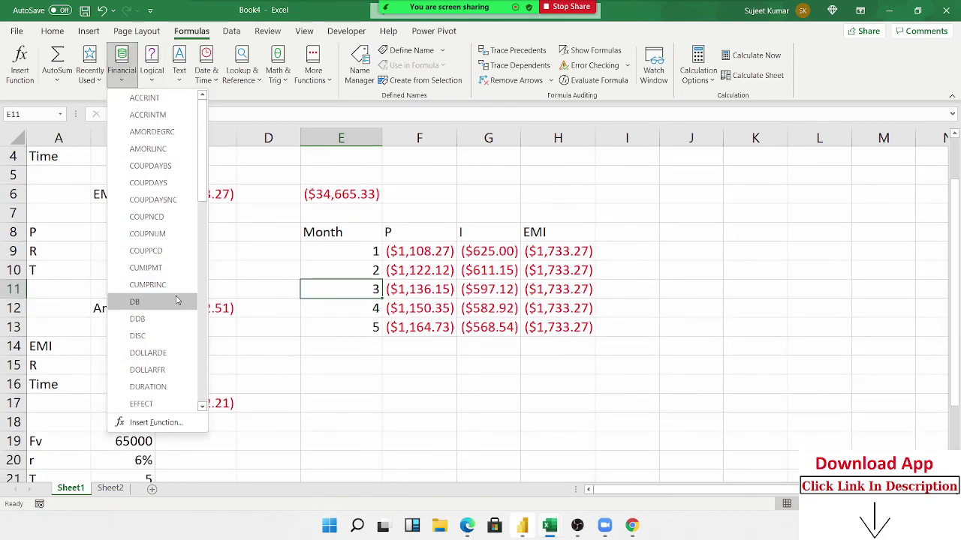
mouse_move(164, 325)
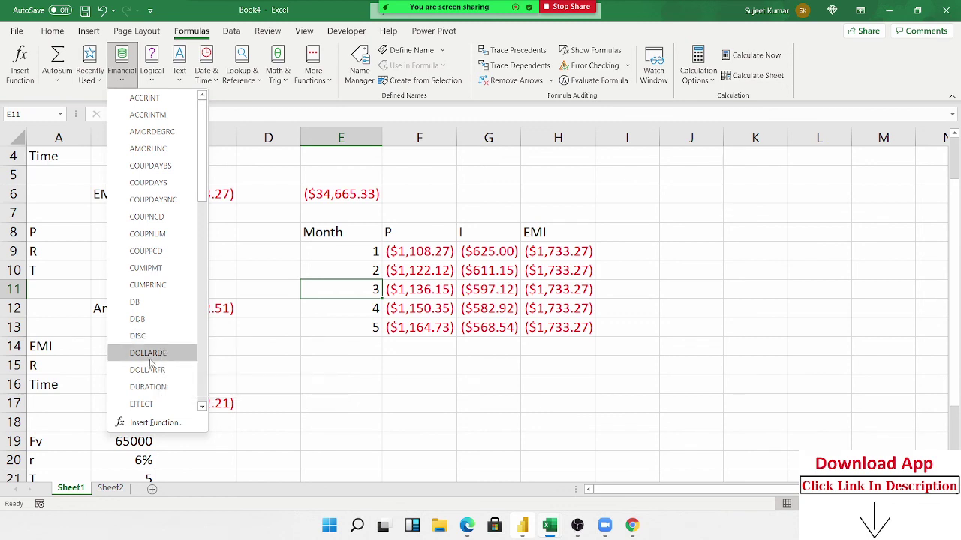
scroll(150, 364, down, 4)
scroll(154, 375, down, 3)
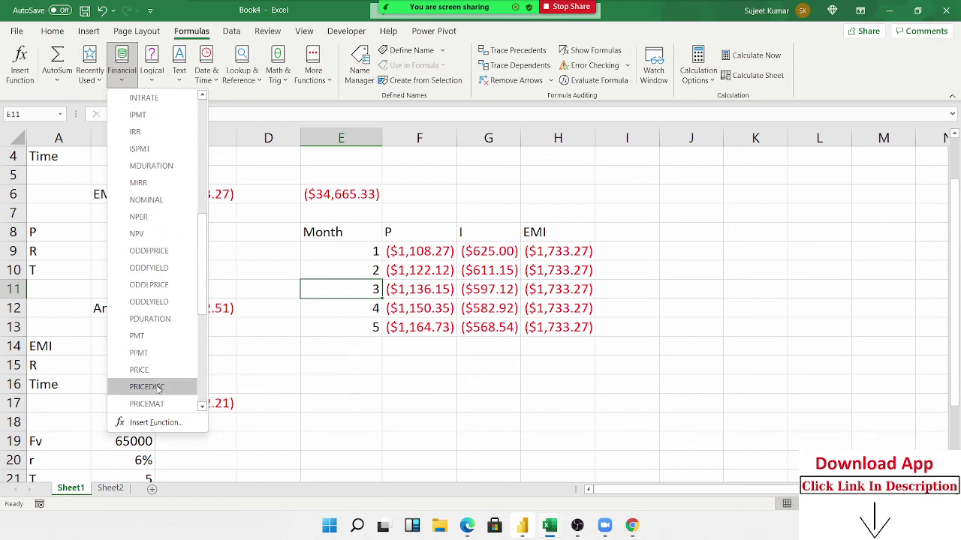
scroll(158, 388, down, 3)
scroll(159, 388, down, 3)
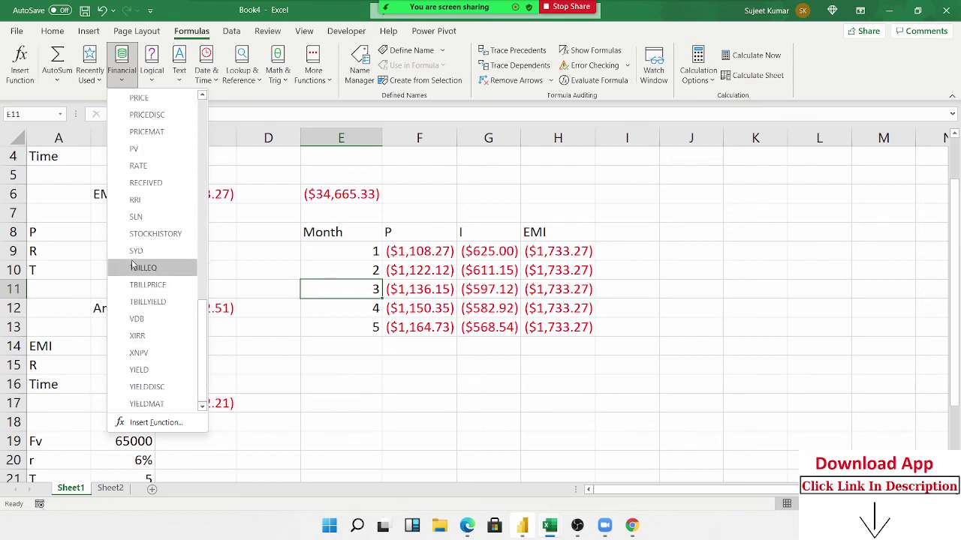
mouse_move(133, 258)
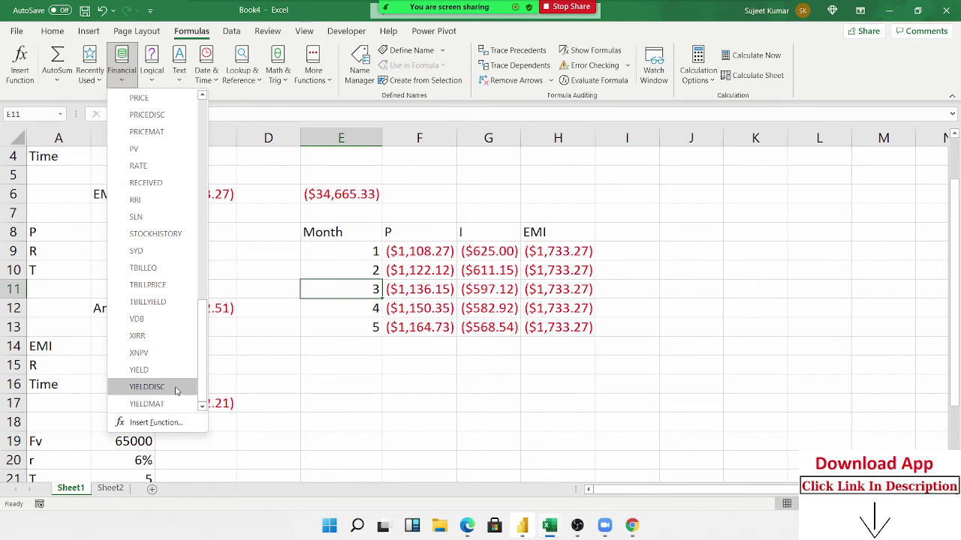
scroll(165, 322, up, 3)
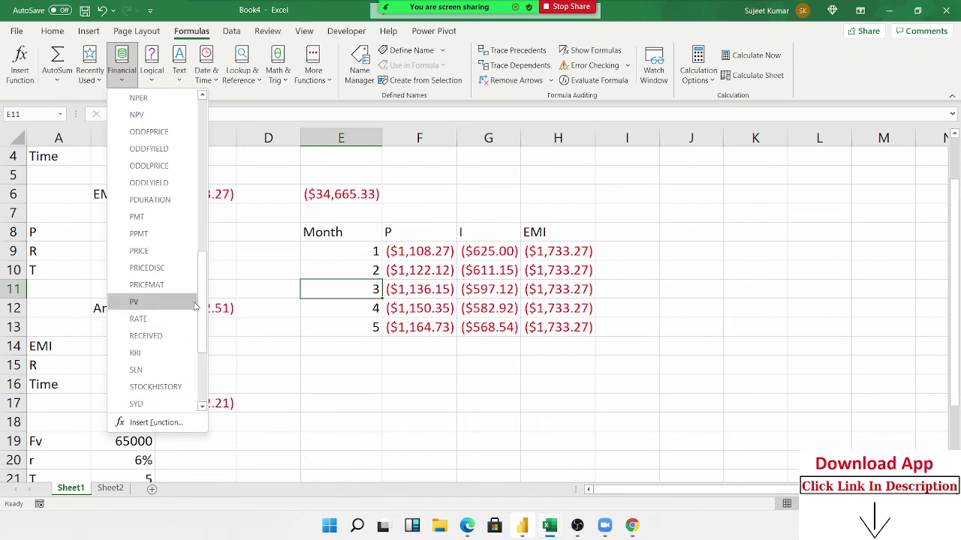
scroll(195, 300, up, 1)
scroll(192, 285, up, 1)
scroll(195, 278, up, 3)
scroll(194, 277, up, 3)
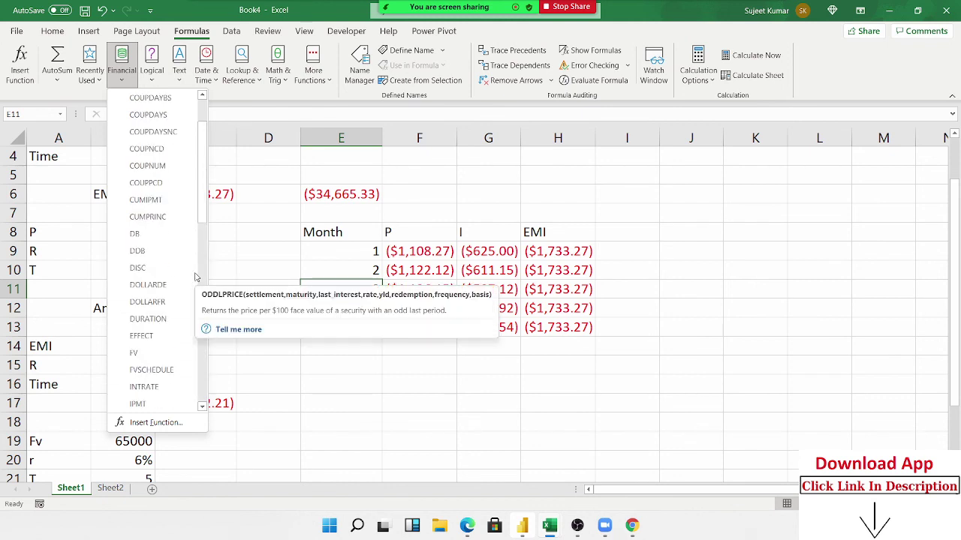
scroll(194, 278, up, 2)
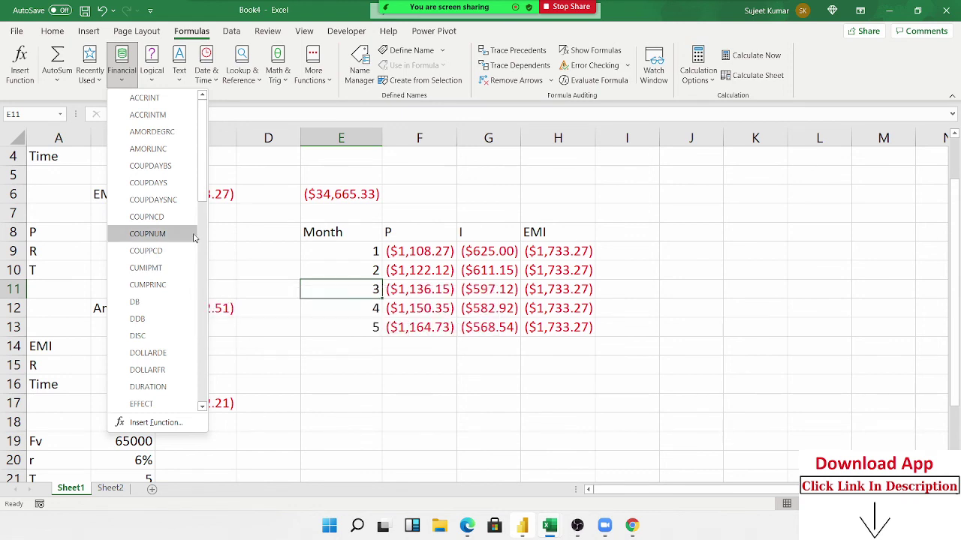
scroll(161, 234, down, 1)
scroll(178, 248, down, 3)
scroll(178, 248, down, 6)
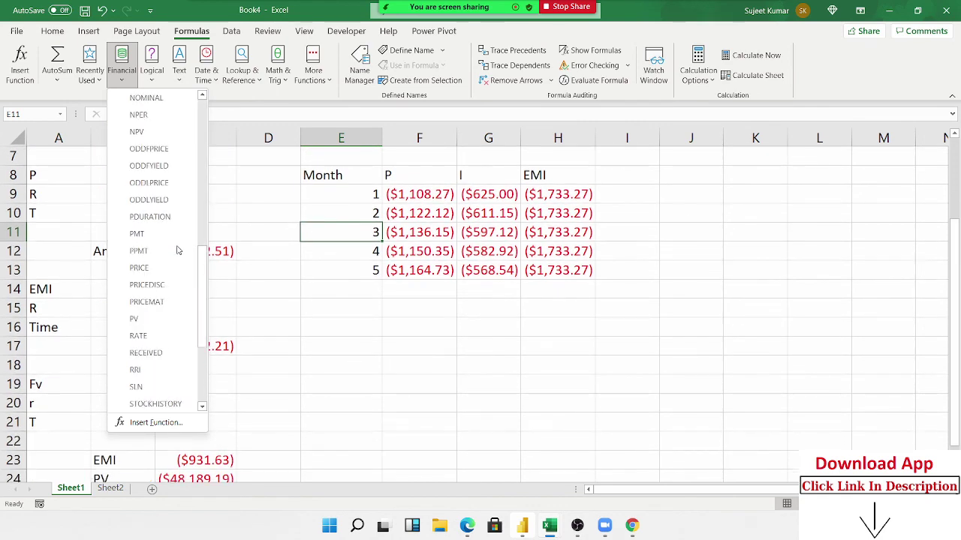
scroll(178, 249, down, 3)
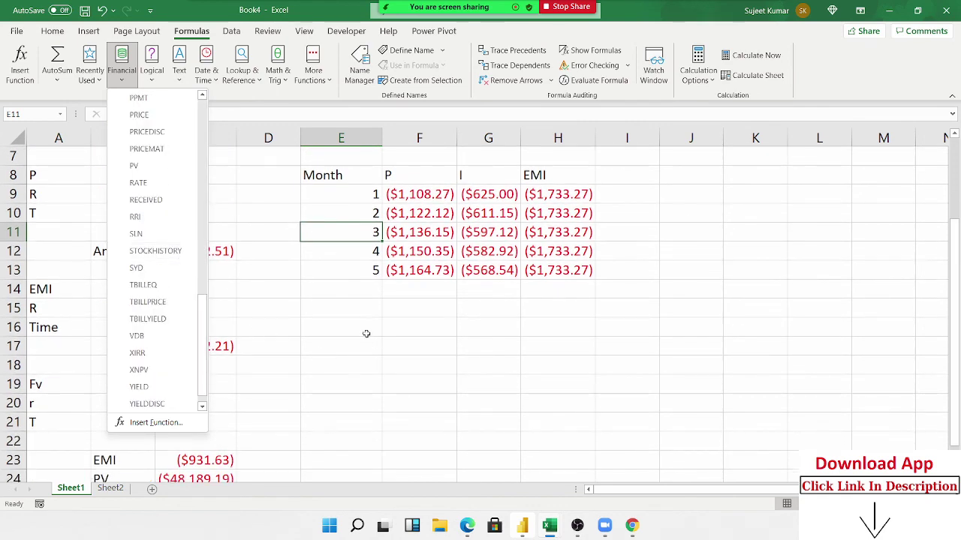
scroll(168, 217, up, 3)
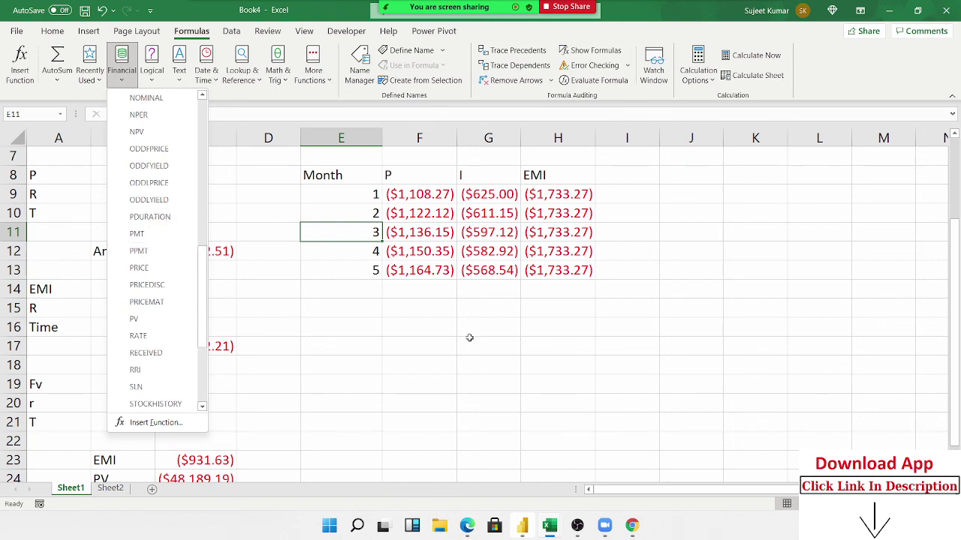
click(436, 321)
scroll(435, 320, up, 2)
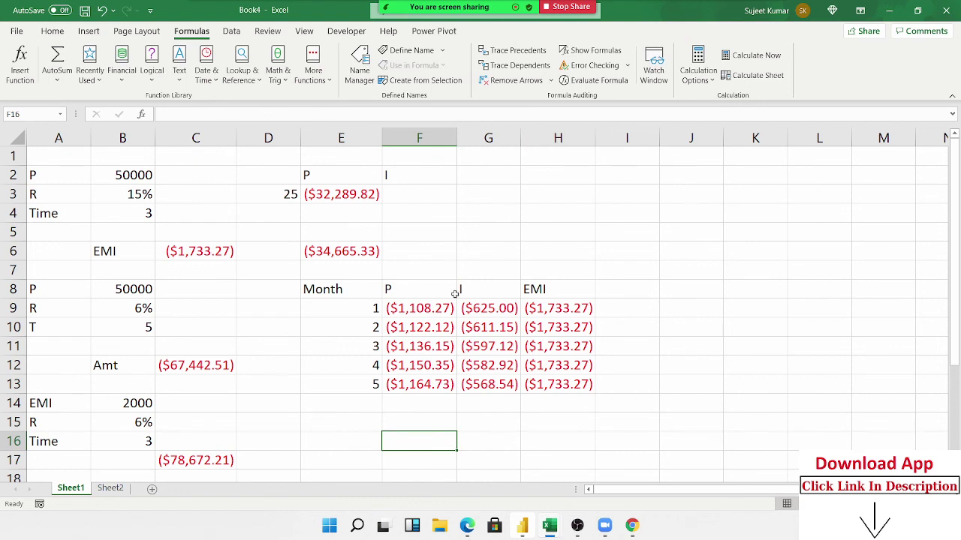
Inspect the principal, interest and EMI formulas in the table columns F, G and H
click(417, 308)
click(488, 307)
click(540, 330)
click(540, 382)
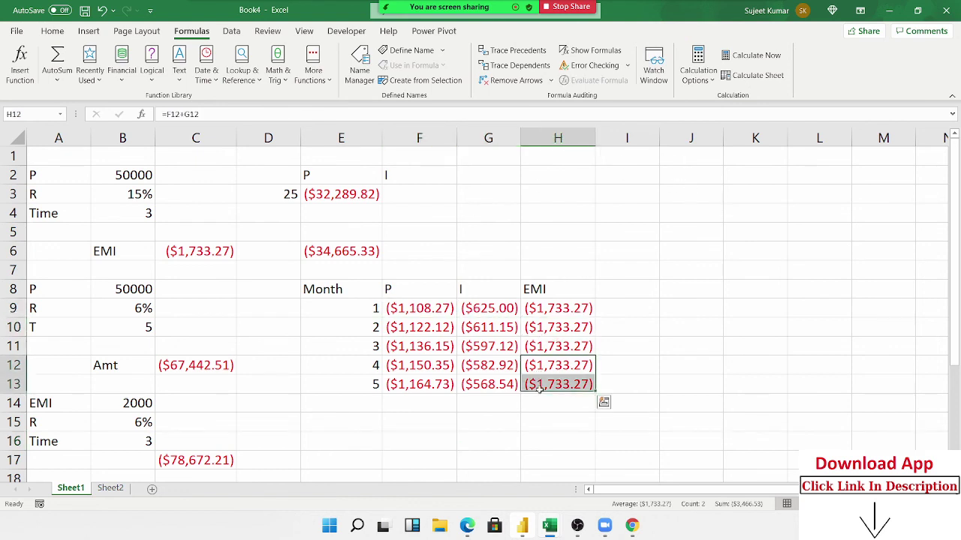
click(491, 386)
click(436, 383)
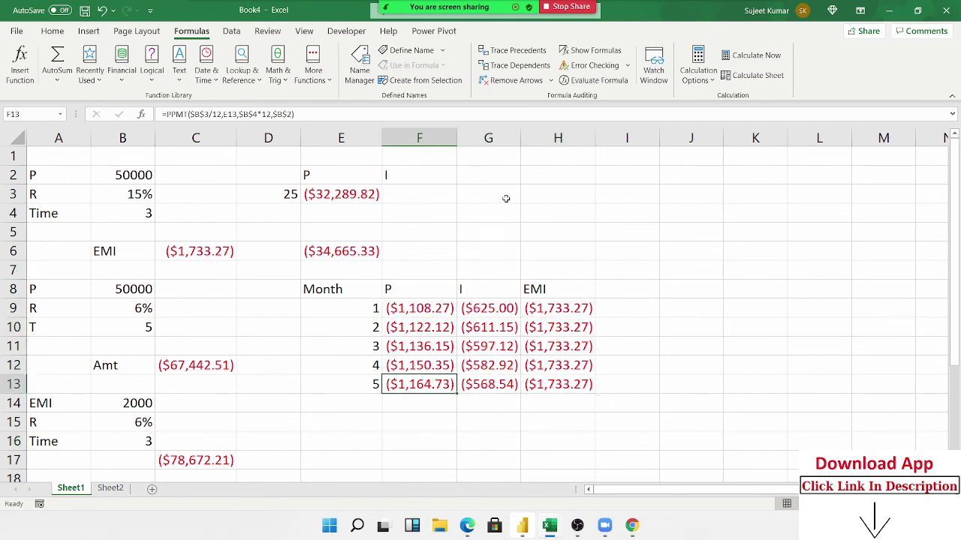
Select the range C2:J15, then minimise the workbook to the desktop
click(529, 213)
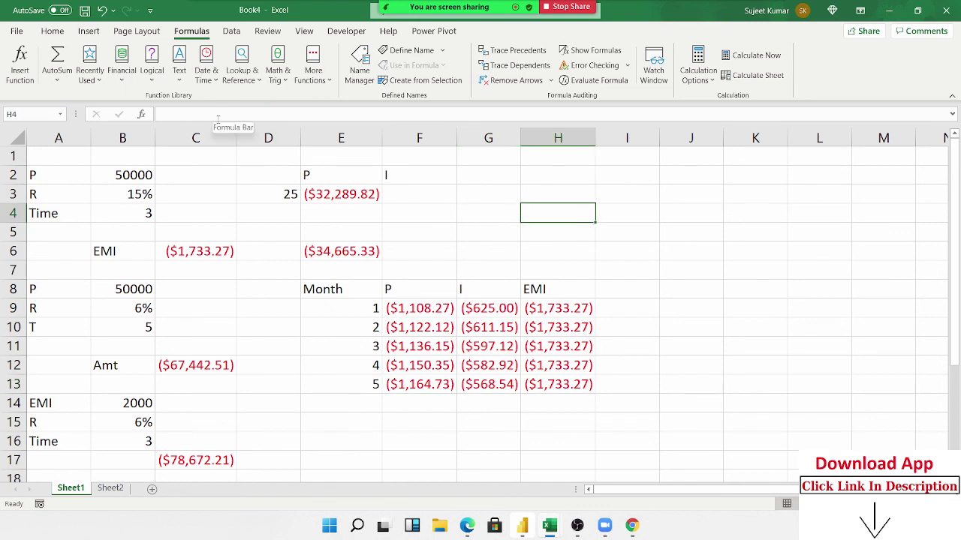
click(493, 203)
click(557, 253)
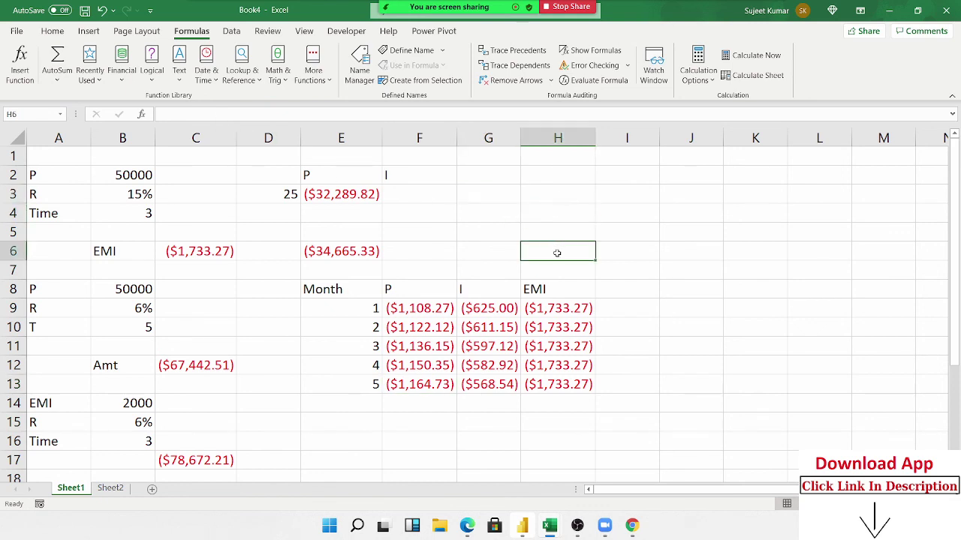
drag(681, 420, 233, 172)
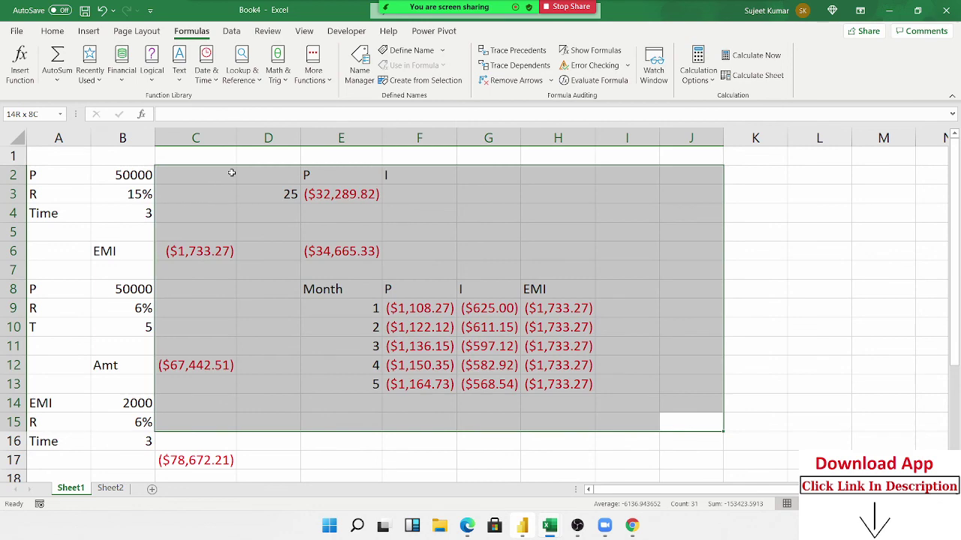
click(889, 12)
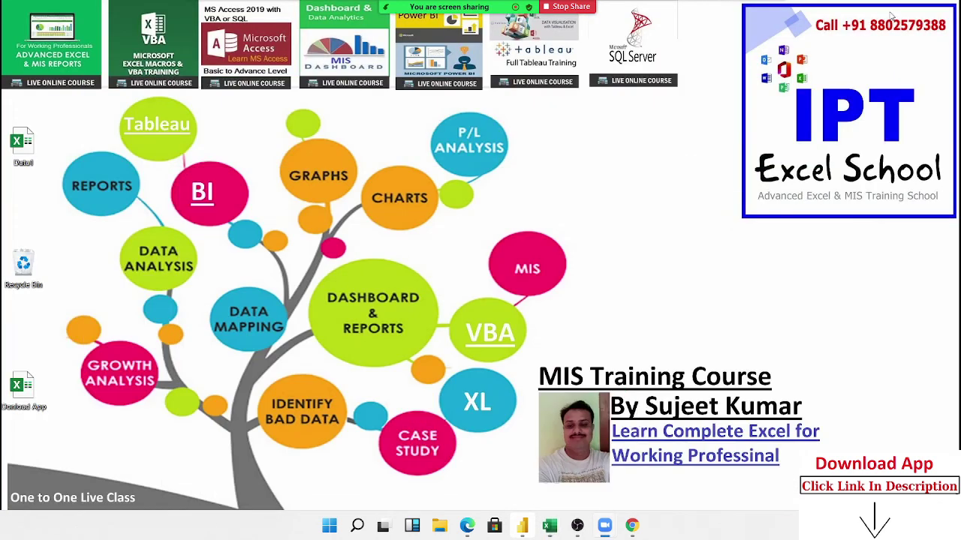